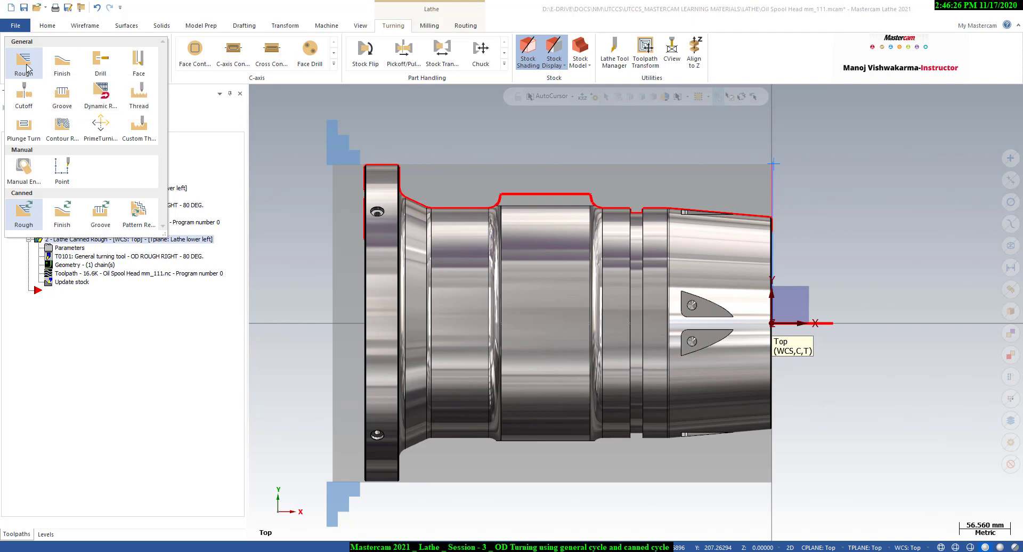
Start a general lathe Rough toolpath, ready to chain the profile at the part's front end.
left_click(26, 66)
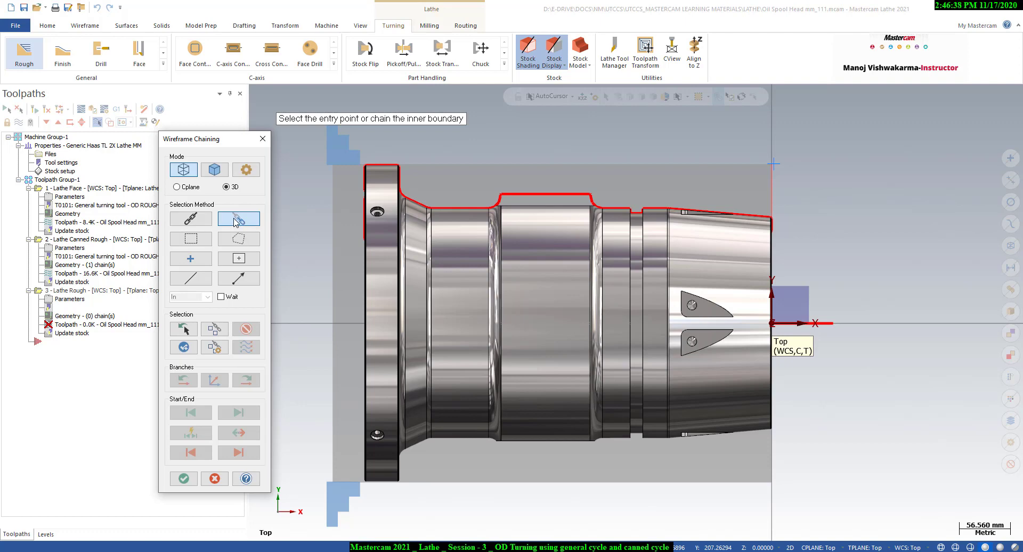
scroll(771, 220, "up", 3)
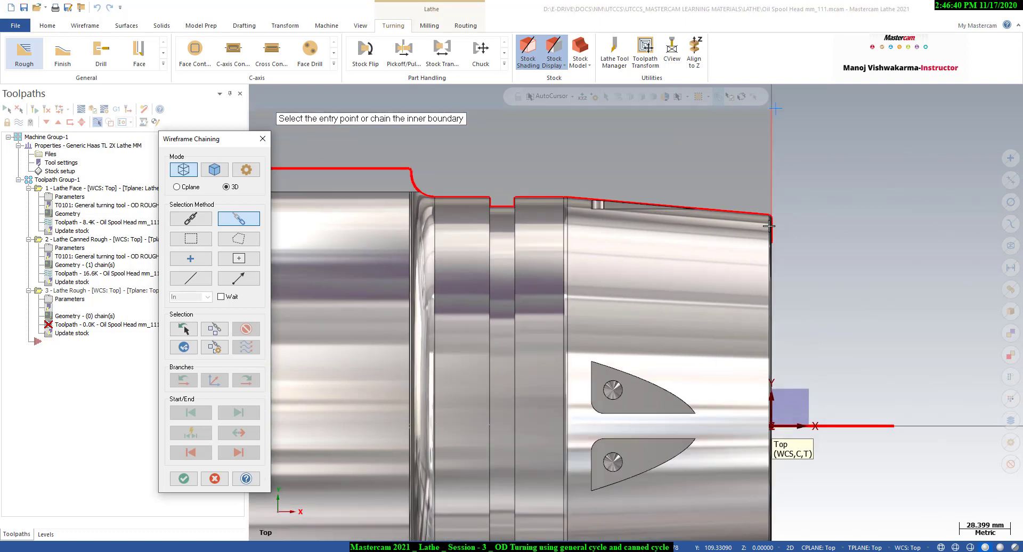
scroll(770, 226, "up", 6)
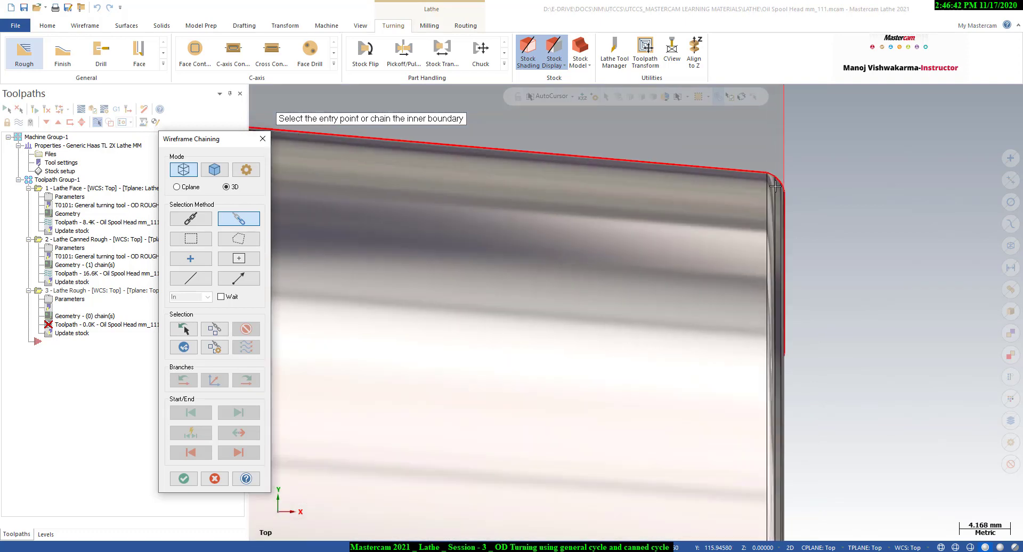
scroll(775, 186, "up", 1)
left_click(776, 182)
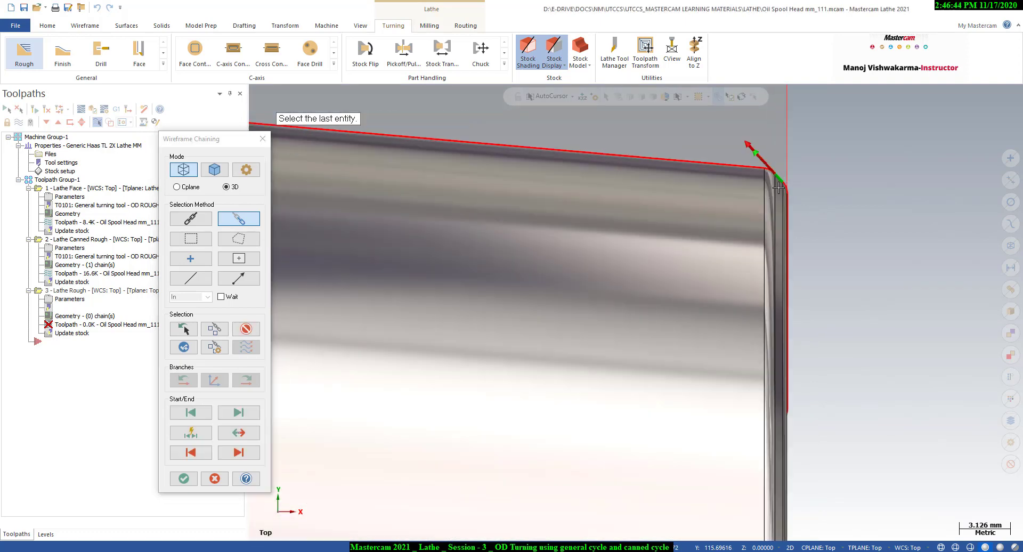
scroll(778, 187, "up", 5)
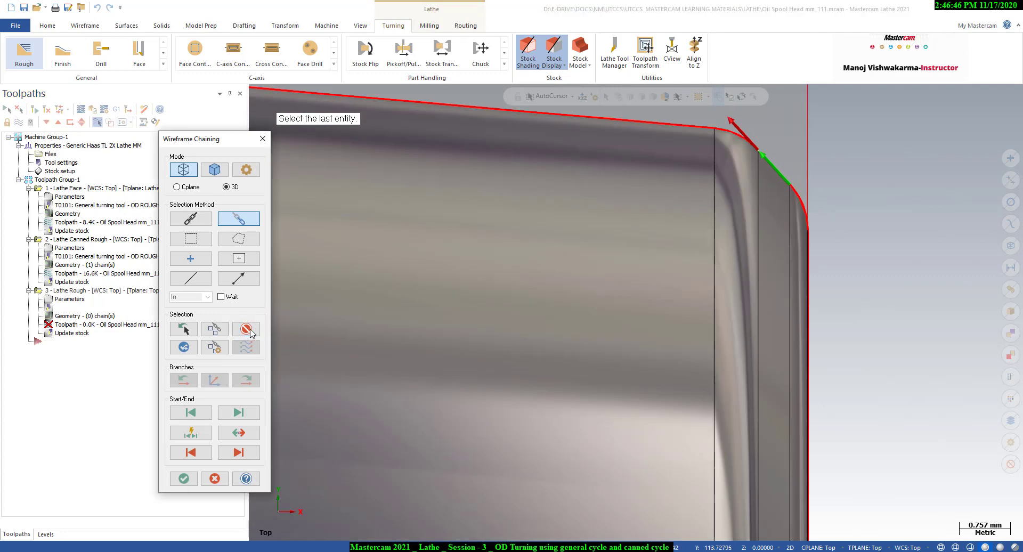
left_click(250, 332)
Partially chain the upper outer profile from the small corner radius at the front face to the rear flange's outer diameter and accept it.
scroll(821, 194, "up", 3)
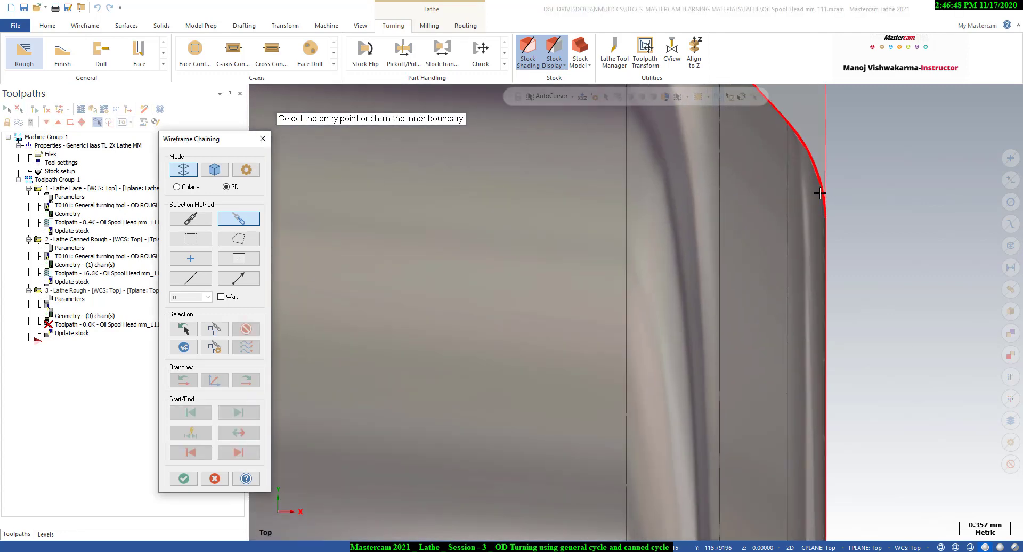
left_click(821, 193)
scroll(895, 320, "down", 3)
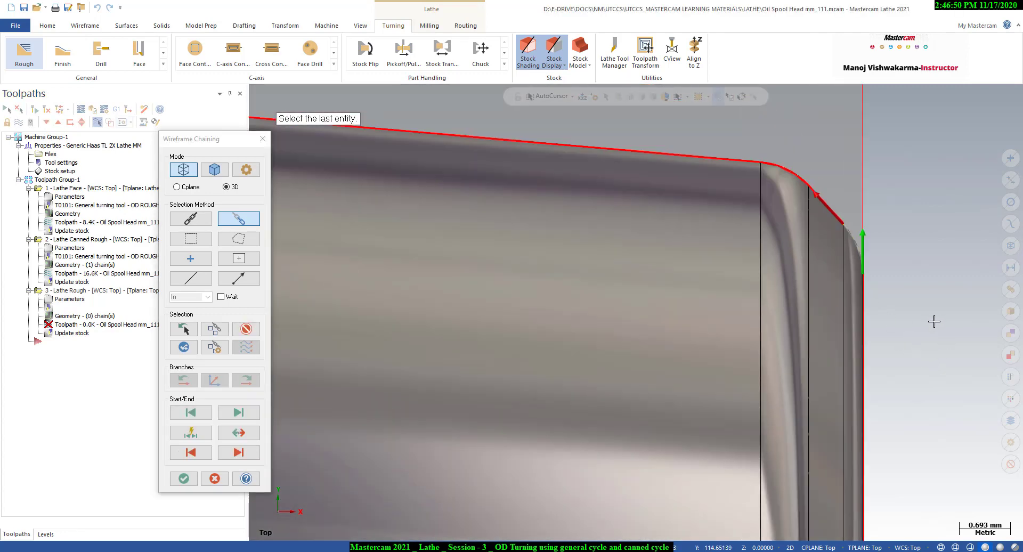
scroll(935, 321, "down", 7)
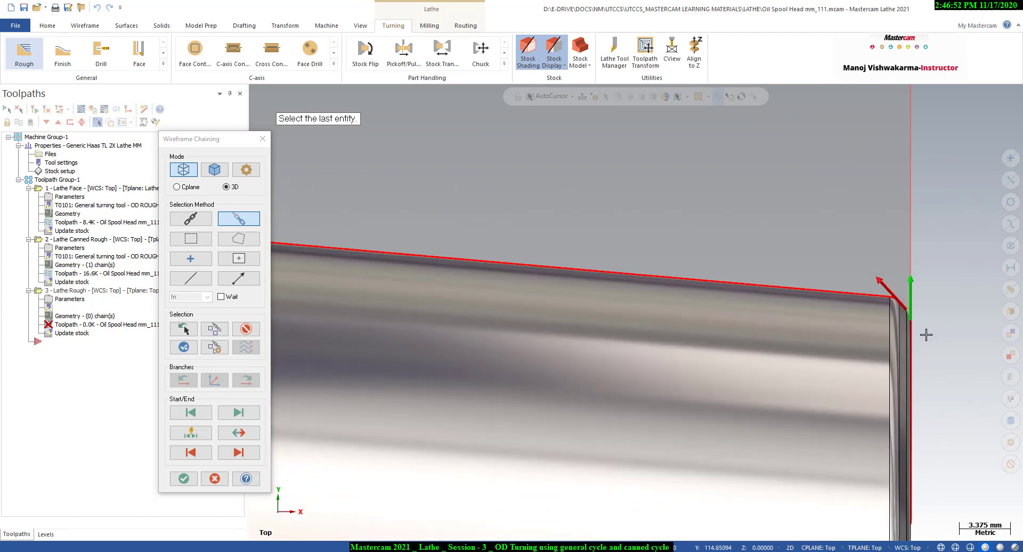
scroll(929, 333, "down", 7)
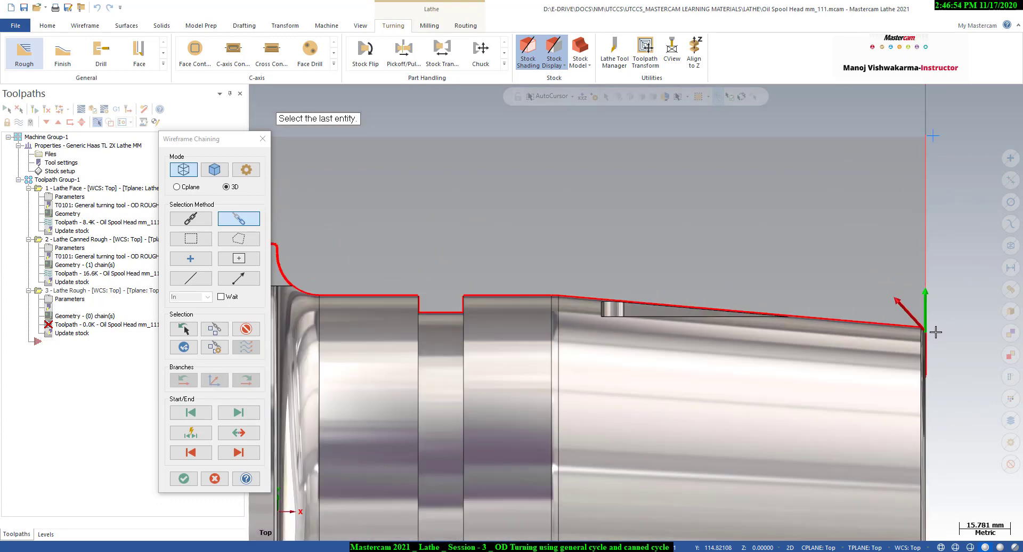
scroll(936, 332, "down", 5)
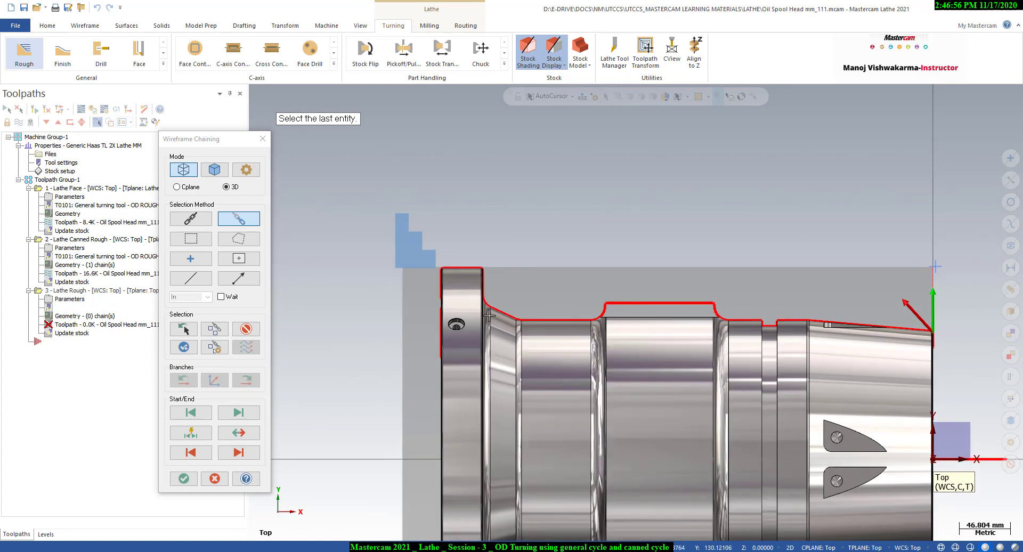
scroll(489, 316, "up", 6)
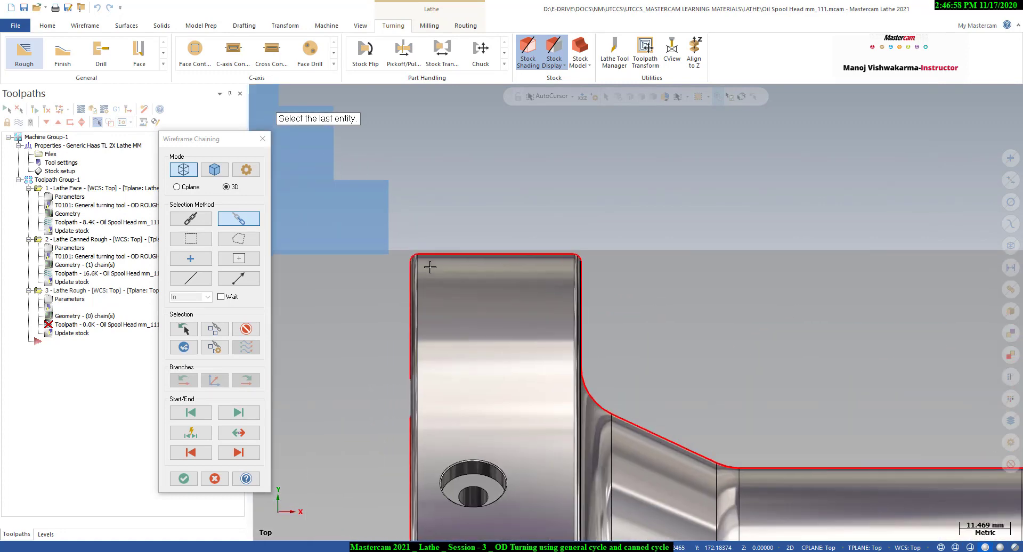
scroll(430, 267, "up", 4)
left_click(432, 245)
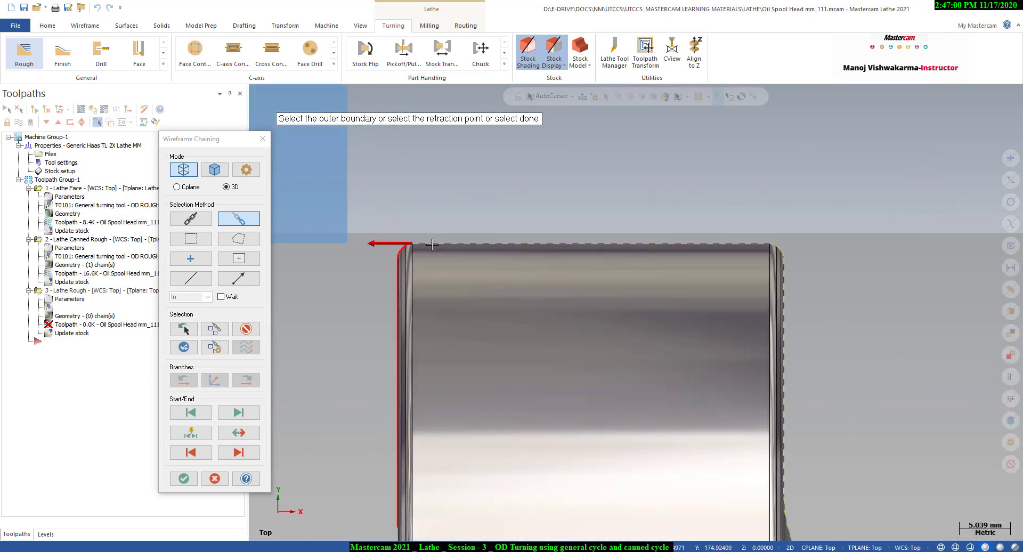
scroll(432, 242, "down", 1)
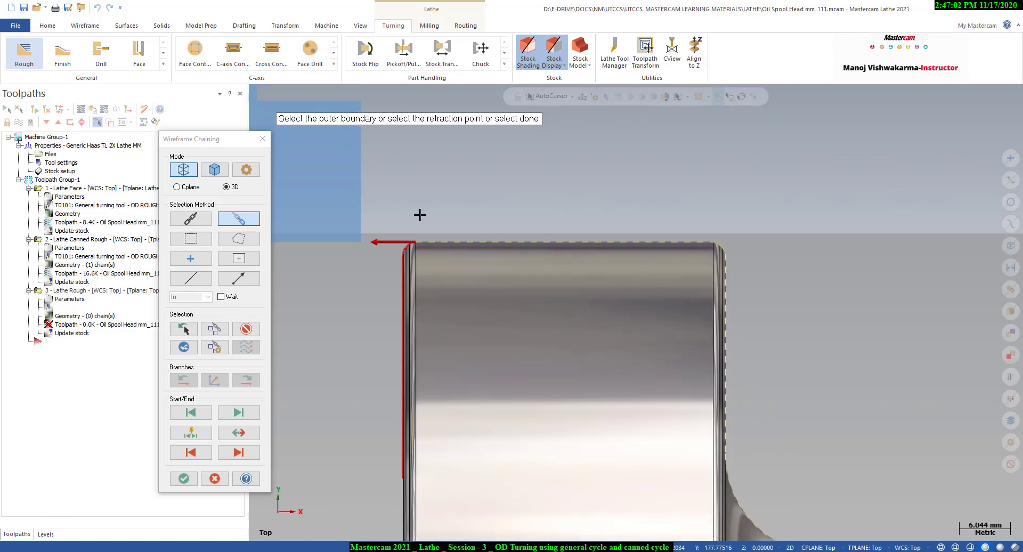
scroll(393, 217, "down", 7)
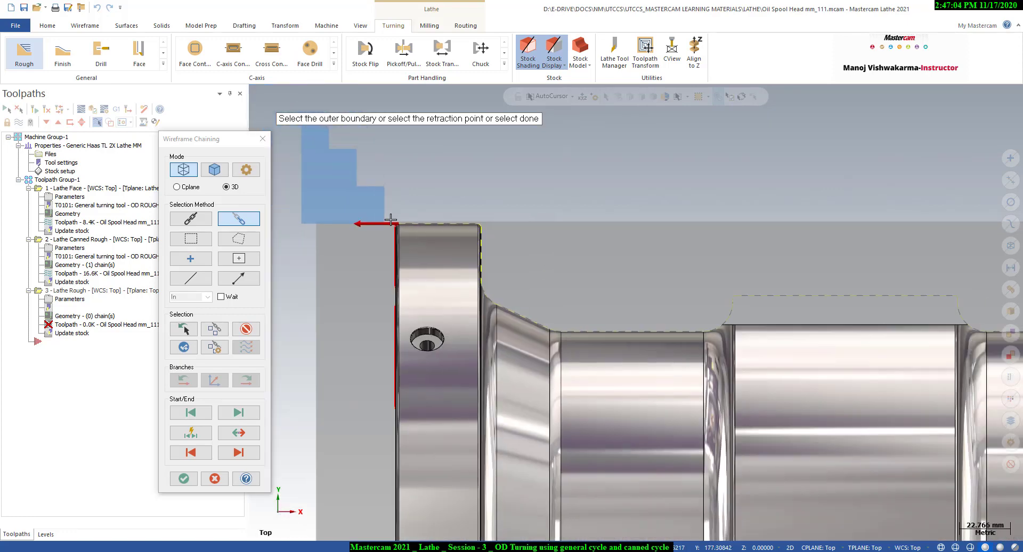
scroll(390, 219, "down", 5)
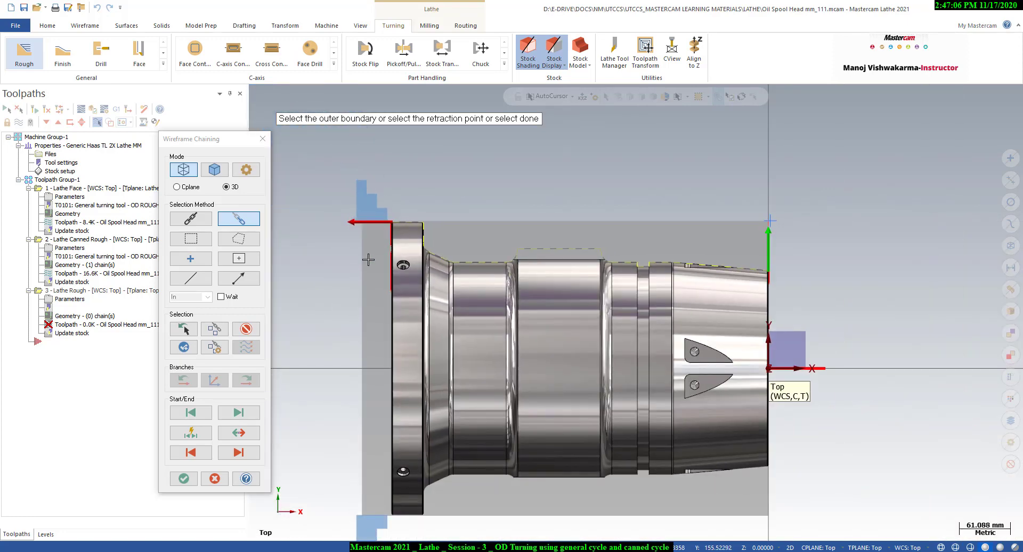
left_click(183, 478)
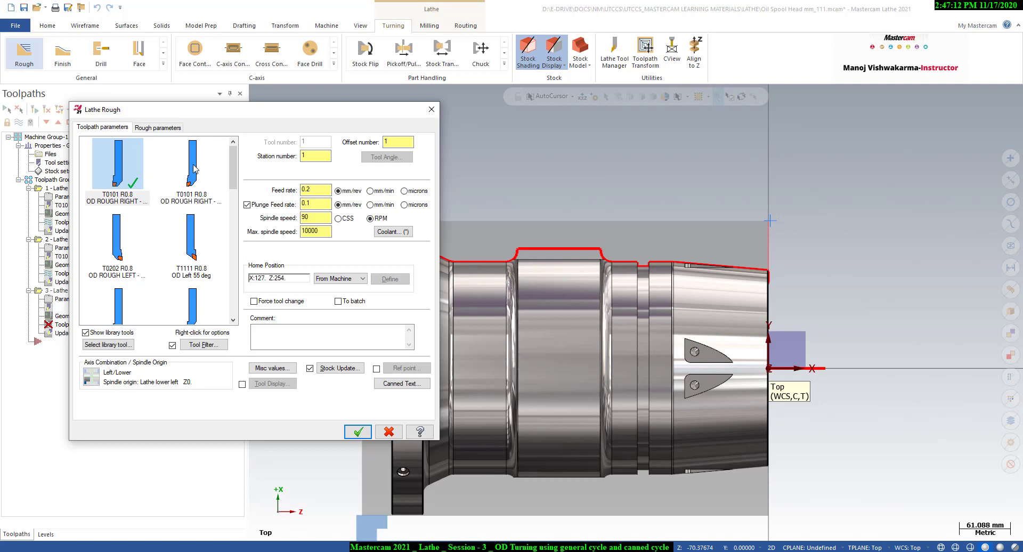
Choose the T1212 R0.8 OD Right 55 deg tool for the roughing operation.
left_click_drag(216, 119, 230, 122)
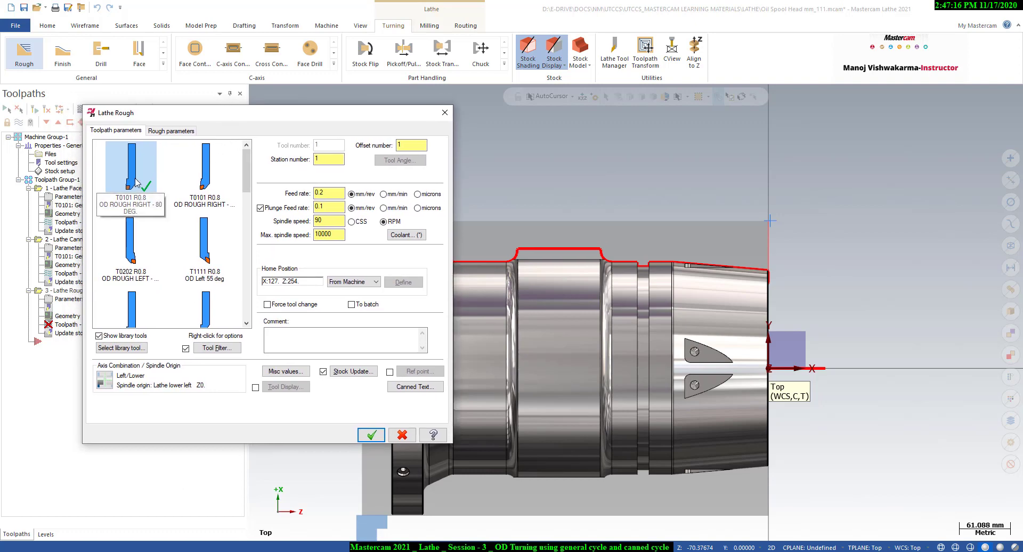
mouse_move(138, 182)
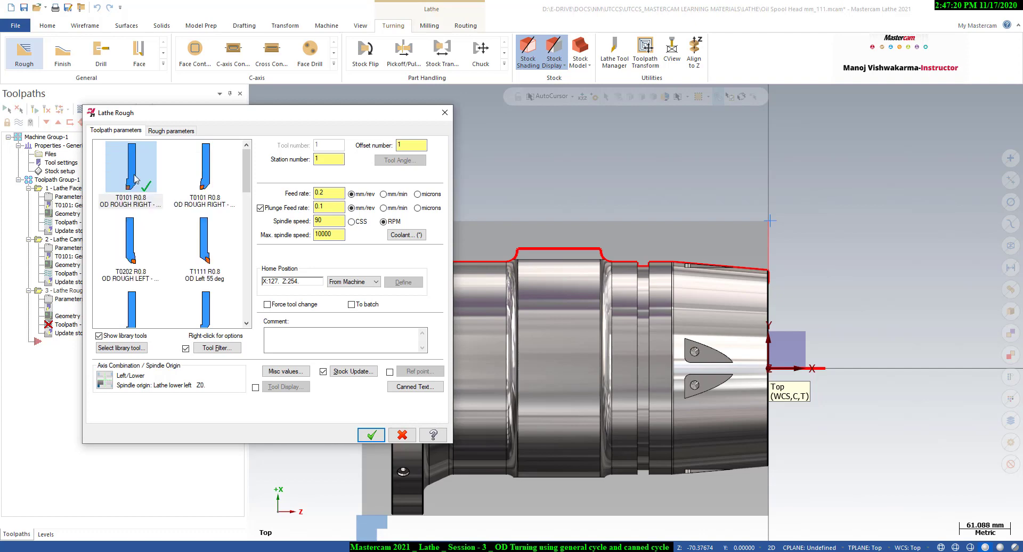
scroll(245, 183, "down", 1)
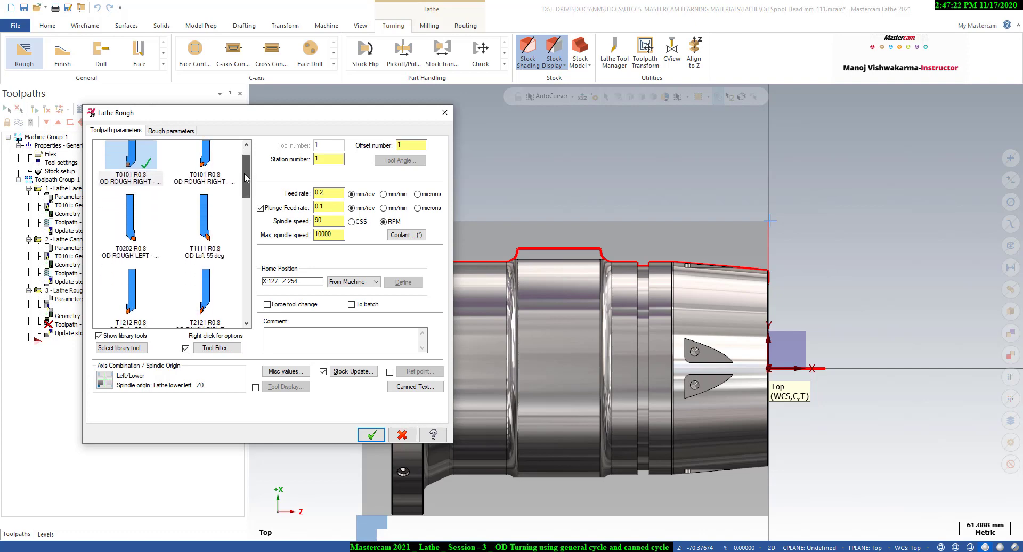
left_click_drag(245, 183, 244, 172)
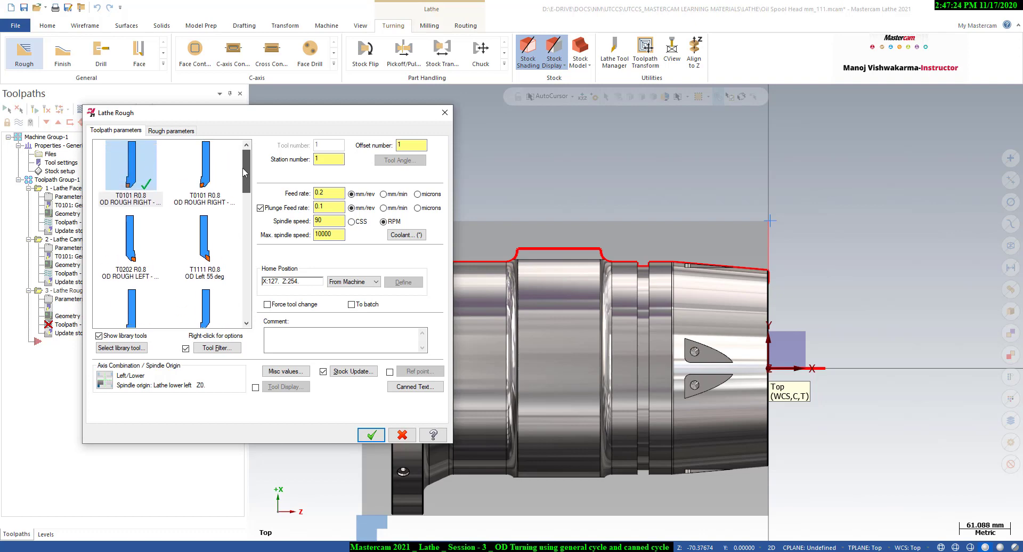
scroll(160, 256, "down", 1)
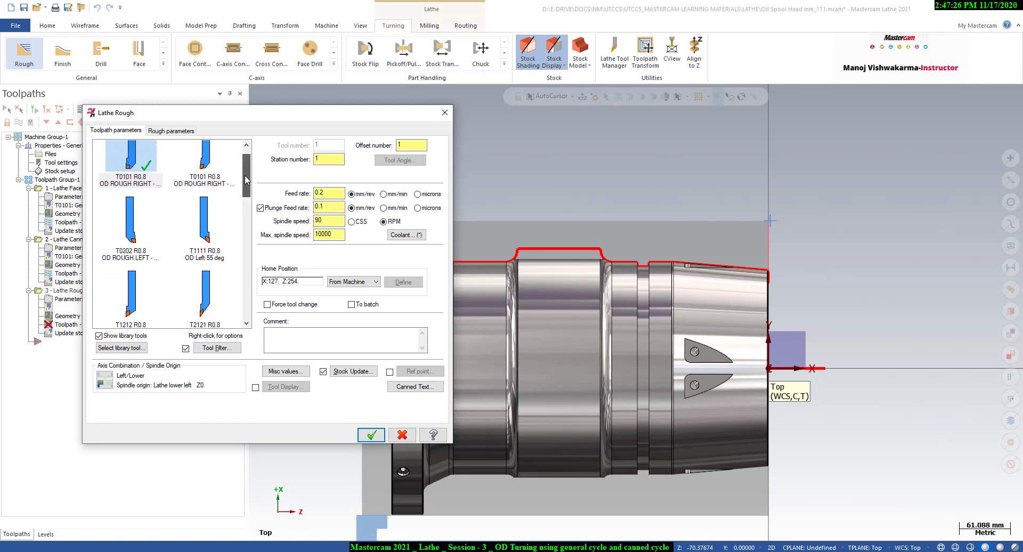
left_click(149, 302)
scroll(171, 275, "down", 2)
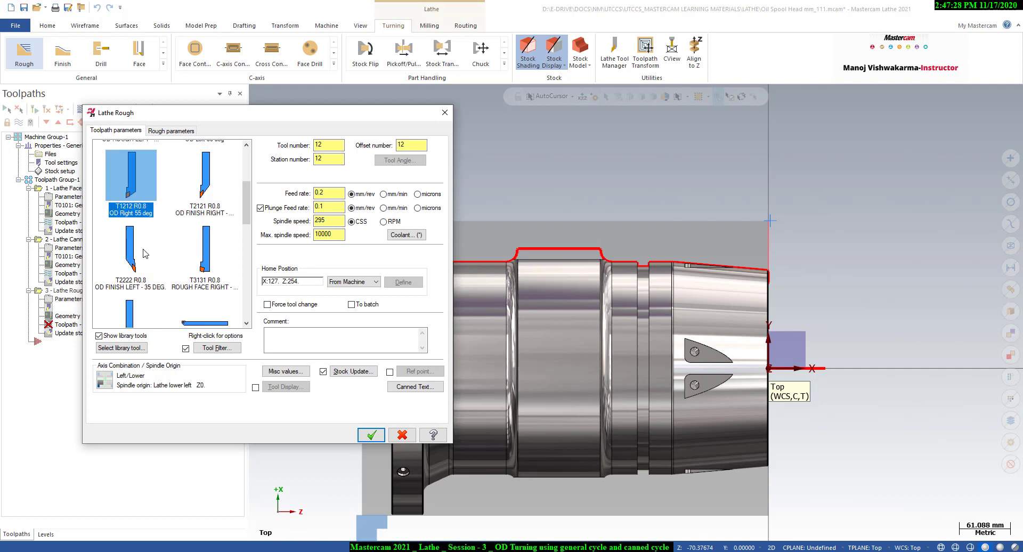
Review the insert name, shape and corner radius in the OD Right 55 deg tool's definition.
double_click(129, 189)
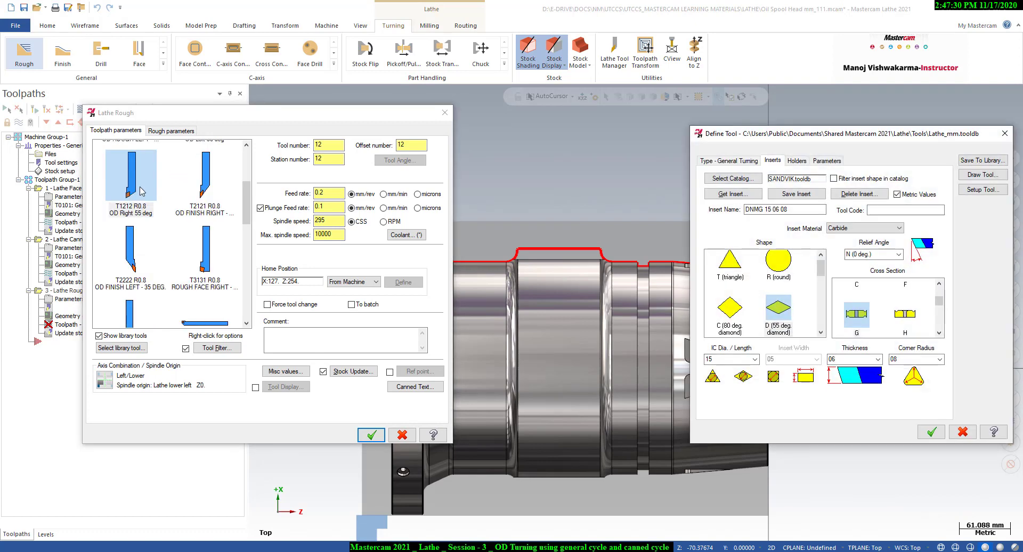
left_click_drag(796, 213, 744, 215)
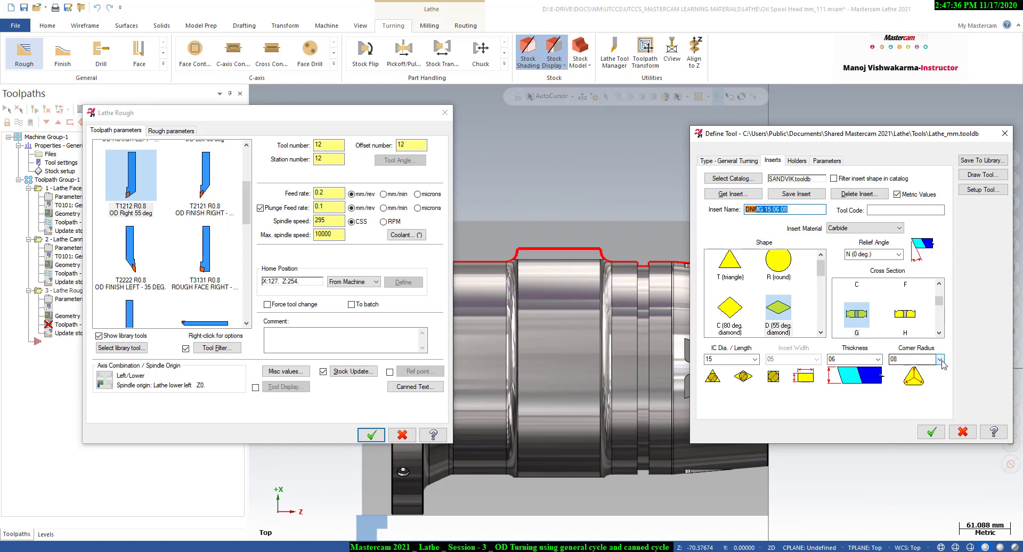
left_click(932, 432)
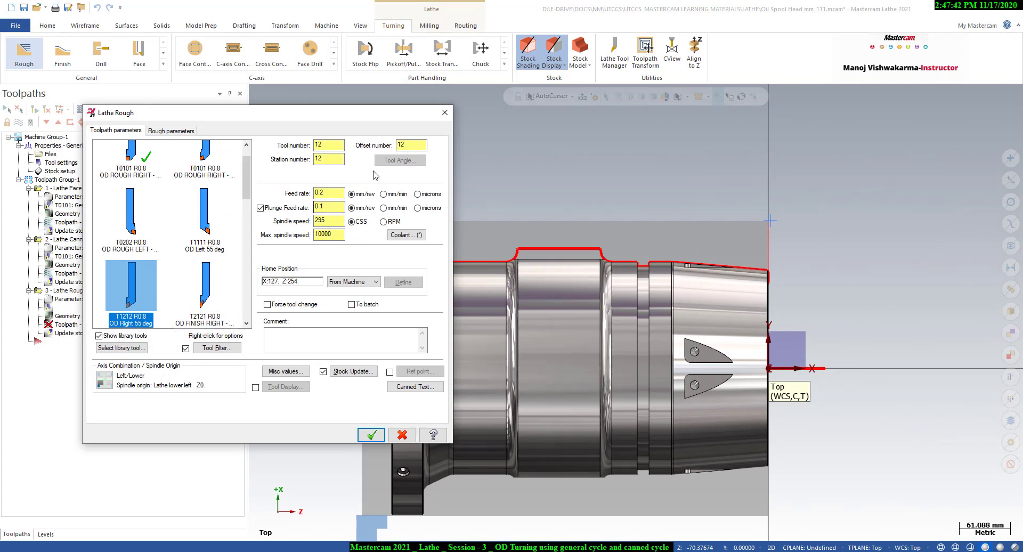
Set the tool, station and offset numbers to 2.
left_click(315, 145)
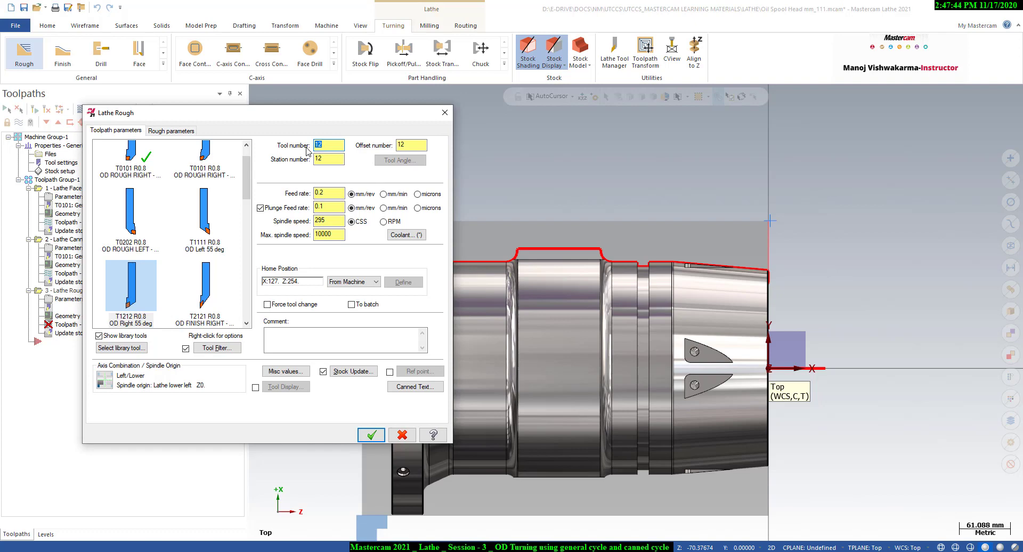
type("2")
key("Tab")
key("Tab")
type("2")
Set the feed rate to 0.1 mm/rev, the CSS spindle speed to 200 and the maximum spindle speed to 1200.
left_click(315, 195)
type("0.1")
left_click(320, 218)
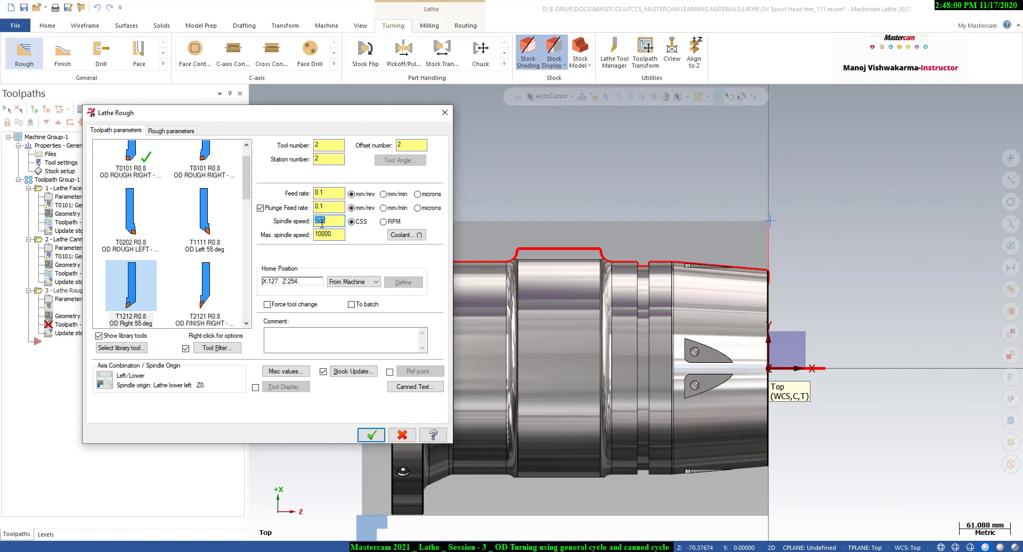
type("150")
type("2")
double_click(322, 238)
type("1200")
Make the home position user defined and pick a point beyond the stock's upper front corner, about X-190.5 Z64.2.
left_click(349, 281)
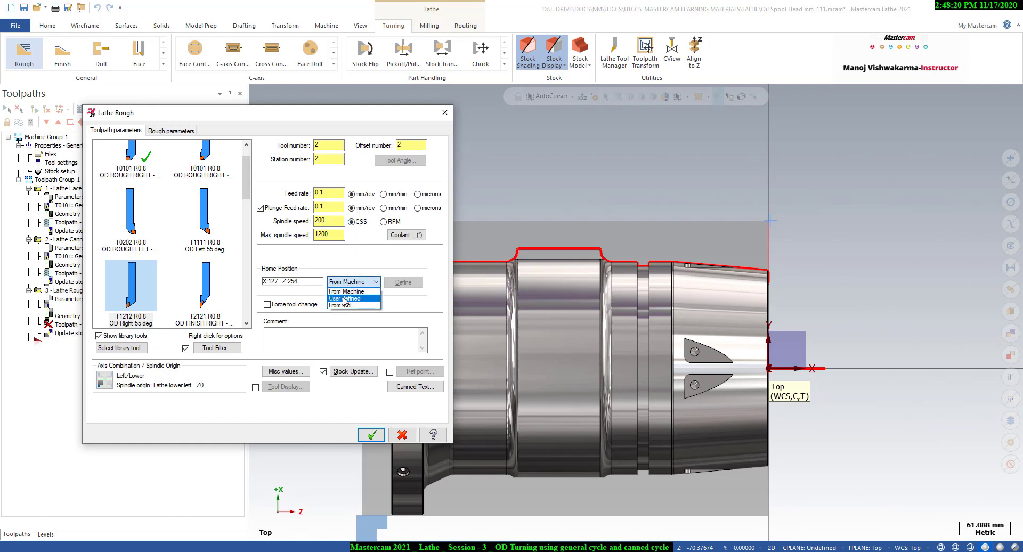
left_click(343, 298)
left_click(404, 282)
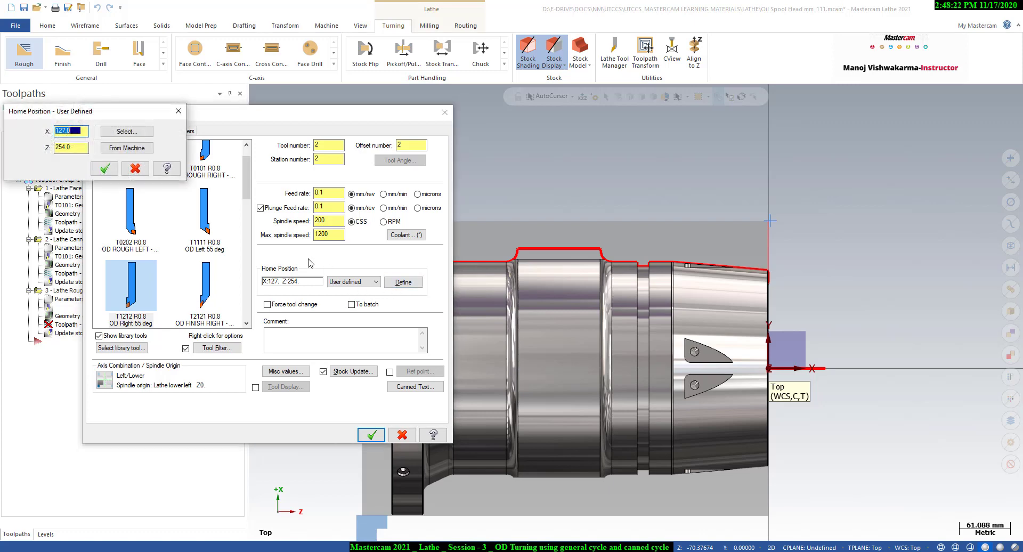
left_click(128, 132)
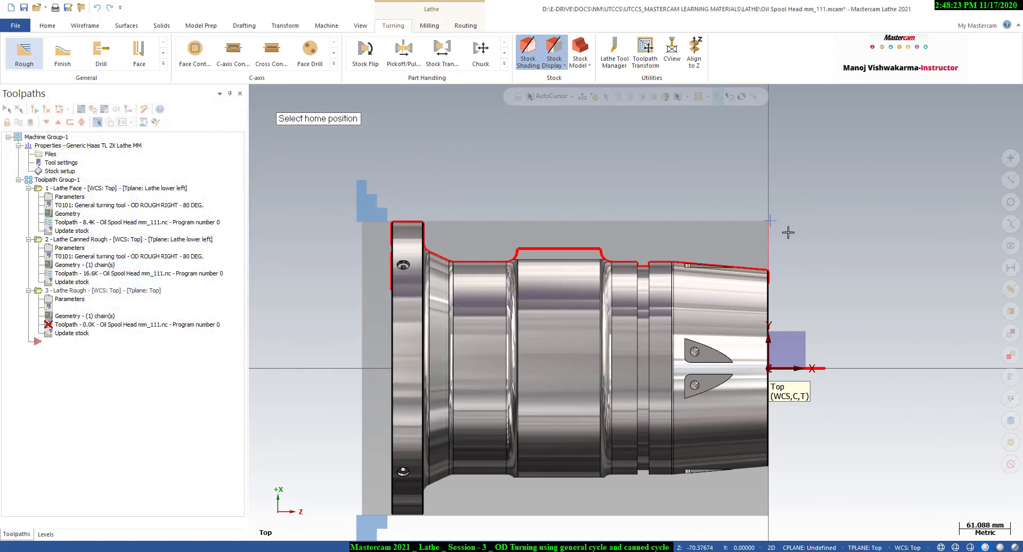
left_click(822, 209)
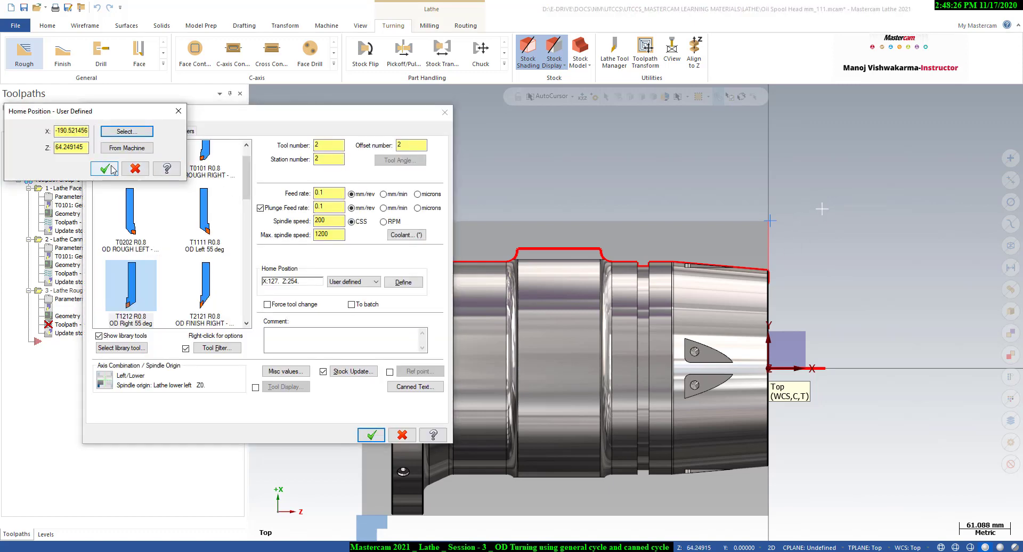
left_click(105, 169)
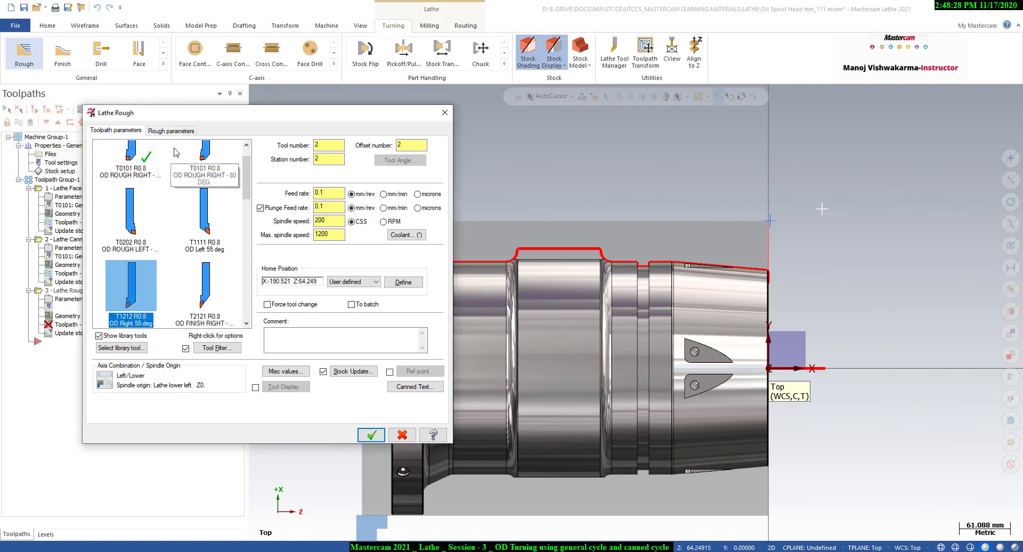
Set the roughing depth of cut to 1.0 mm with equal steps.
left_click(171, 131)
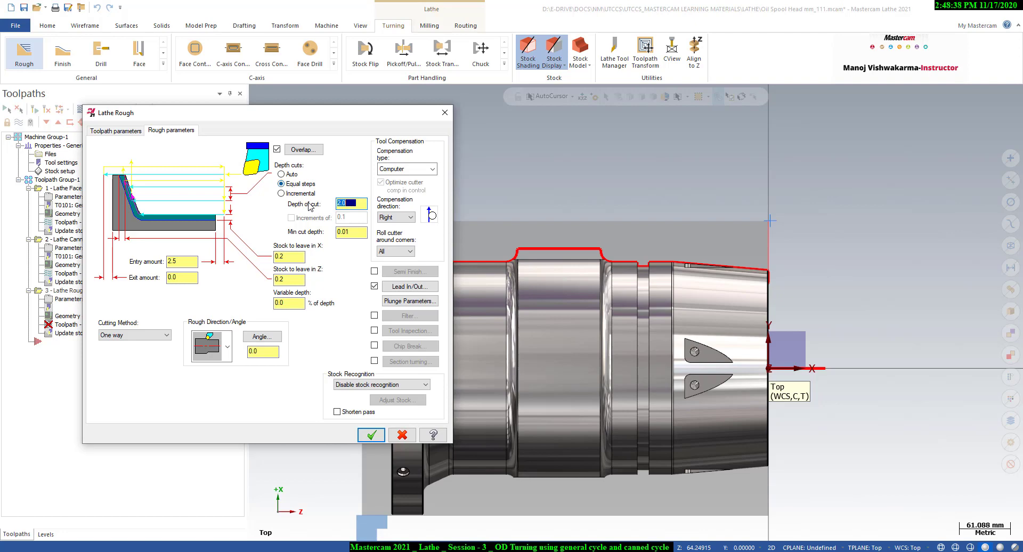
left_click_drag(351, 205, 341, 203)
left_click(353, 203)
left_click_drag(352, 203, 331, 209)
type("1")
key("Tab")
key("Tab")
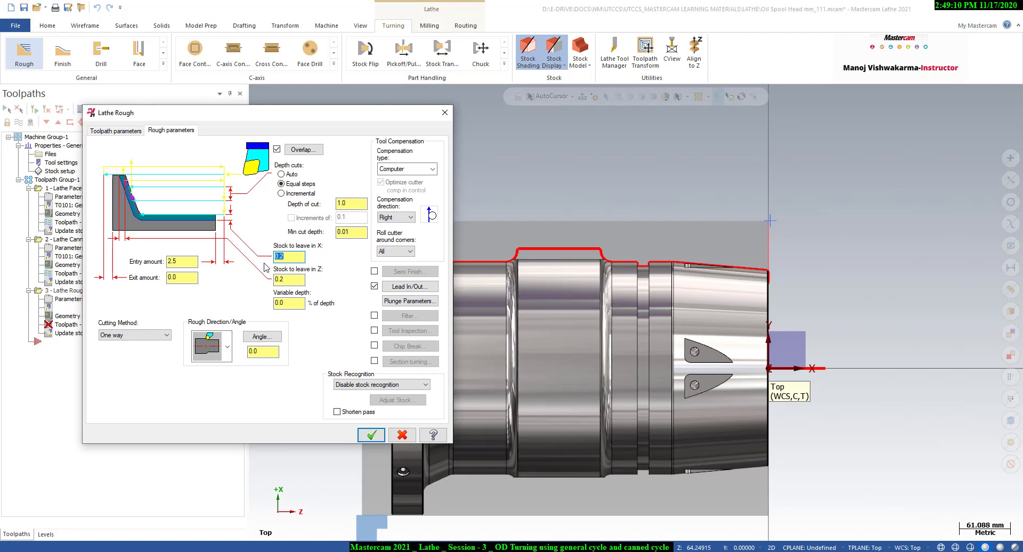
Set the stock to leave in Z to 0.1, with an entry amount of 0.5 and an exit amount of 2.0.
left_click(295, 279)
left_click(179, 261)
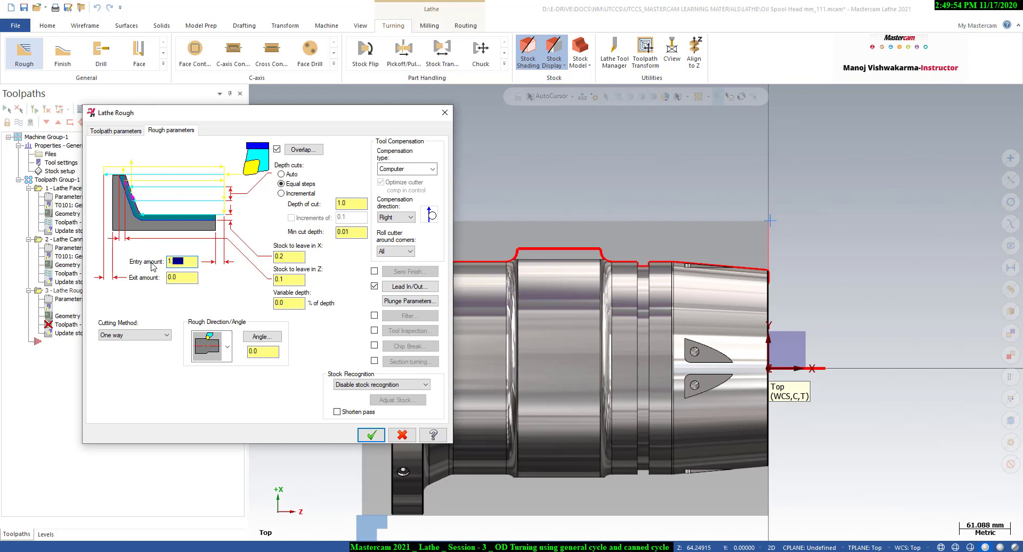
type(".5")
key("BackSpace")
key("BackSpace")
key("BackSpace")
type(".5")
left_click(178, 281)
double_click(176, 279)
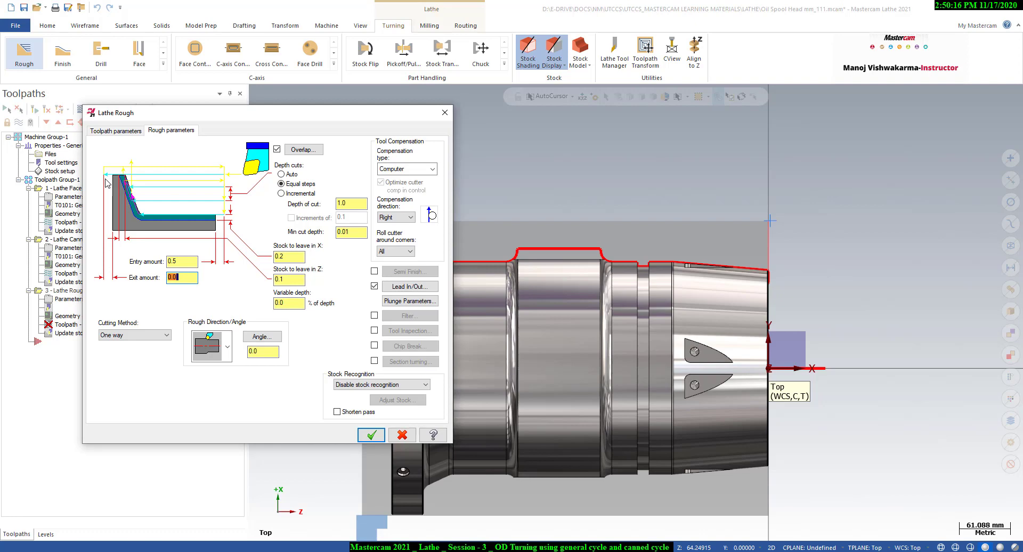
type("2")
left_click(401, 169)
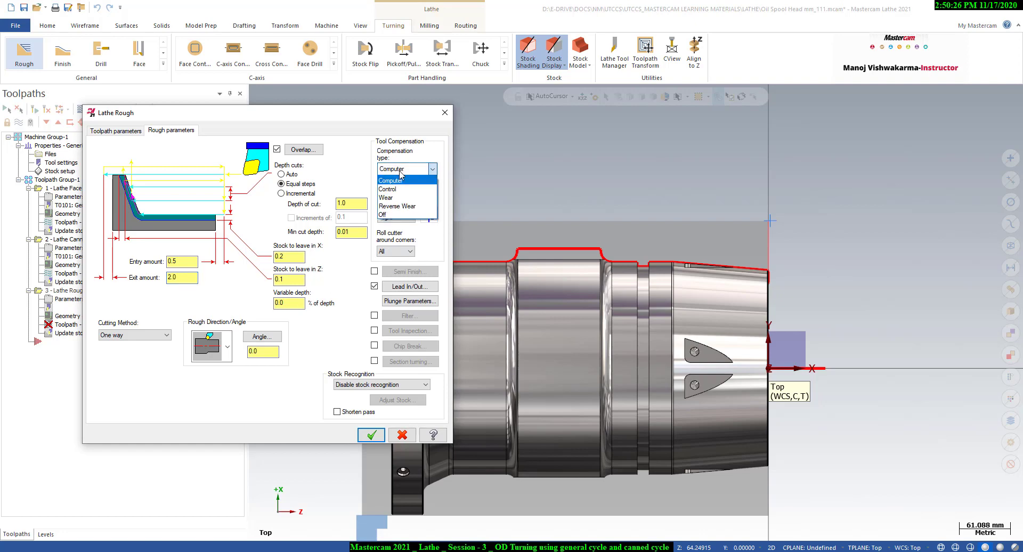
left_click(392, 198)
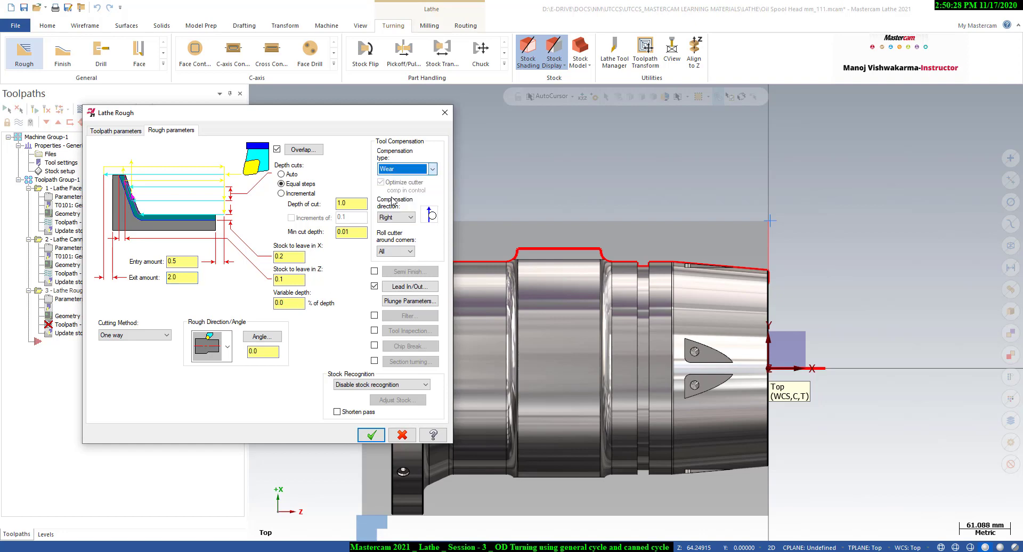
left_click(417, 172)
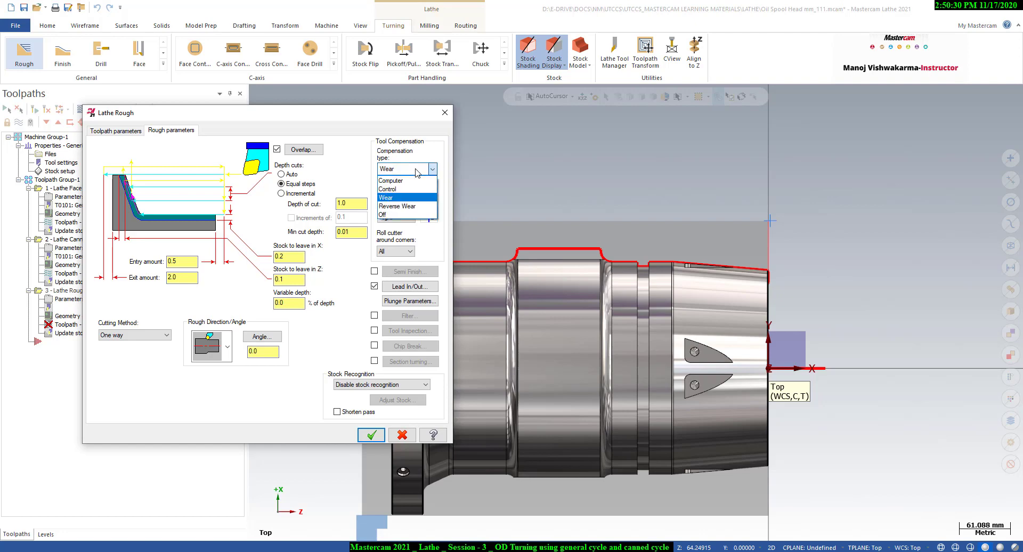
left_click(401, 181)
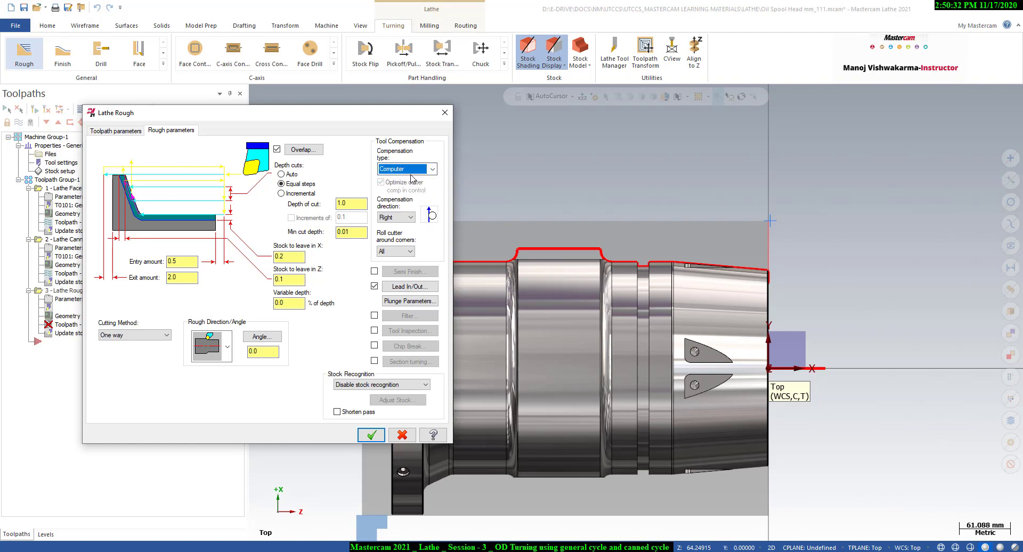
Set rolling of the cutter around corners to None for the rough toolpath.
left_click(391, 251)
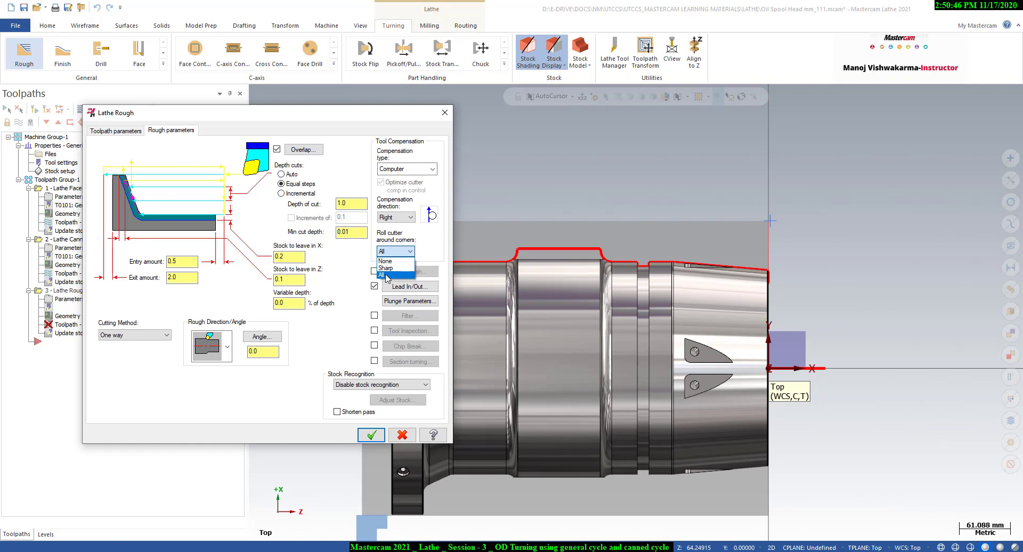
left_click(387, 275)
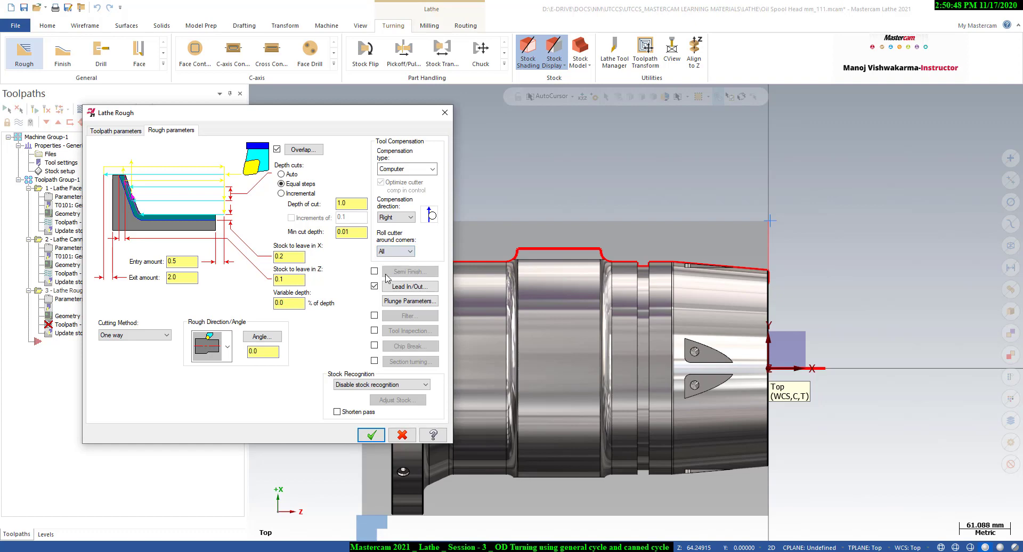
left_click(392, 251)
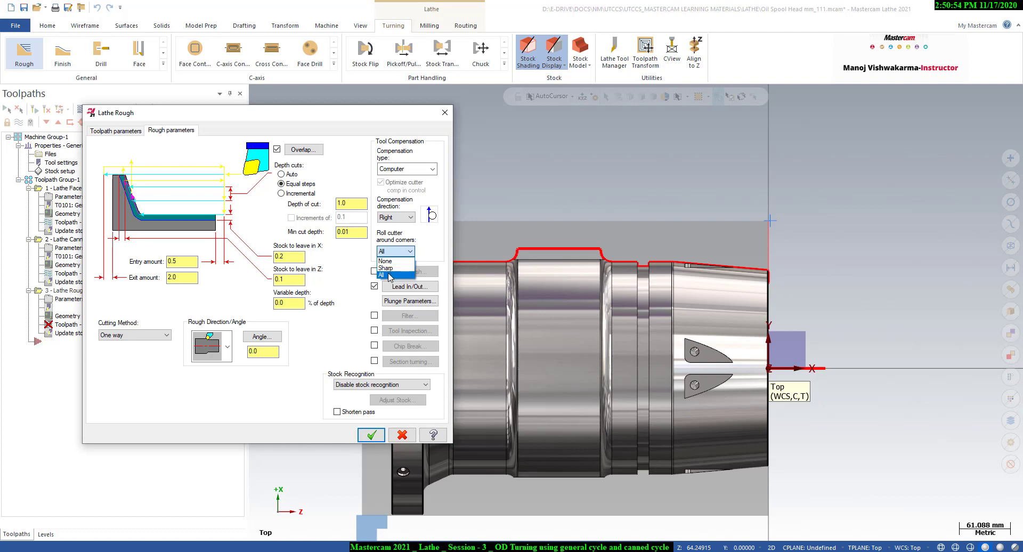
left_click(387, 268)
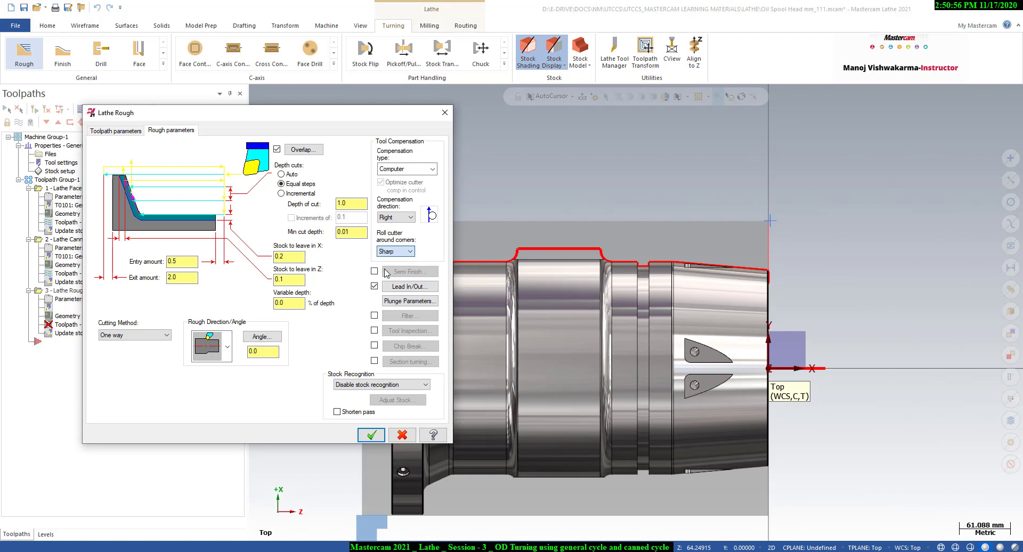
left_click(388, 254)
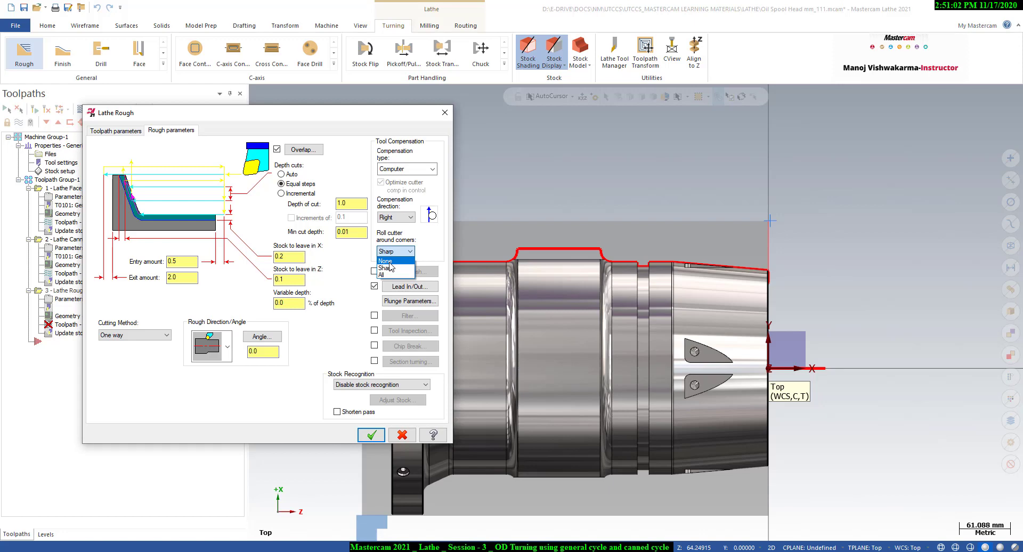
left_click(386, 260)
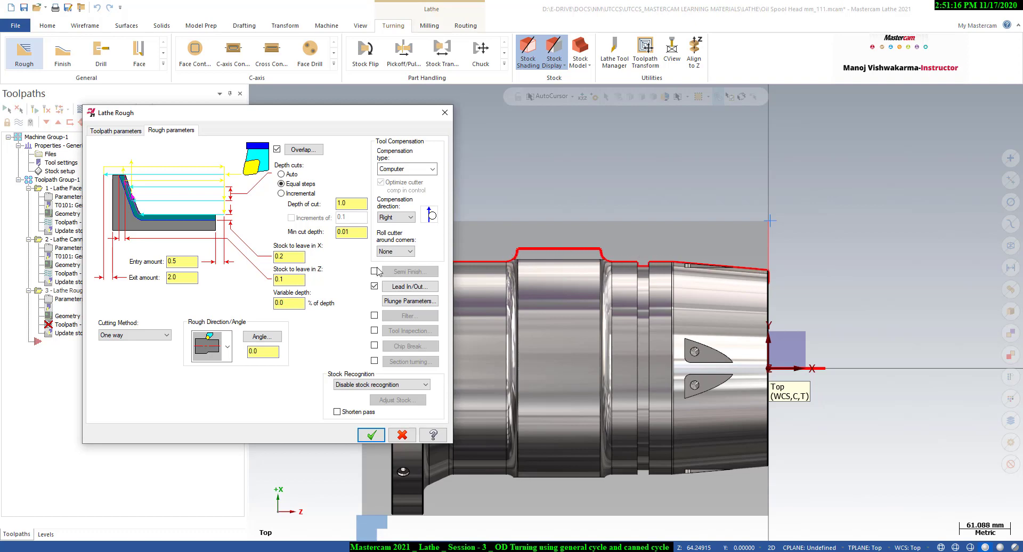
Set the lead-out exit vector of the rough toolpath to a 45-degree angle and a length of 1.
left_click(394, 287)
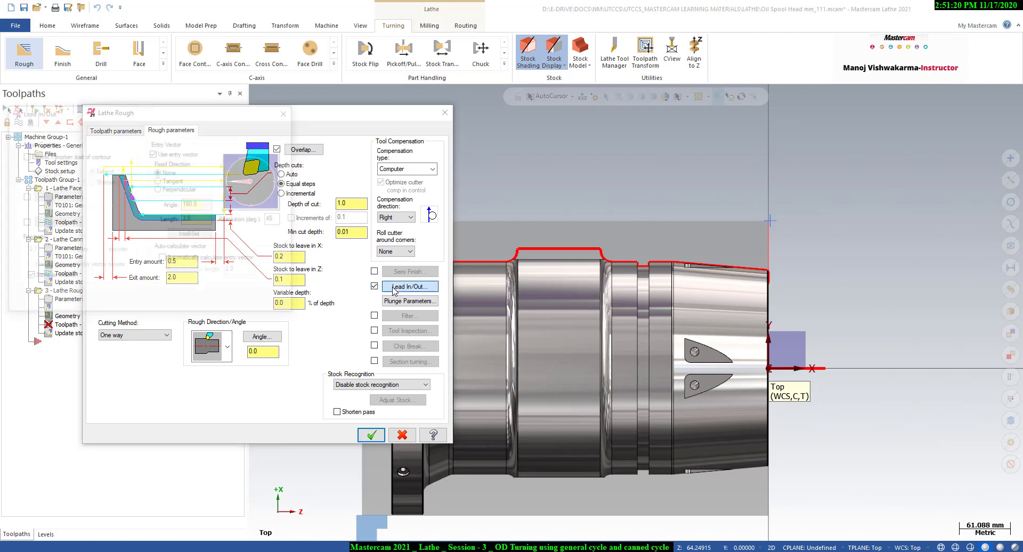
left_click_drag(190, 118, 719, 155)
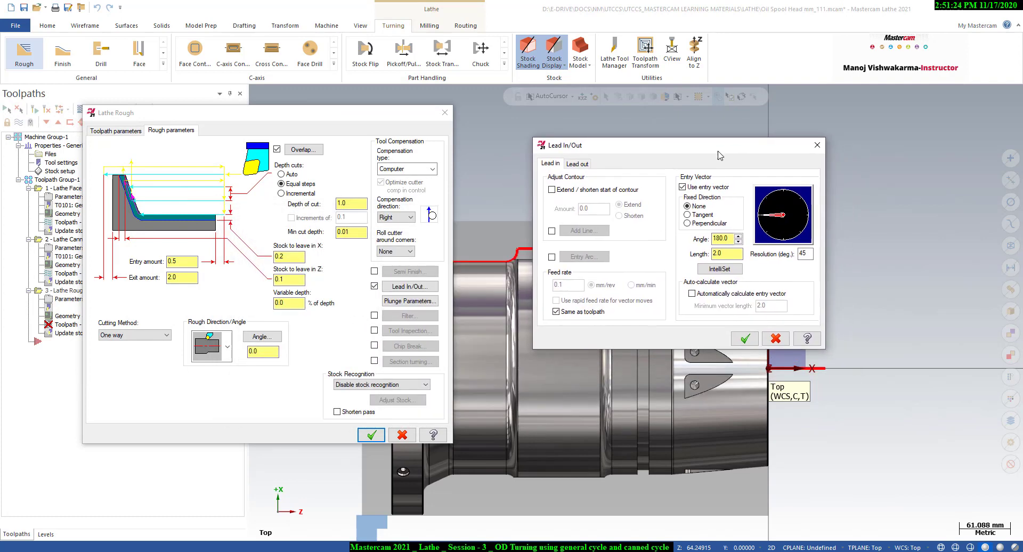
left_click(730, 239)
left_click_drag(716, 148, 565, 107)
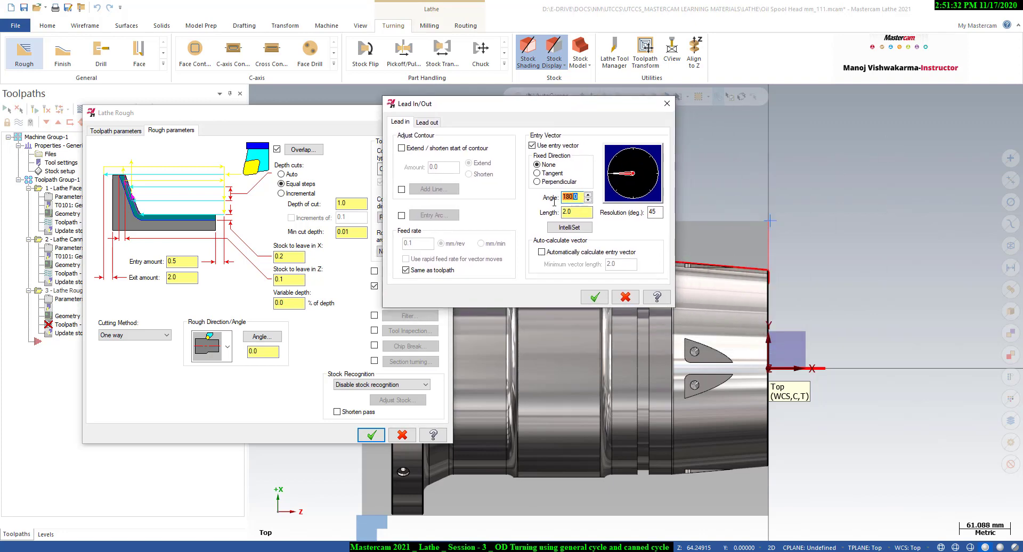
key("Tab")
left_click(427, 122)
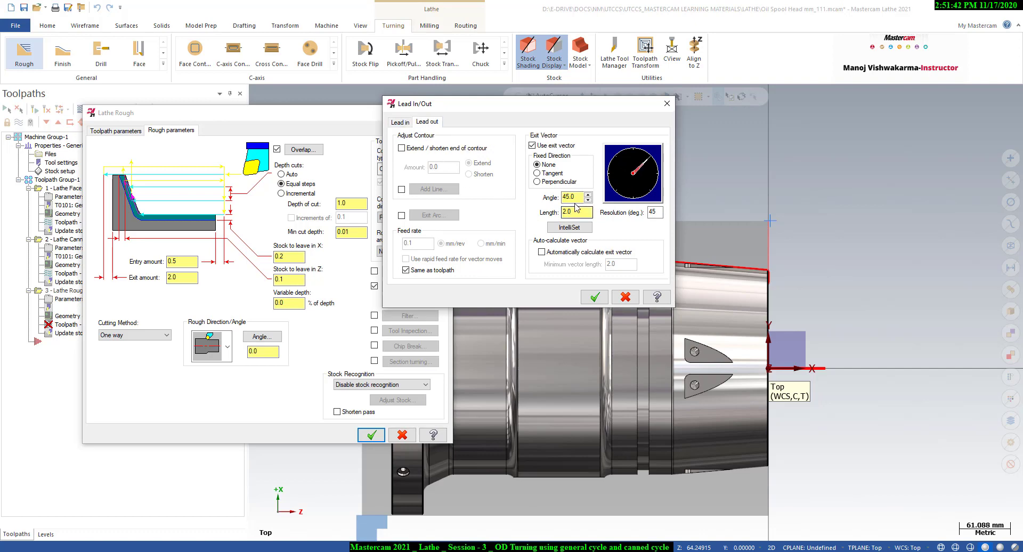
left_click_drag(578, 198, 560, 200)
left_click(656, 175)
left_click_drag(600, 107, 435, 103)
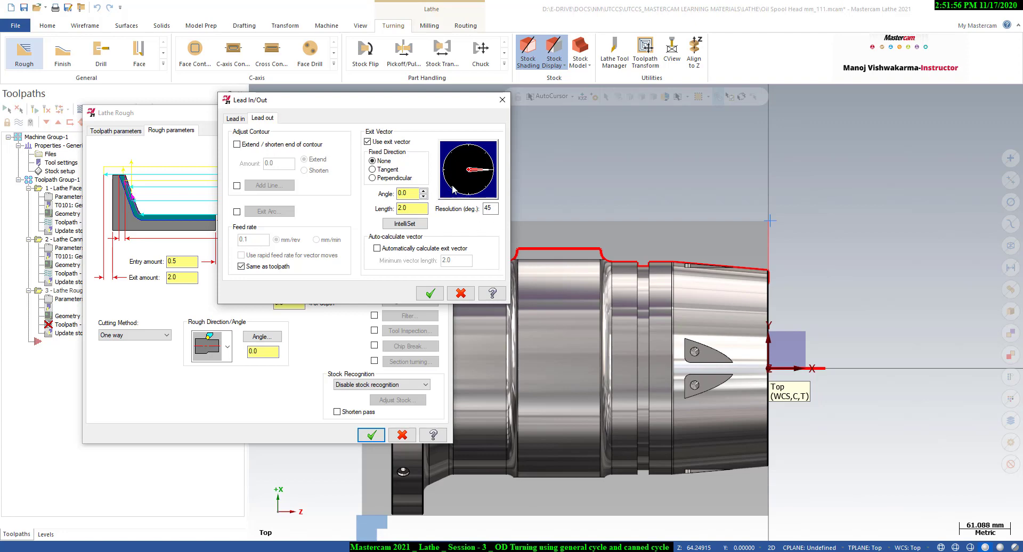
left_click_drag(413, 112, 665, 121)
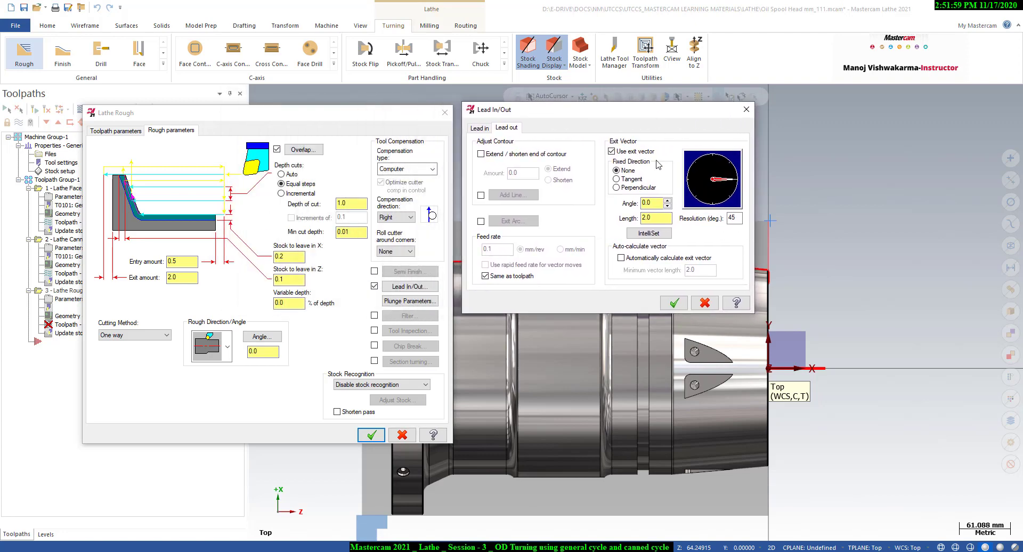
left_click(721, 171)
double_click(642, 219)
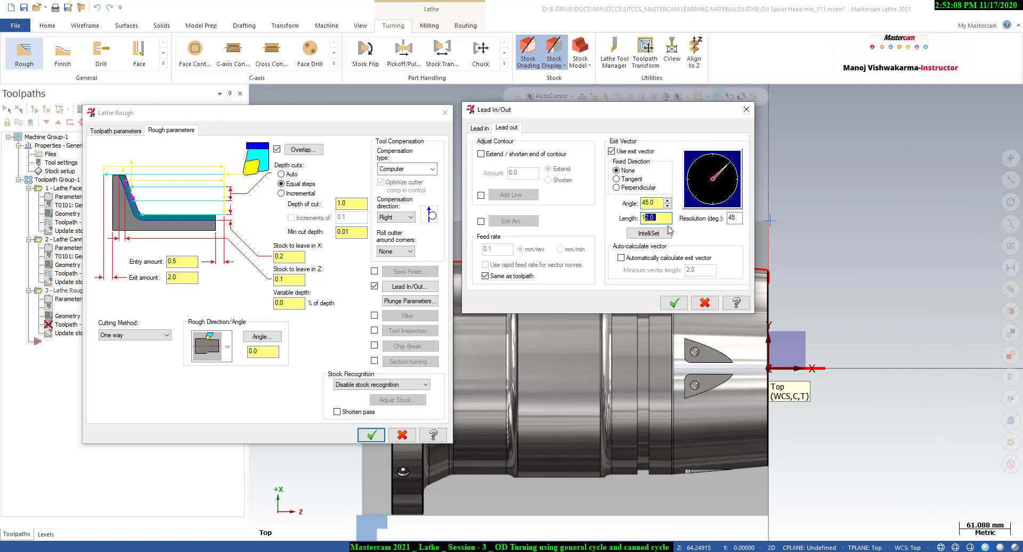
type("1")
left_click(674, 303)
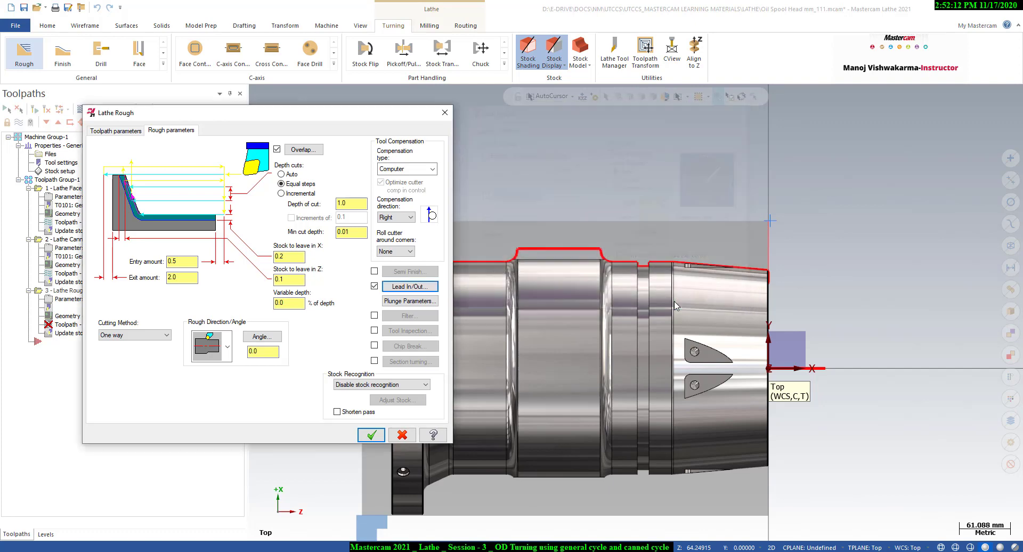
left_click(399, 302)
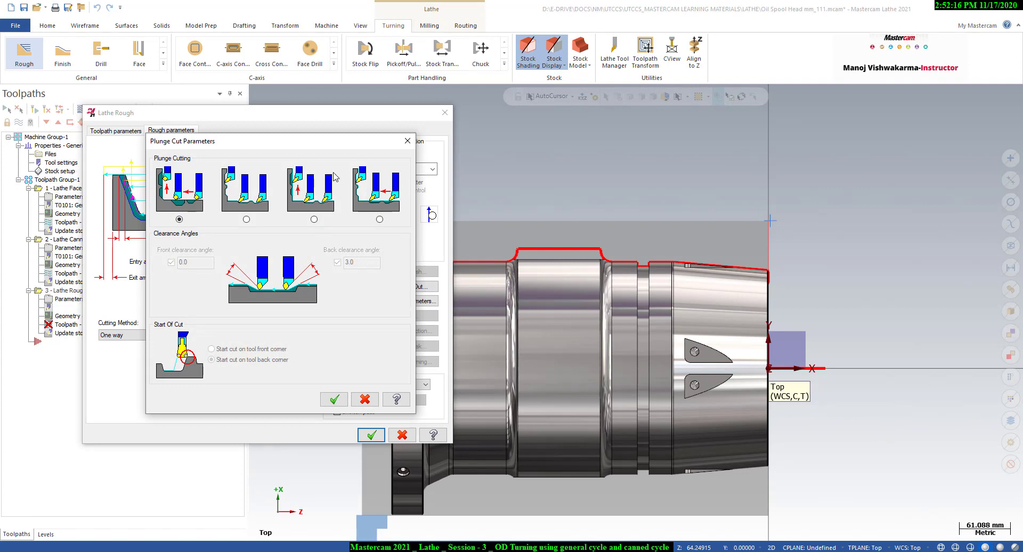
left_click_drag(336, 140, 948, 161)
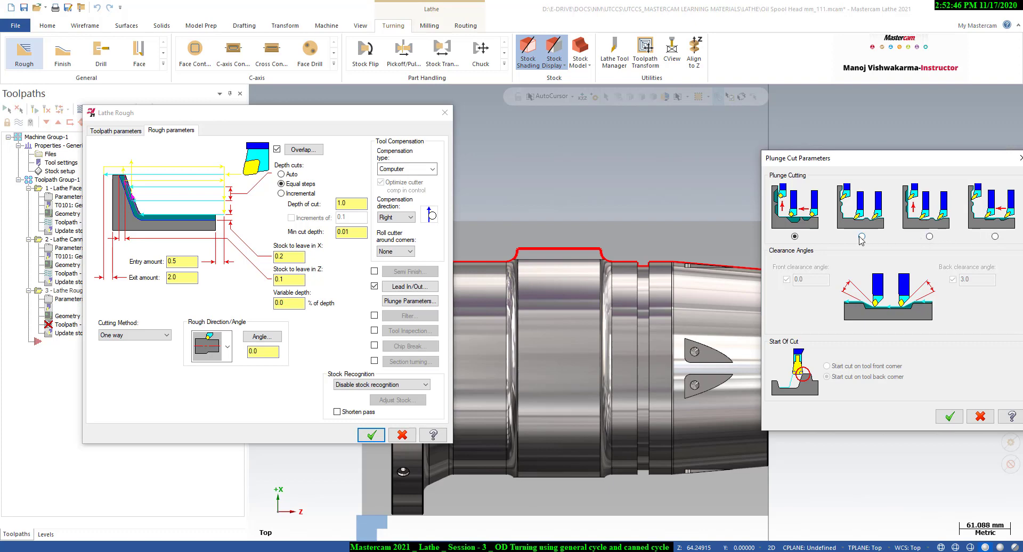
left_click(861, 237)
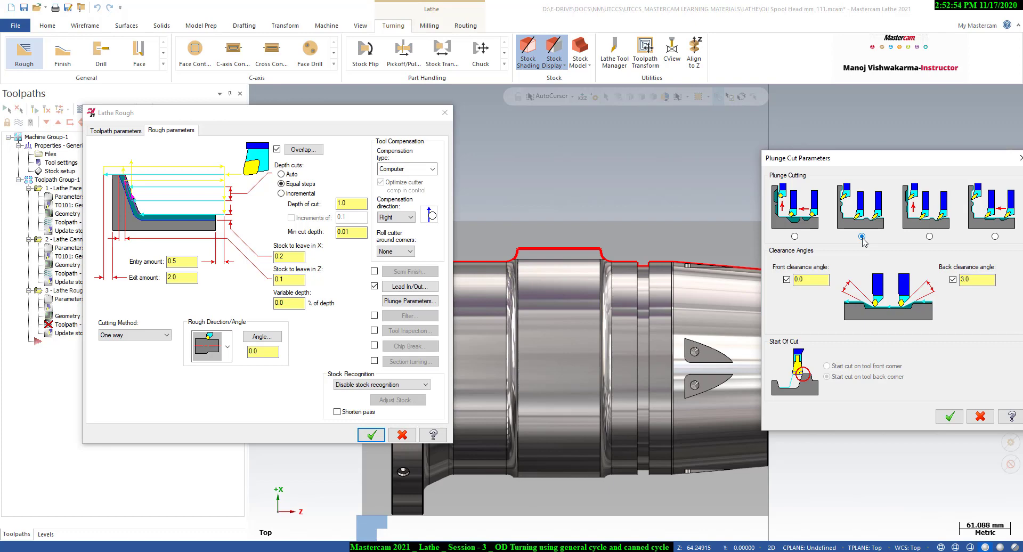
left_click(796, 238)
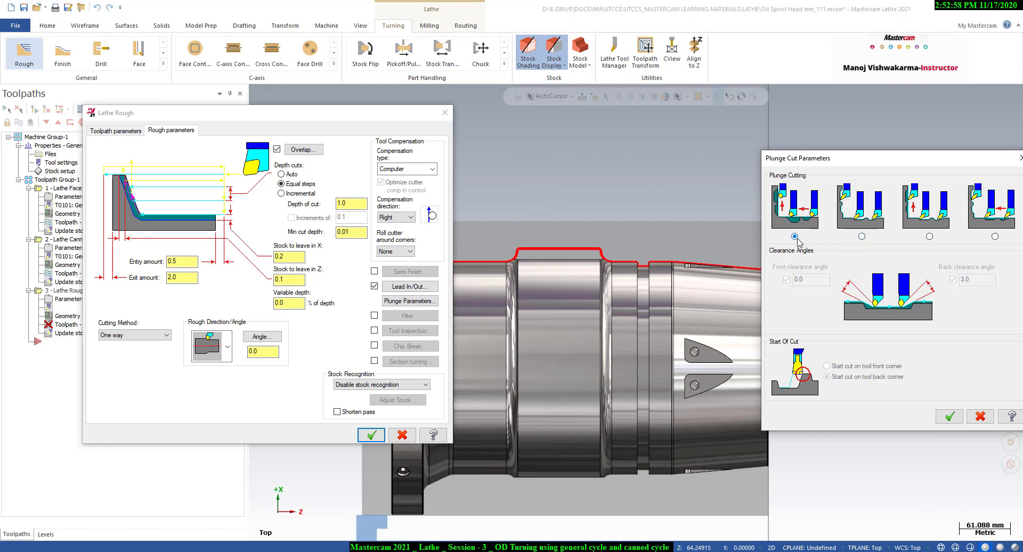
left_click(949, 416)
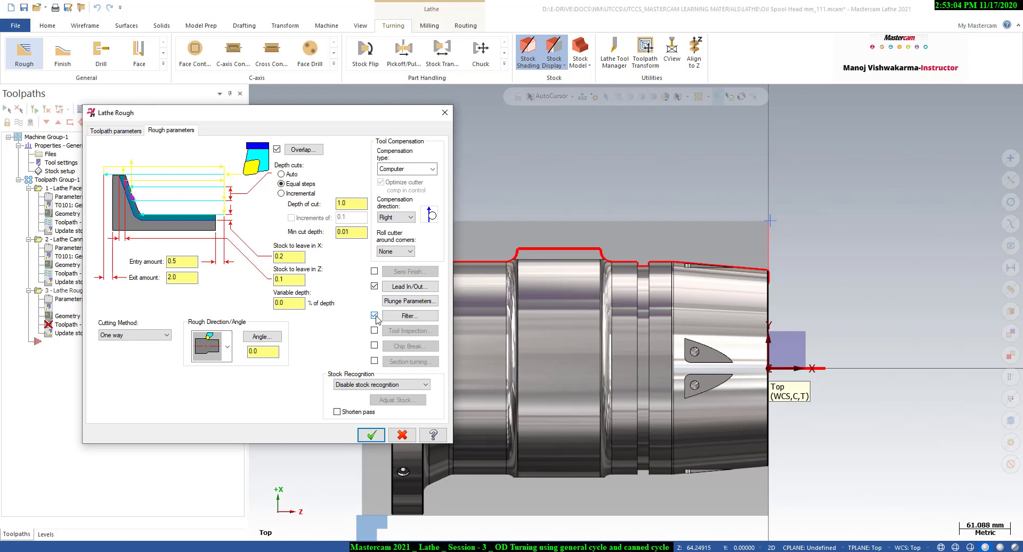
Enable the toolpath filter and set its tolerance to 0.001.
left_click(410, 315)
left_click_drag(39, 111, 679, 140)
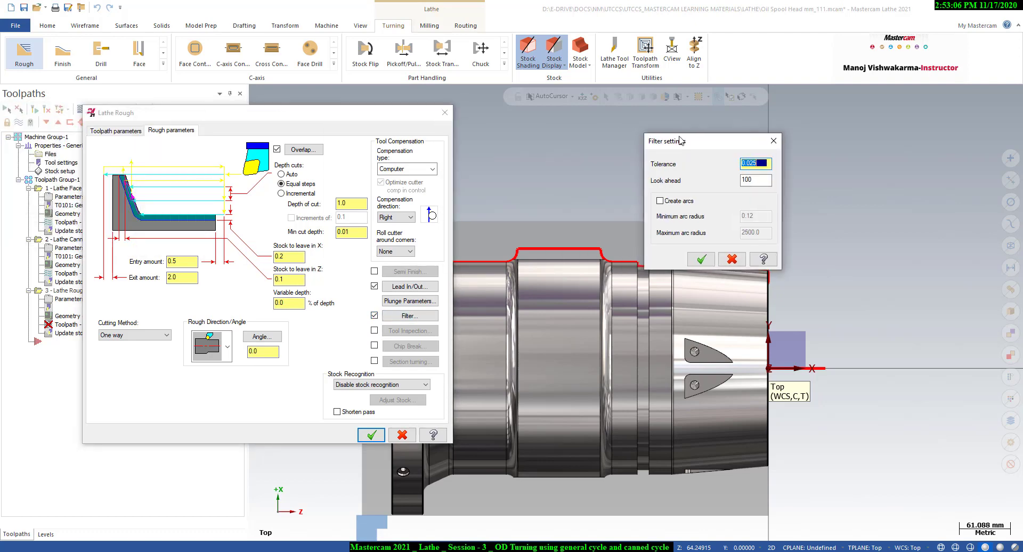
double_click(759, 164)
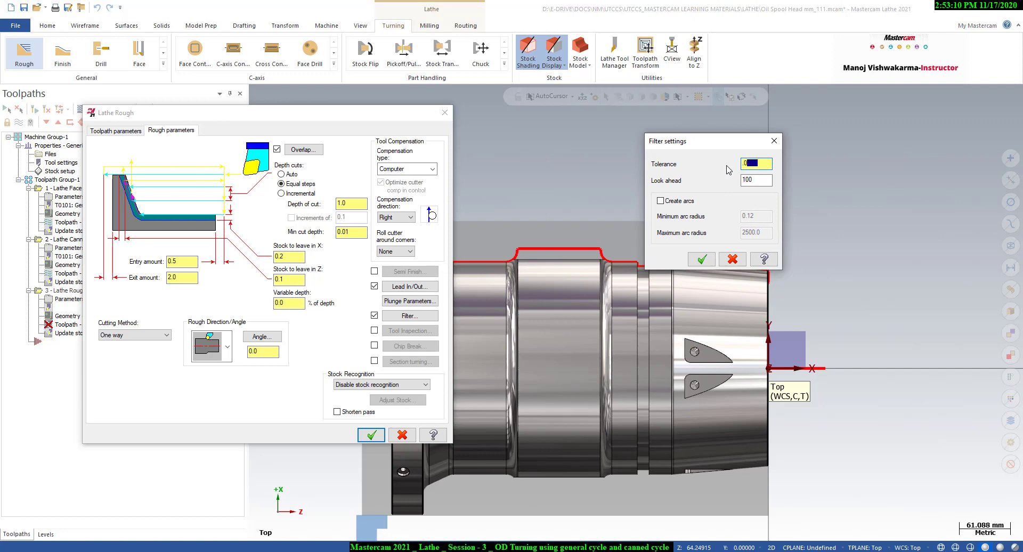
type("0.00")
type("1")
key("shift+Home")
left_click(703, 259)
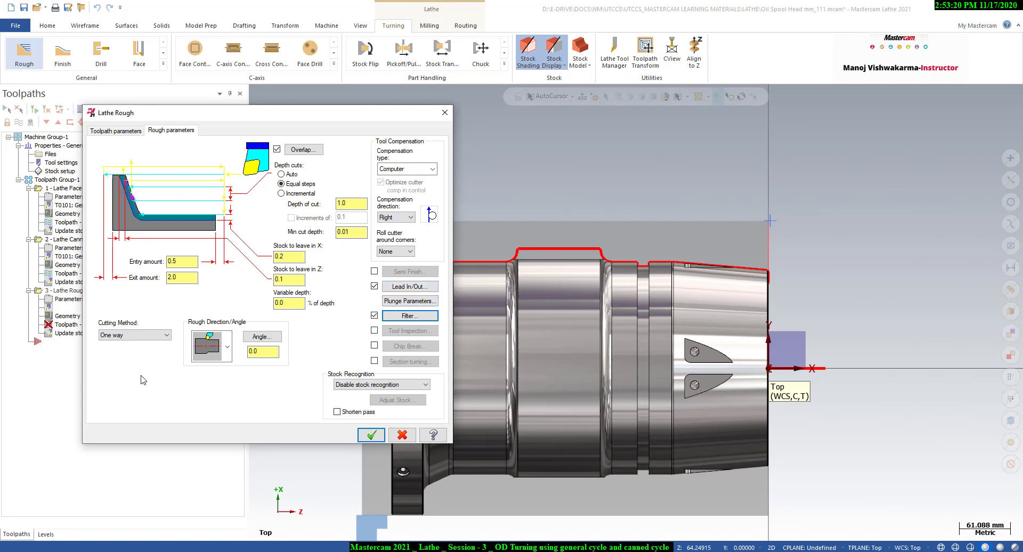
left_click(337, 385)
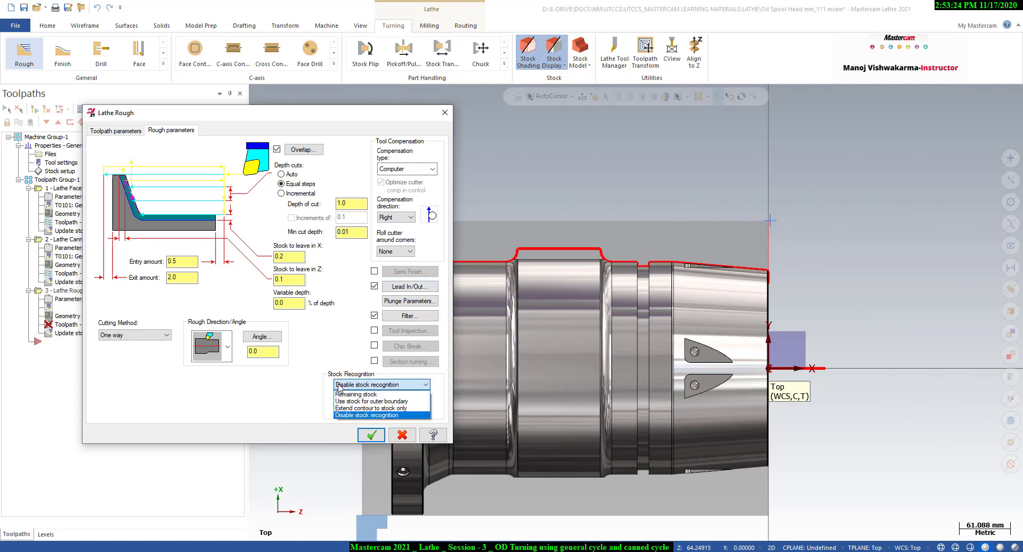
left_click(316, 383)
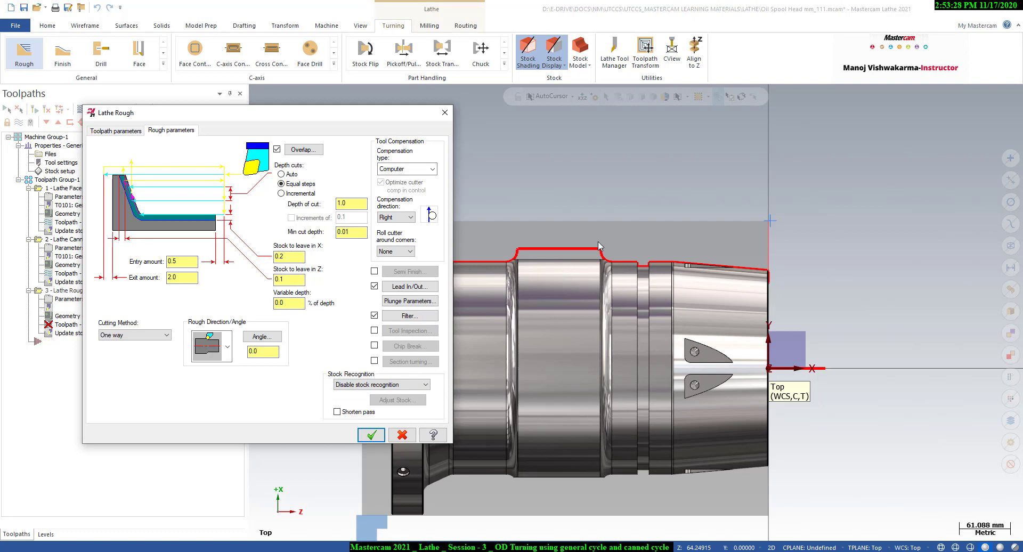
left_click(340, 387)
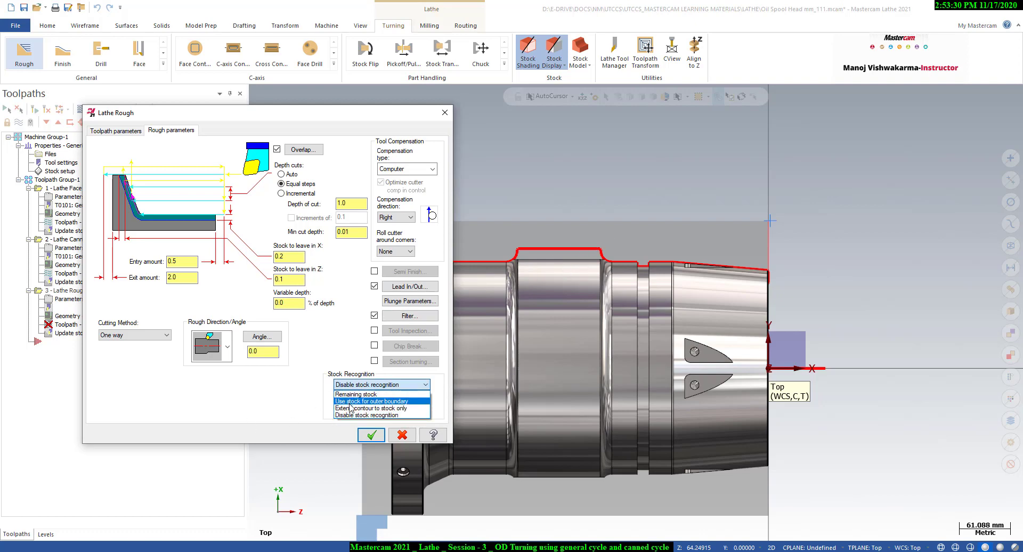
left_click(352, 394)
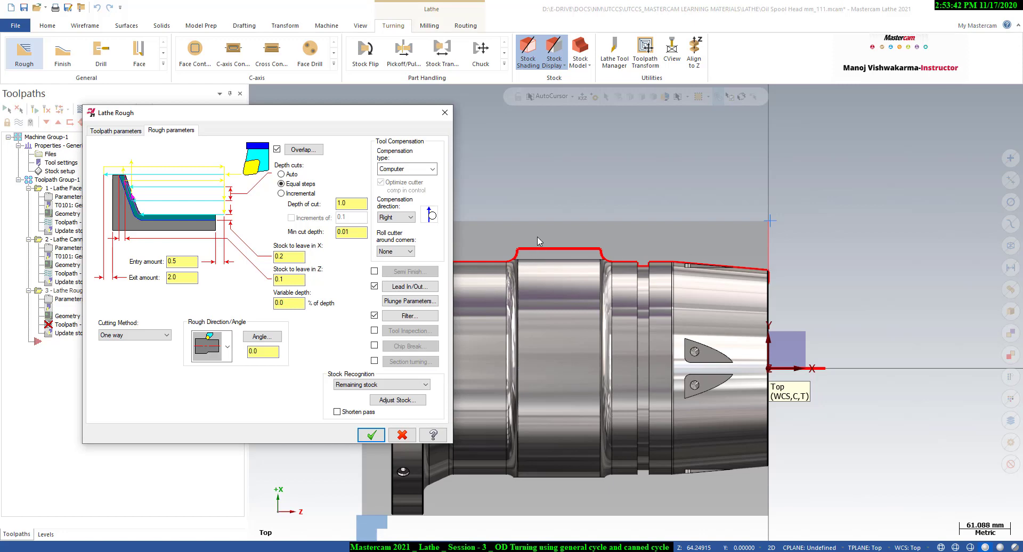
left_click(358, 386)
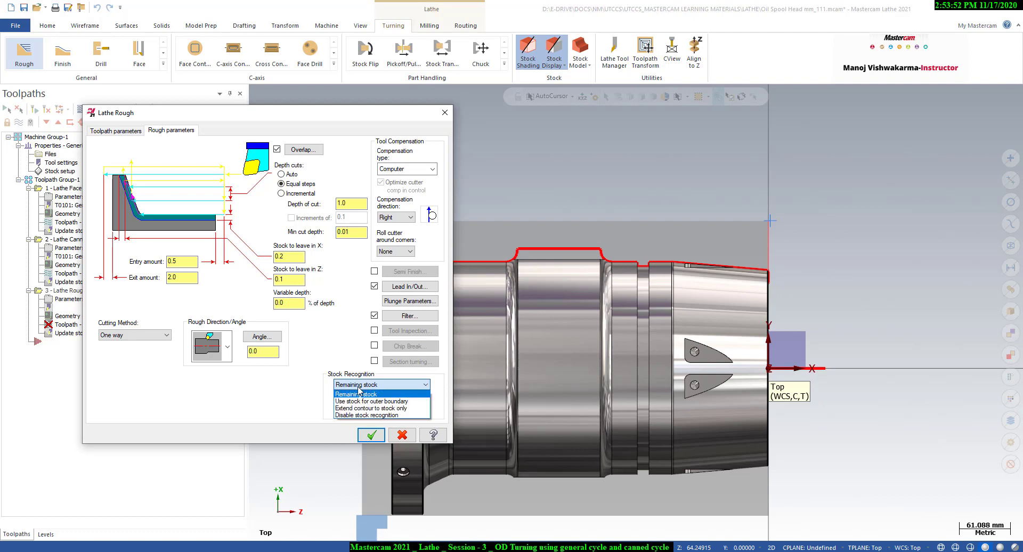
left_click(350, 415)
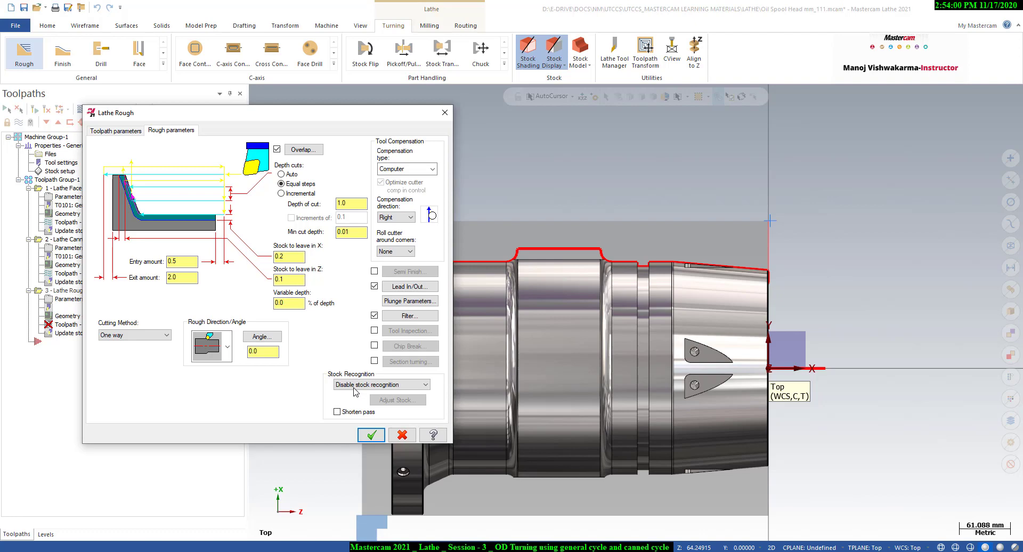
Accept the roughing parameters and generate the lathe rough toolpath.
left_click(368, 434)
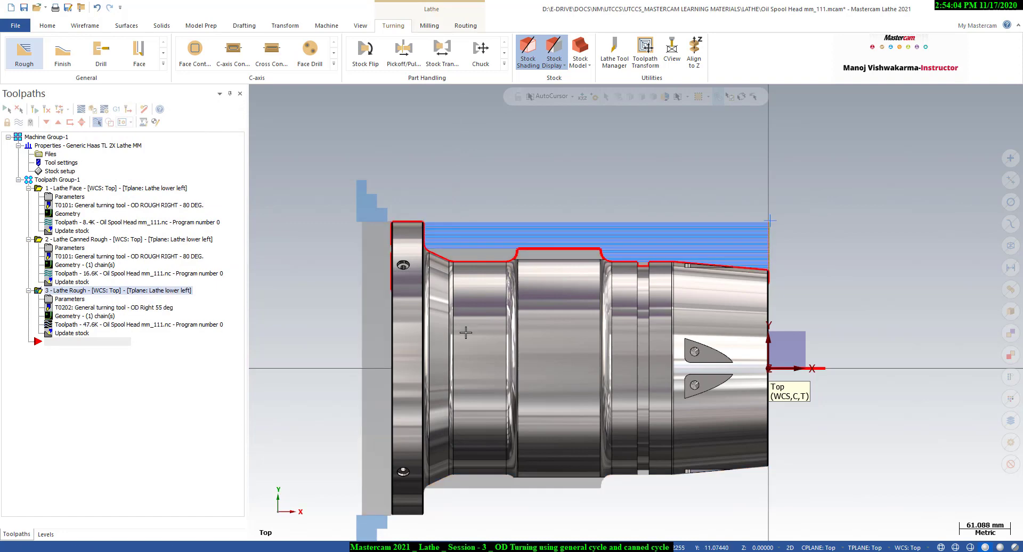
Examine the lathe rough passes along the spool head's profile, especially around the recess between the flange and the central collar.
scroll(555, 261, "up", 1)
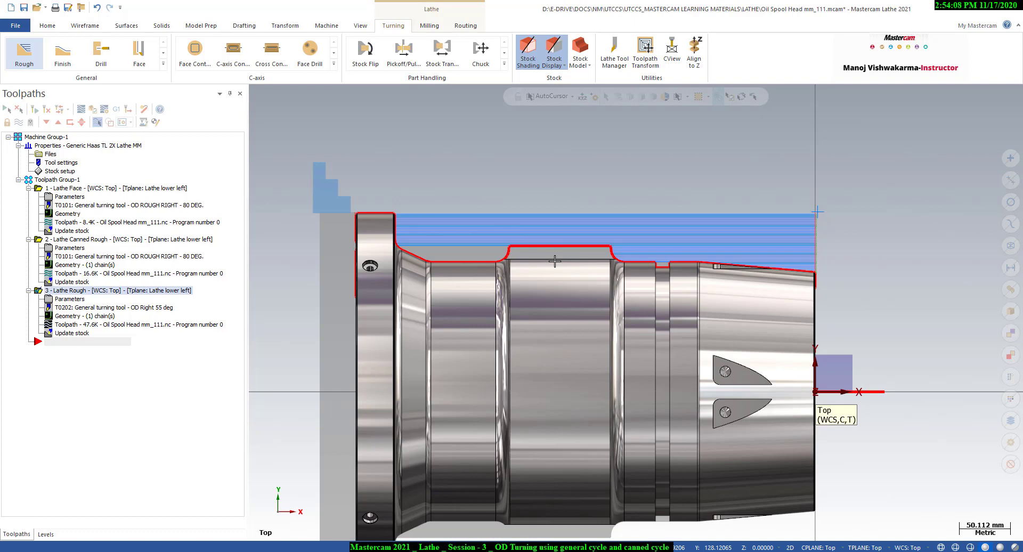
scroll(451, 254, "up", 2)
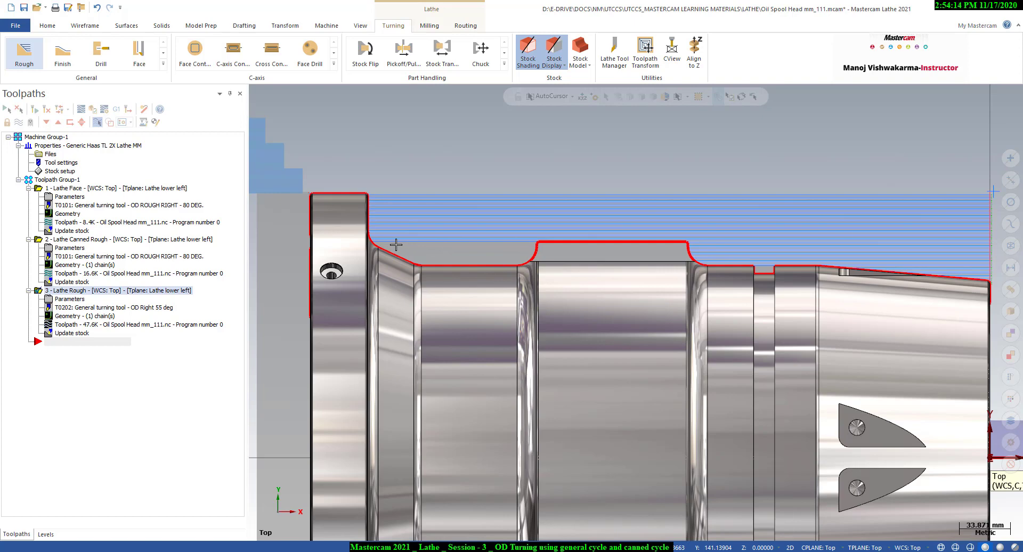
scroll(452, 247, "up", 3)
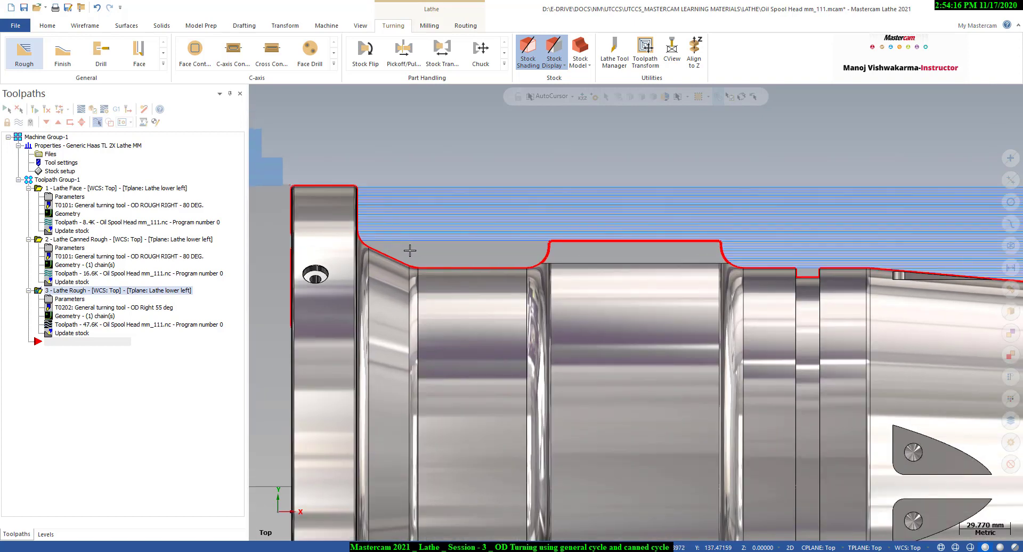
scroll(384, 243, "down", 2)
scroll(766, 273, "up", 1)
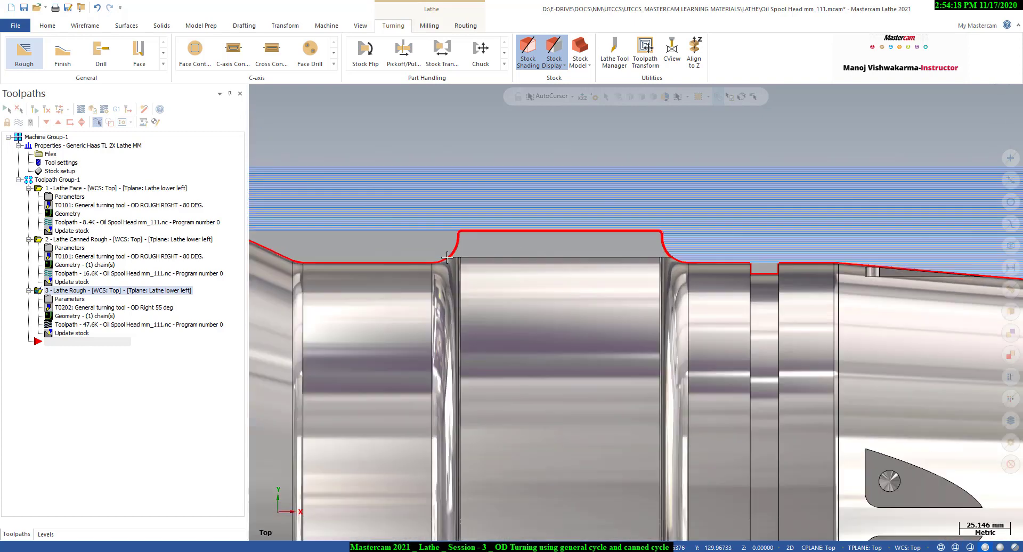
scroll(574, 295, "down", 1)
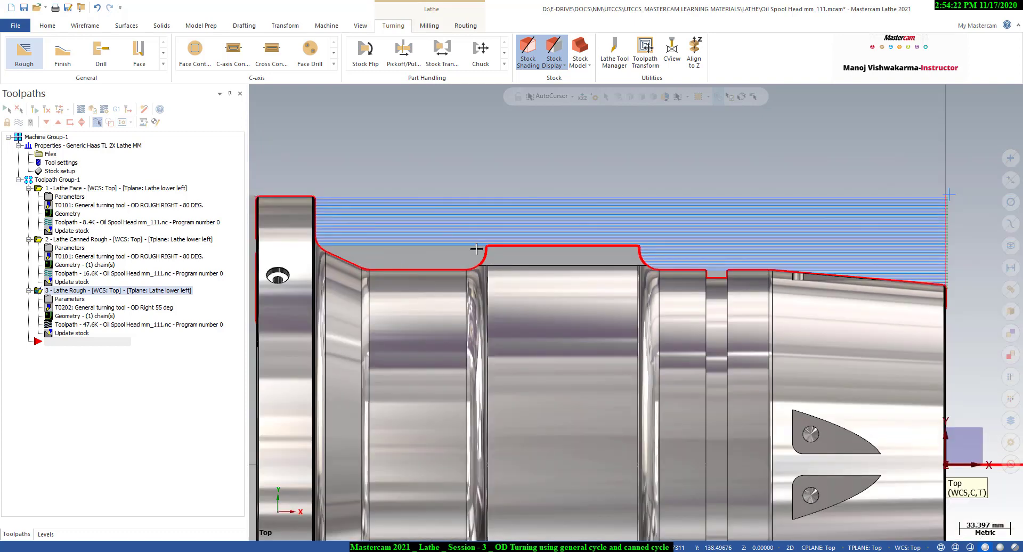
scroll(476, 253, "up", 1)
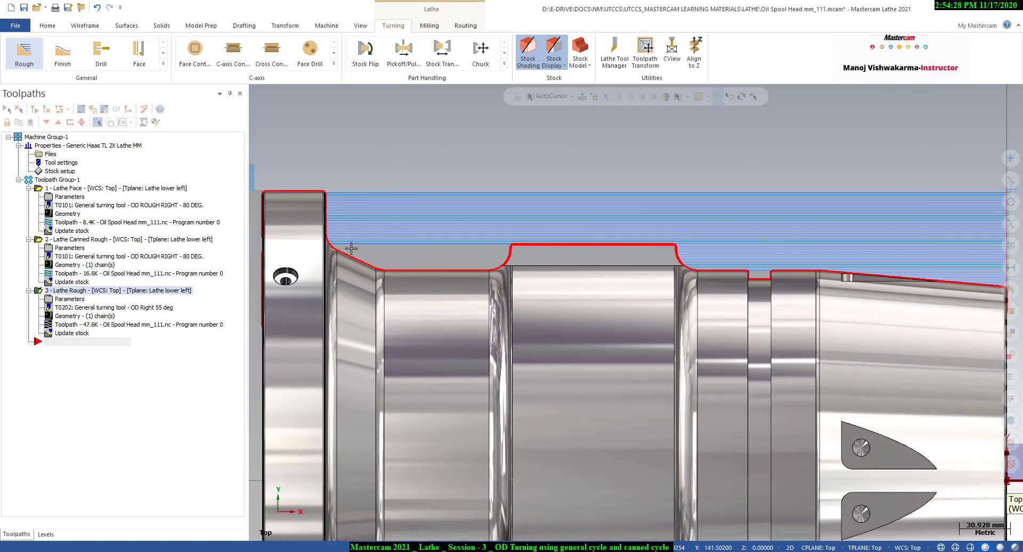
scroll(491, 256, "down", 3)
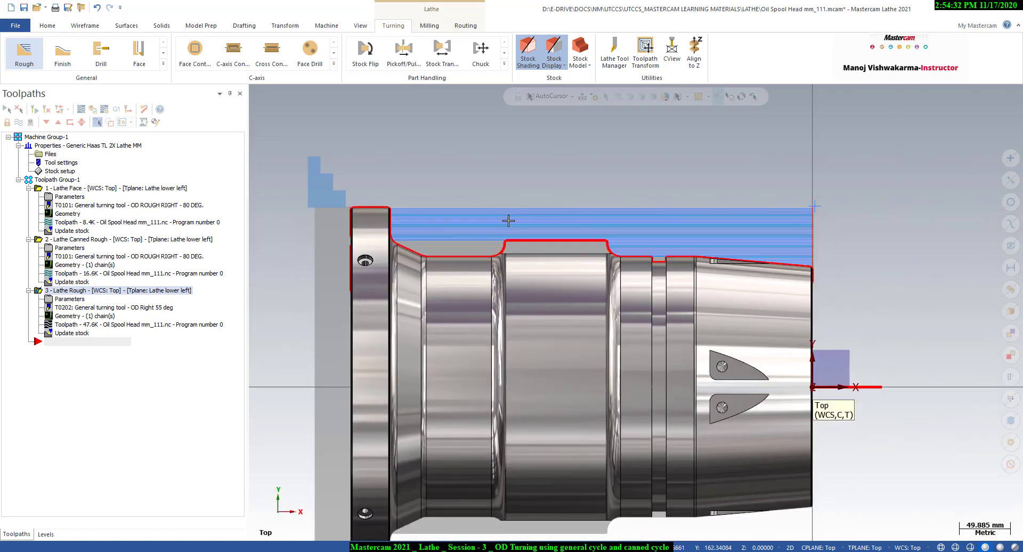
Backplot the lathe rough toolpath at a slower playback speed and hide its toolpath display.
left_click(83, 110)
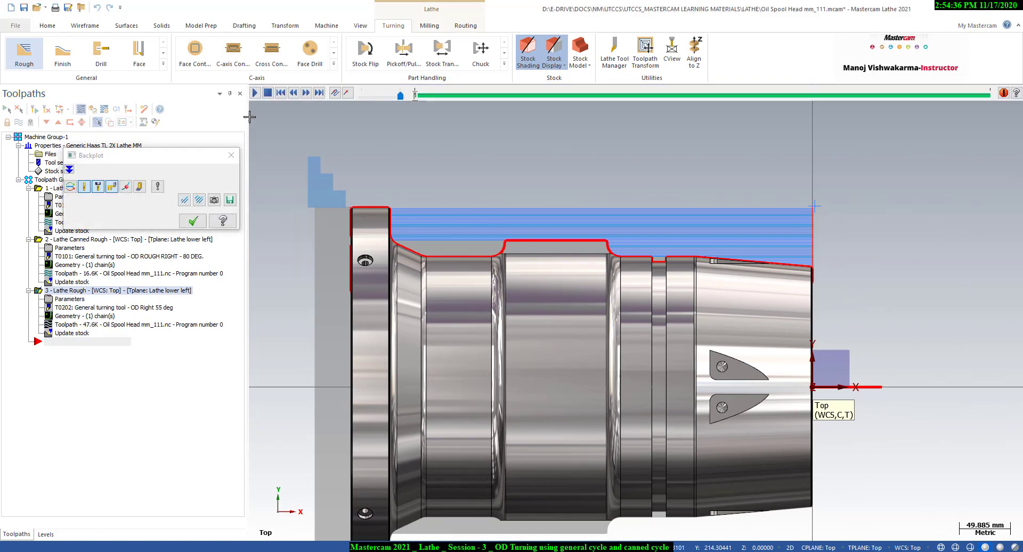
left_click(255, 93)
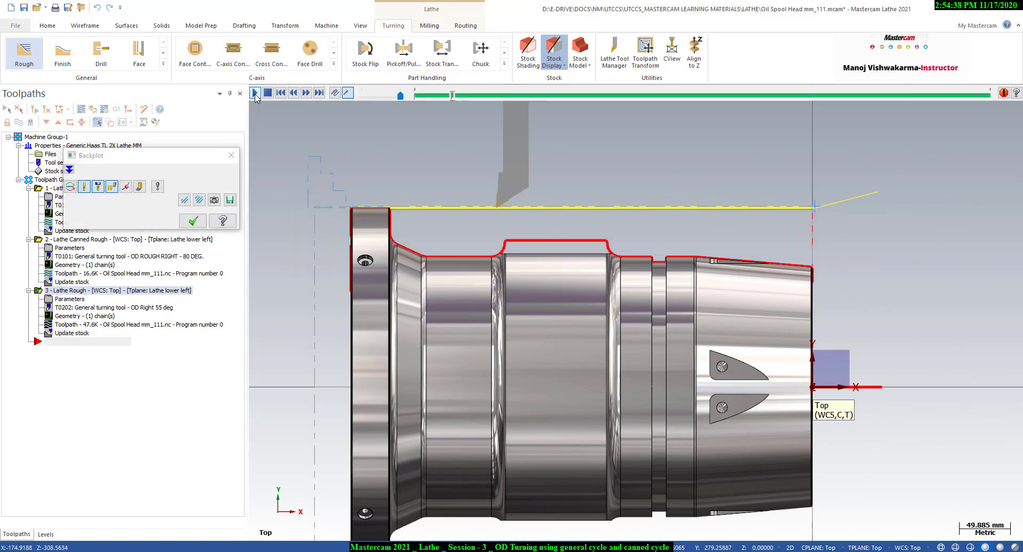
left_click_drag(400, 95, 377, 96)
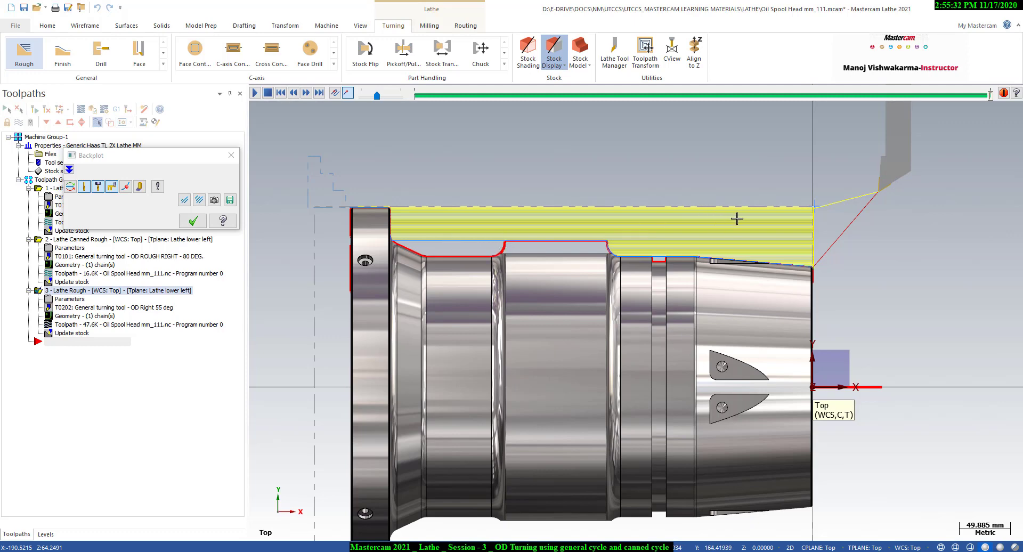
left_click(193, 220)
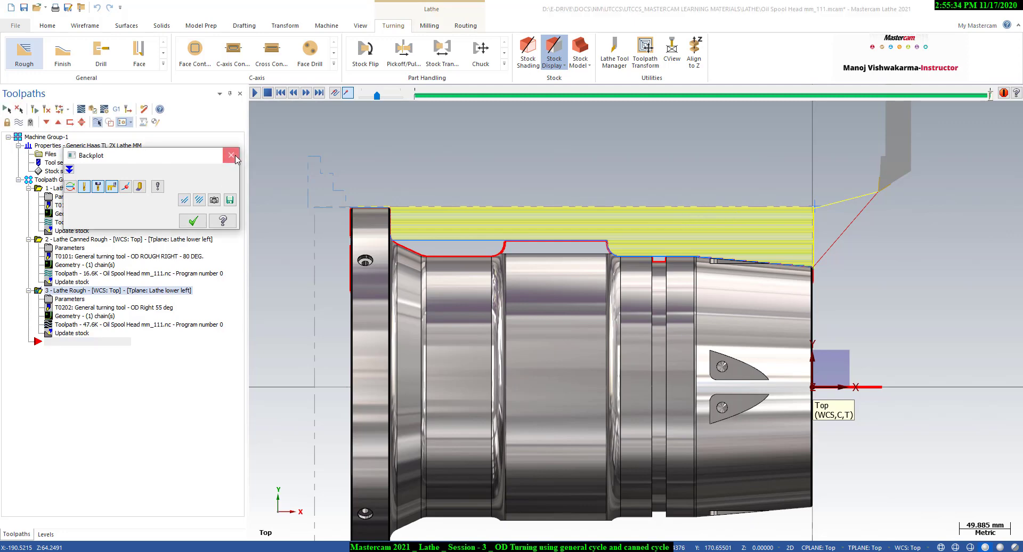
scroll(445, 269, "up", 3)
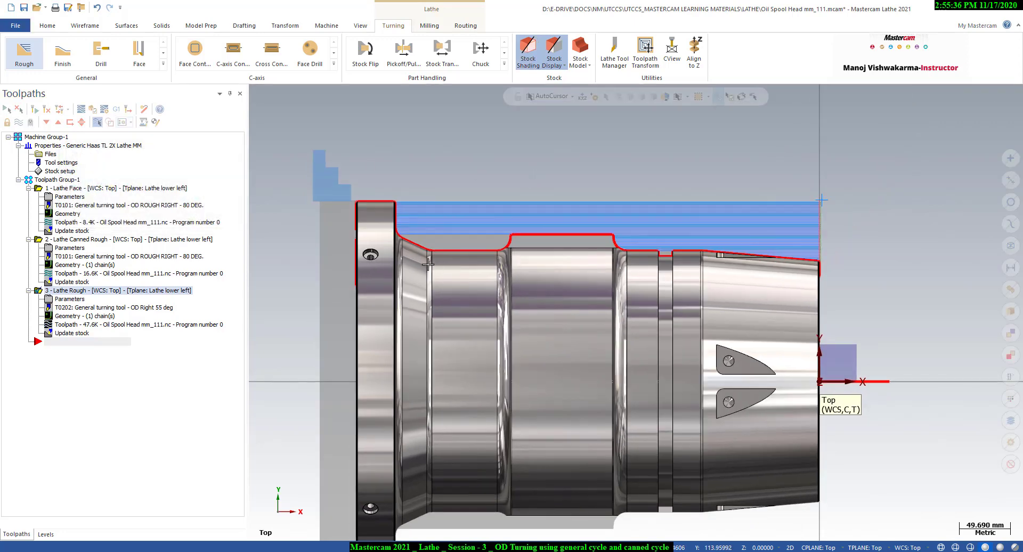
left_click(19, 122)
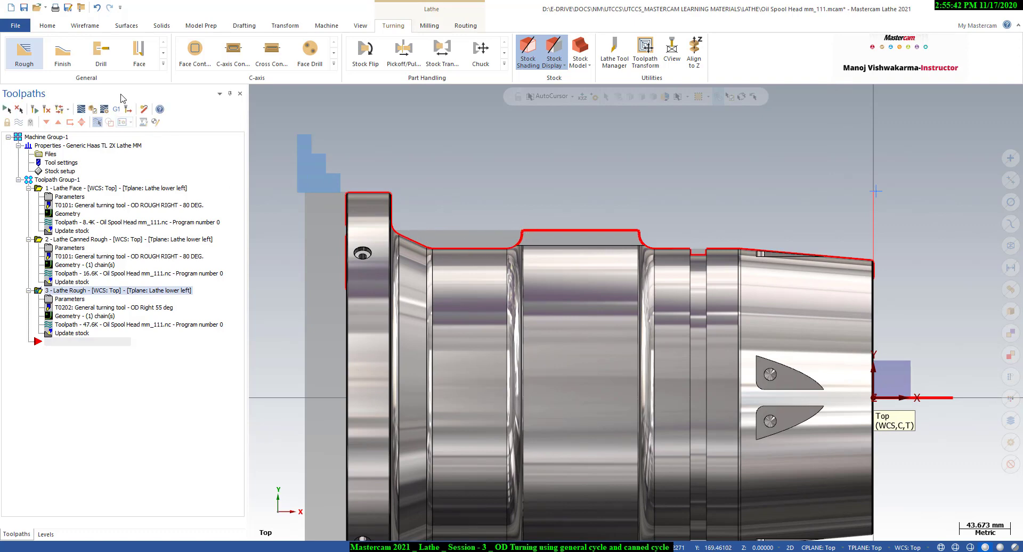
Try a new lathe rough operation by chaining the recess profile from the central collar's flange-side corner to the flange fillet.
left_click(23, 58)
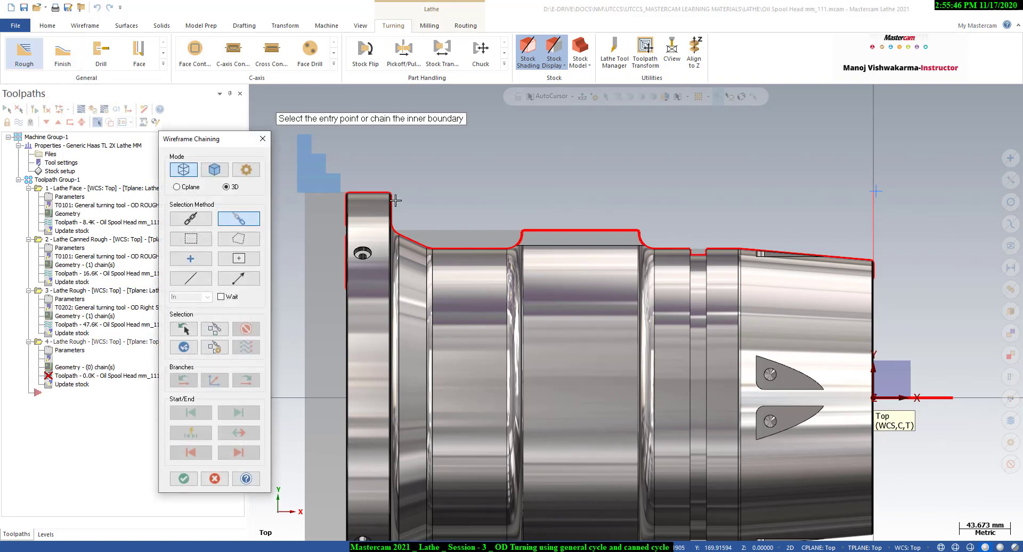
scroll(513, 214, "up", 1)
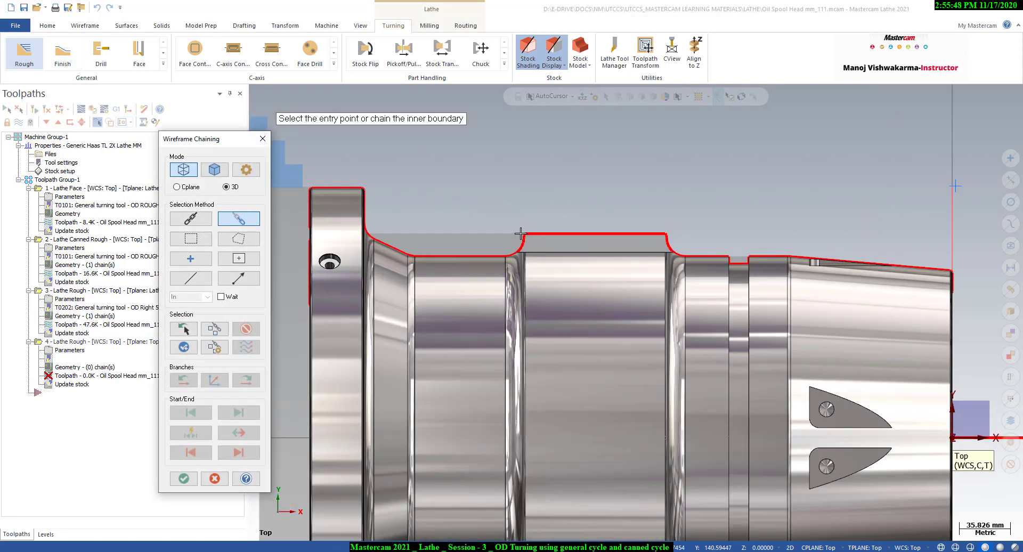
scroll(530, 234, "up", 3)
scroll(538, 232, "up", 4)
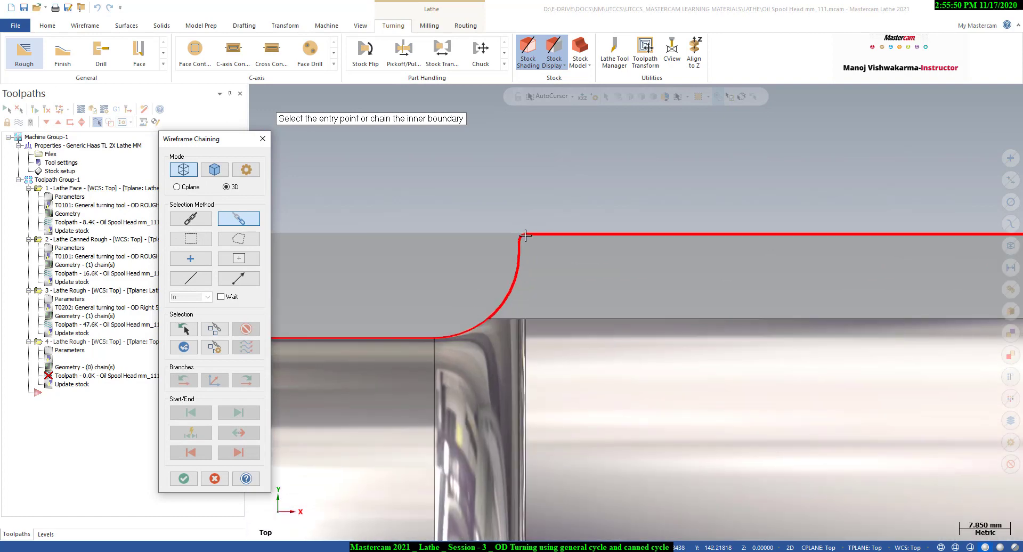
left_click(525, 235)
scroll(724, 274, "down", 6)
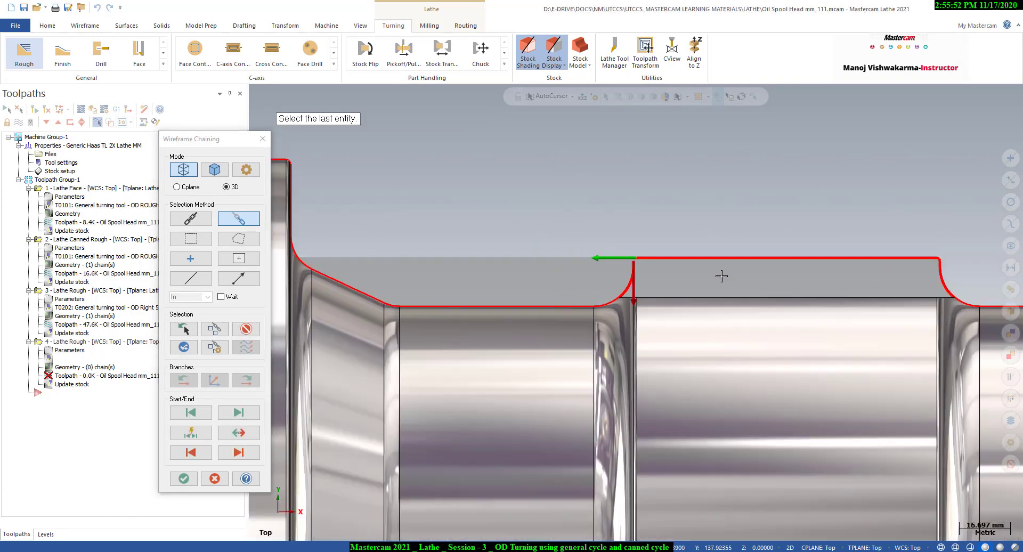
scroll(358, 251, "up", 4)
left_click(410, 260)
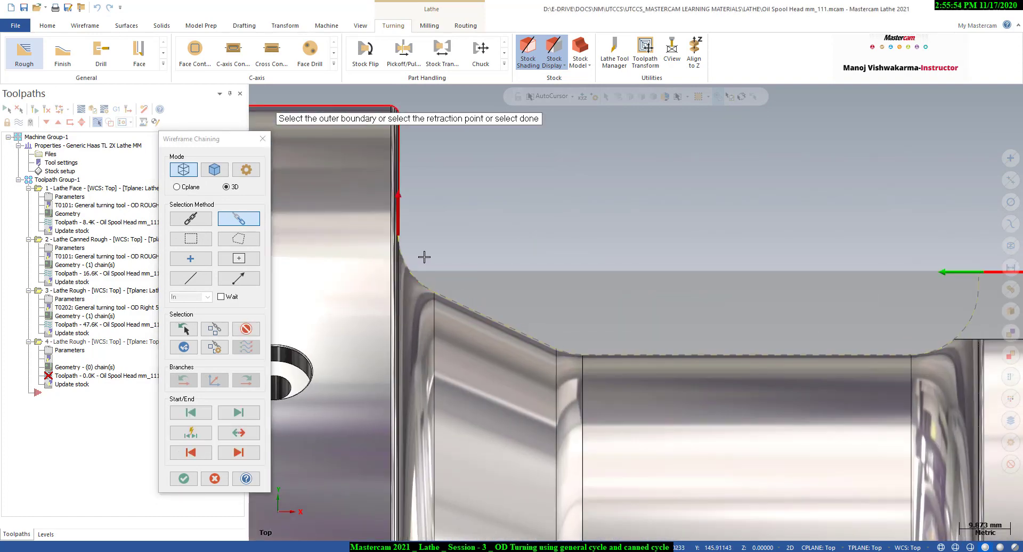
scroll(356, 247, "down", 1)
scroll(356, 247, "down", 3)
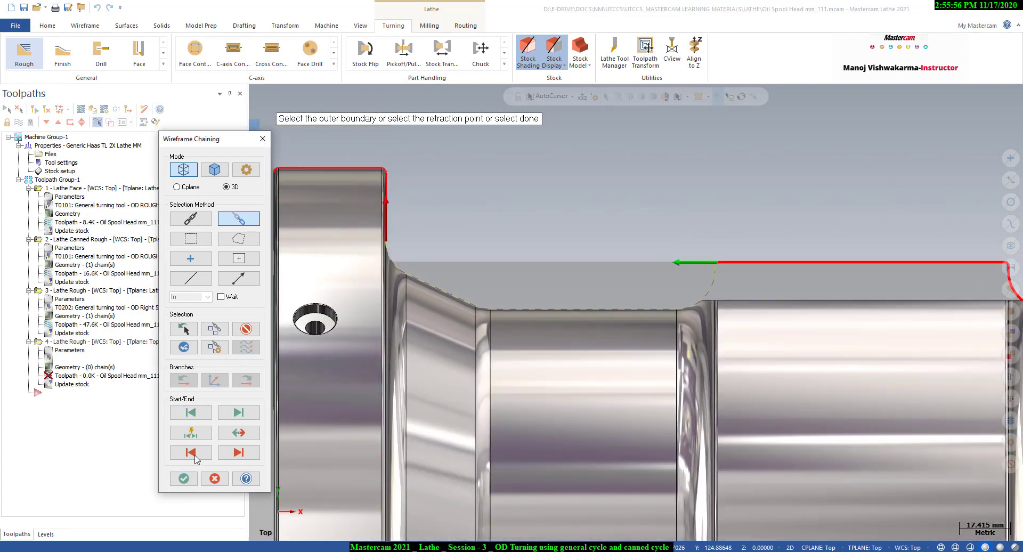
key("Return")
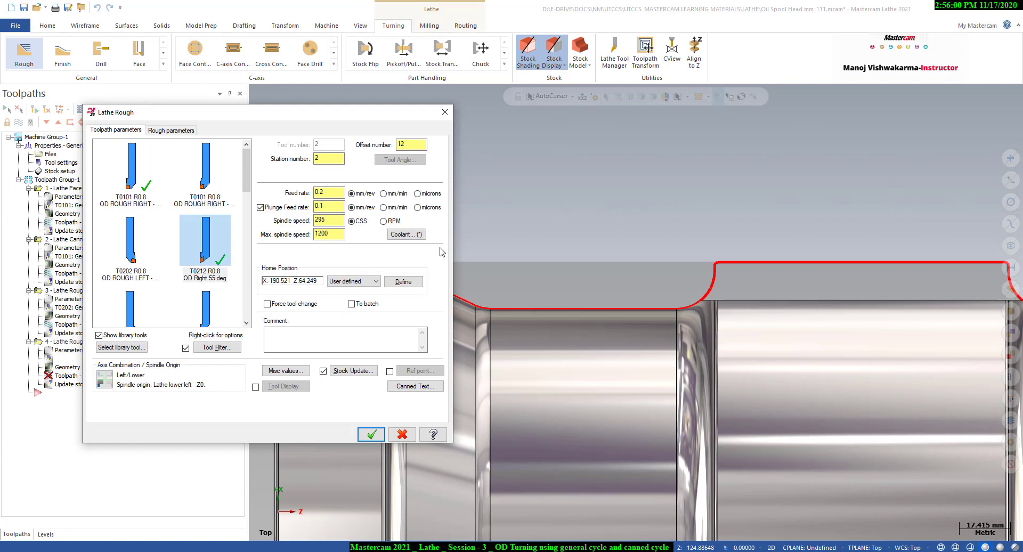
Try the T2121 OD finish right 35-degree tool and the T1111 OD left 55-degree tool for the new rough operation.
left_click_drag(246, 188, 246, 197)
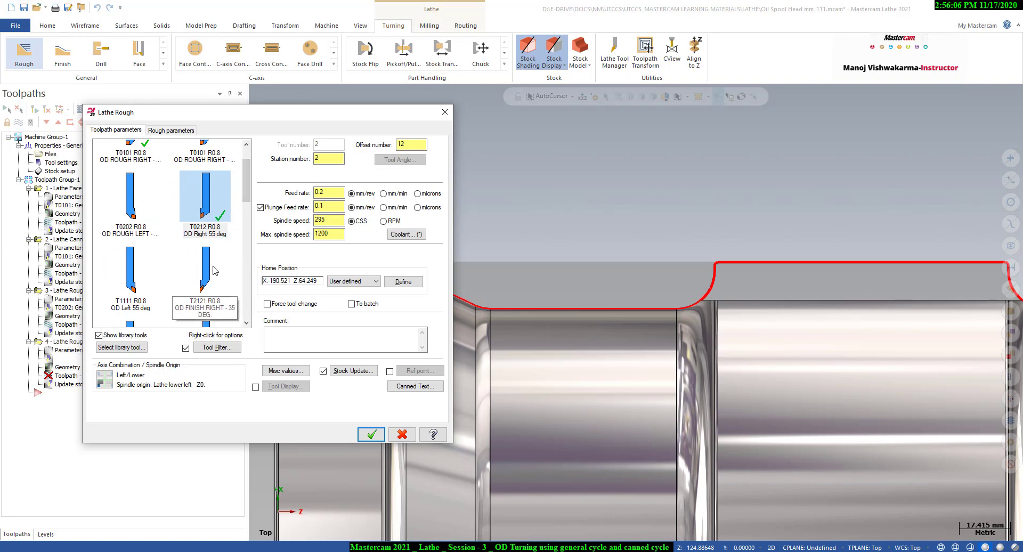
left_click(208, 281)
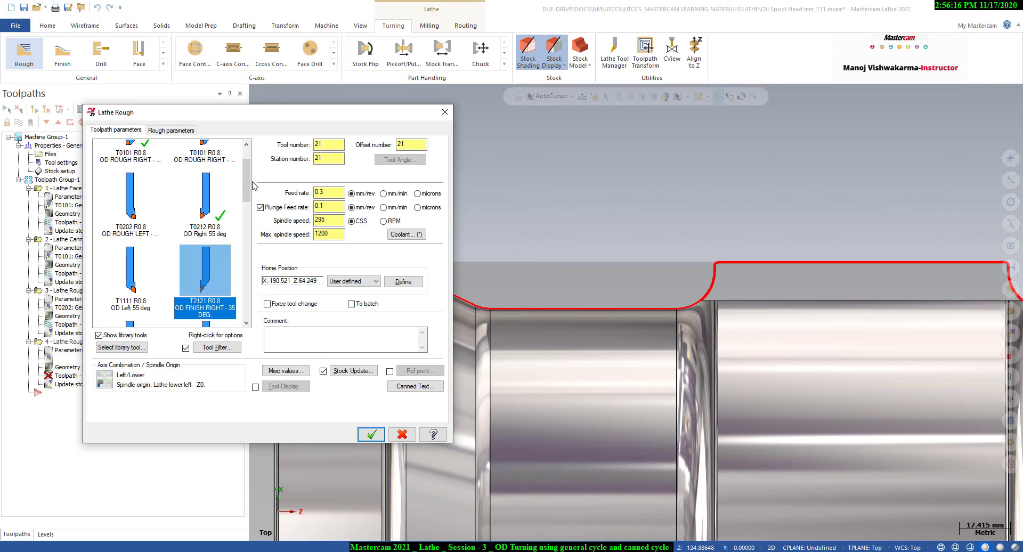
left_click_drag(248, 184, 248, 183)
mouse_move(207, 265)
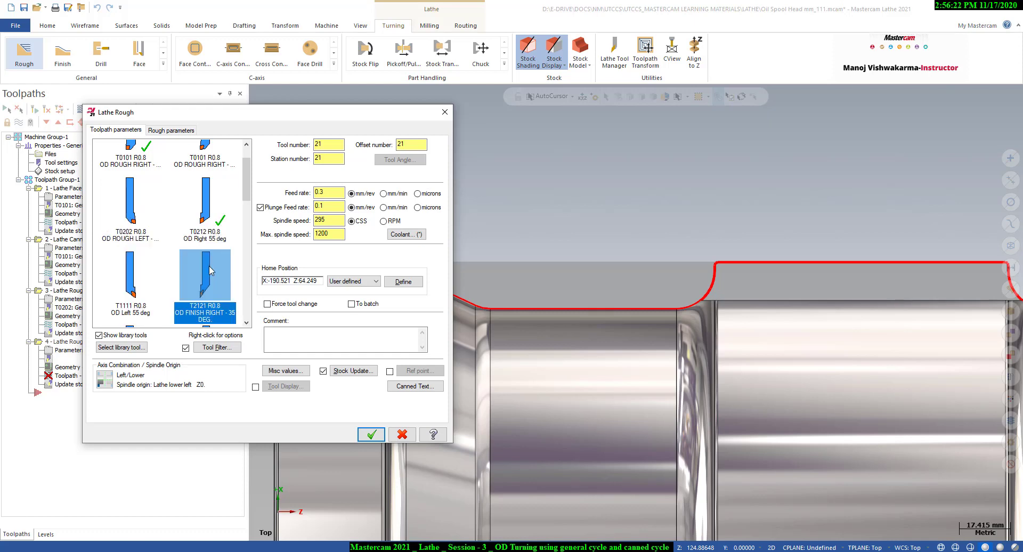
mouse_move(211, 271)
left_click(135, 280)
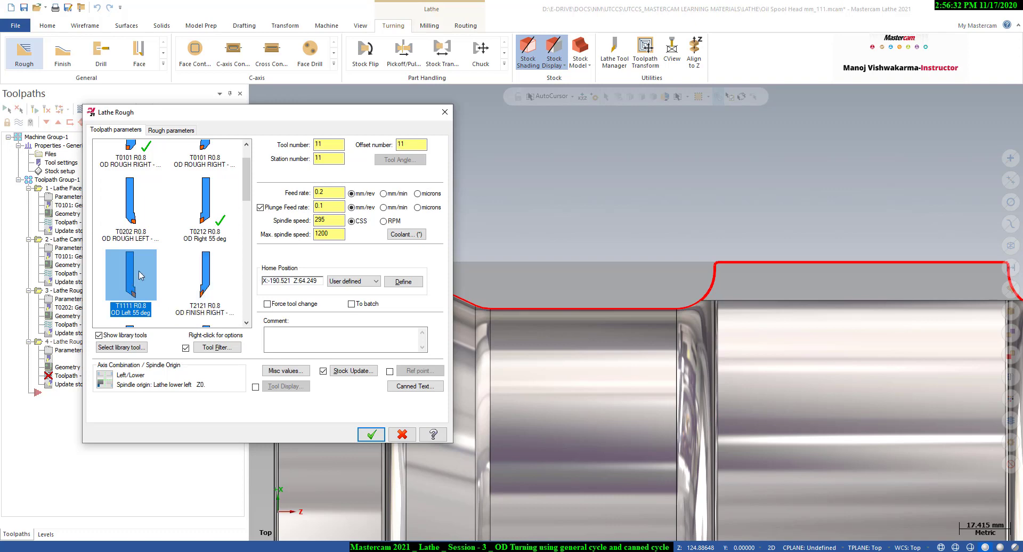
left_click_drag(352, 120, 296, 110)
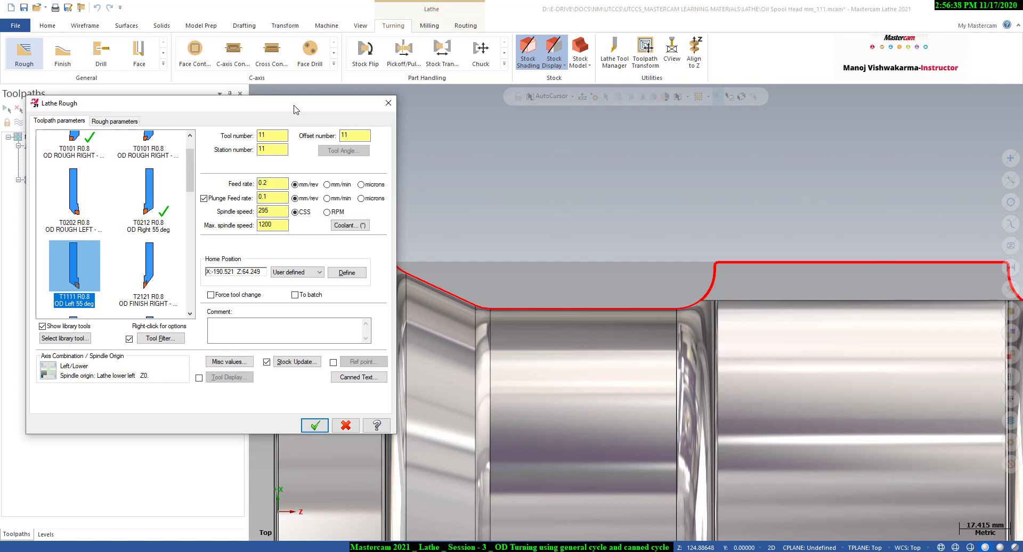
left_click_drag(294, 106, 433, 109)
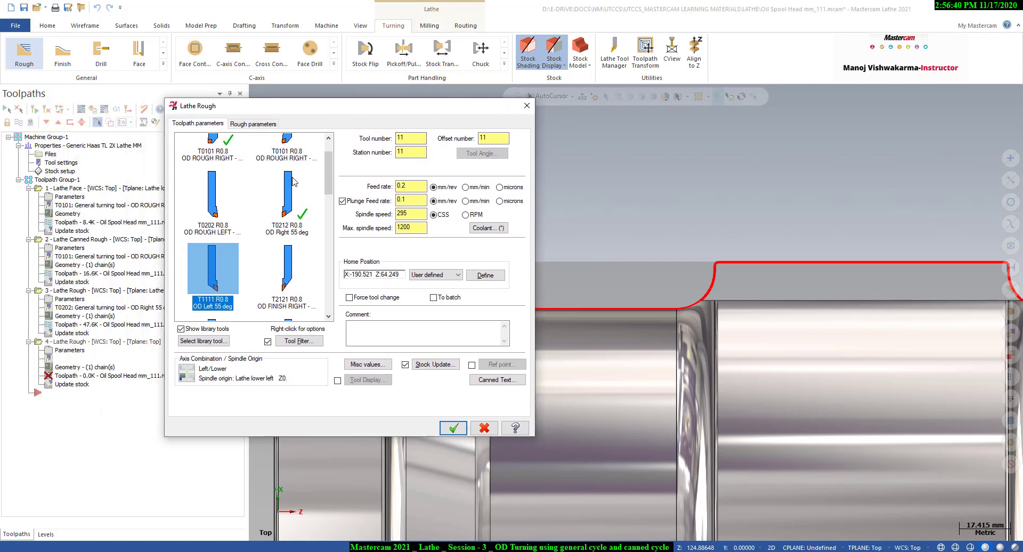
scroll(330, 171, "down", 1)
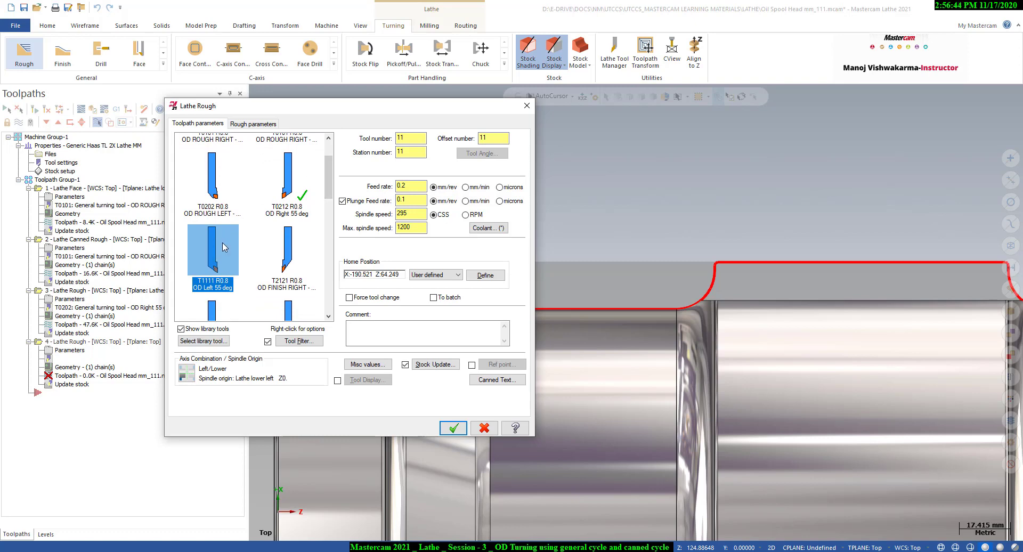
Discard the unfinished fourth lathe rough operation without keeping it.
left_click(527, 106)
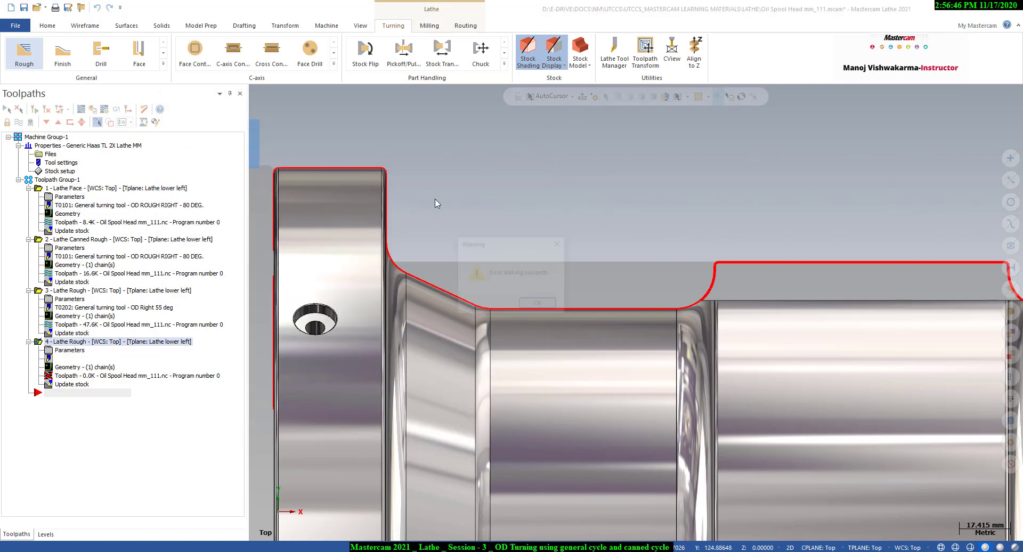
left_click(573, 336)
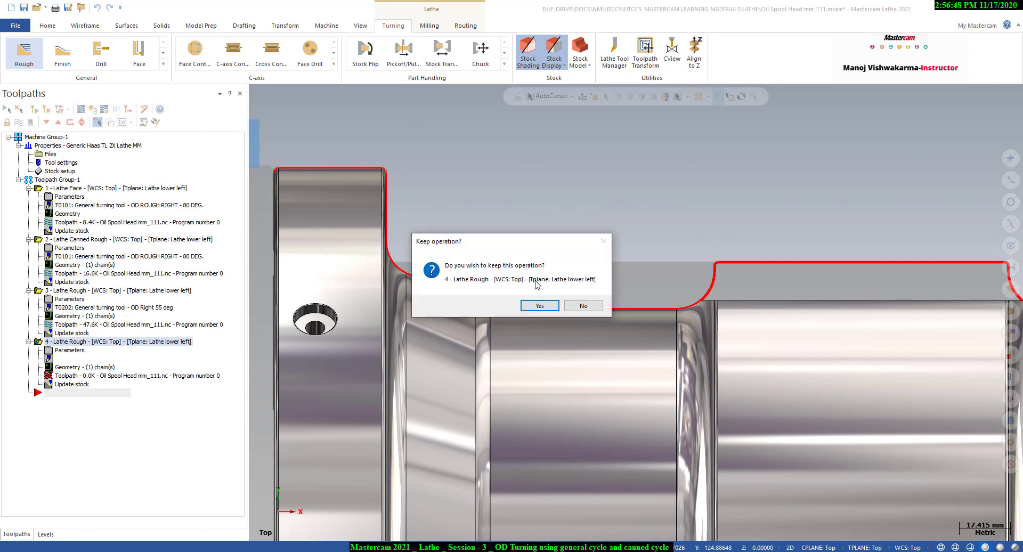
left_click(581, 304)
left_click(28, 57)
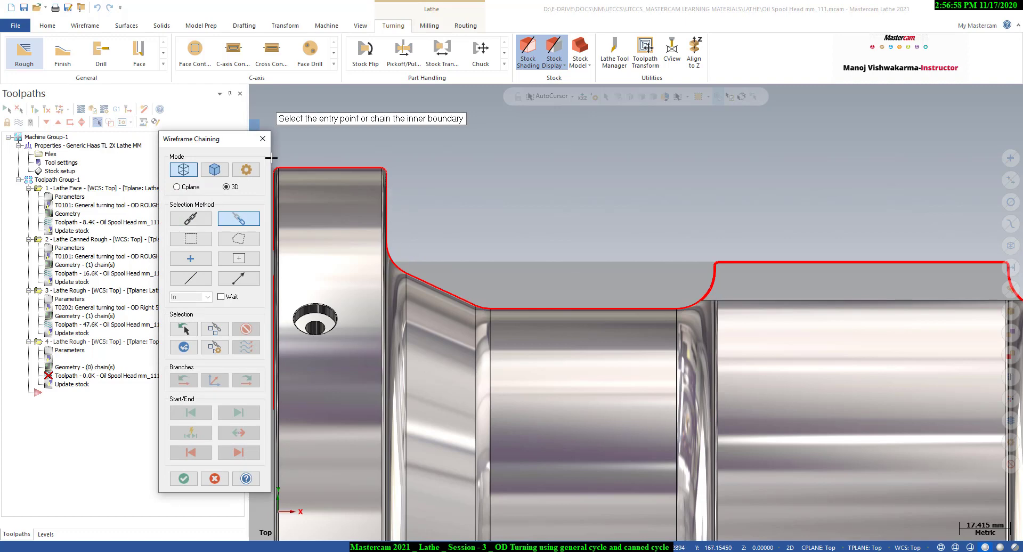
left_click(262, 139)
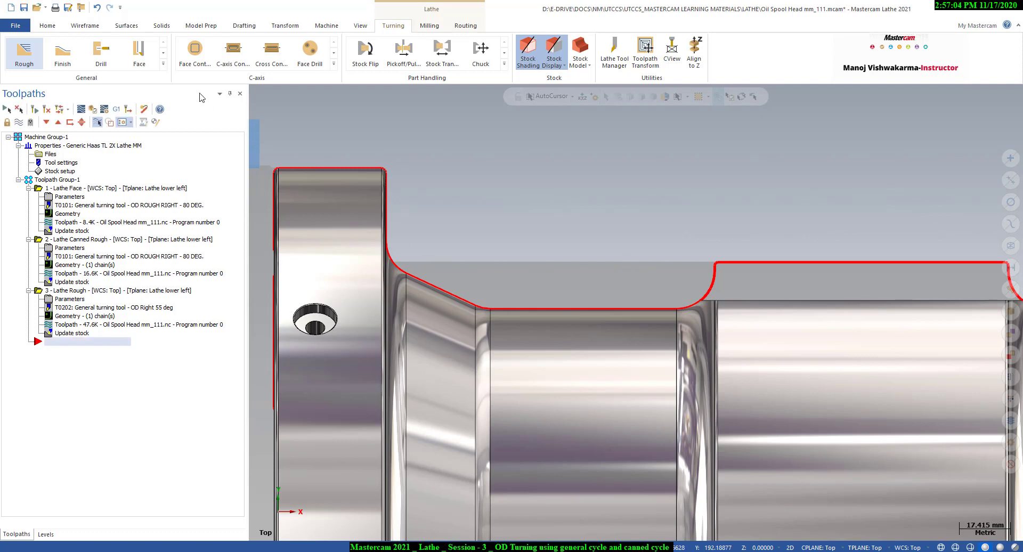
Start a dynamic rough operation and chain the recess profile from the central collar's flange-side corner to the flange fillet.
left_click(163, 64)
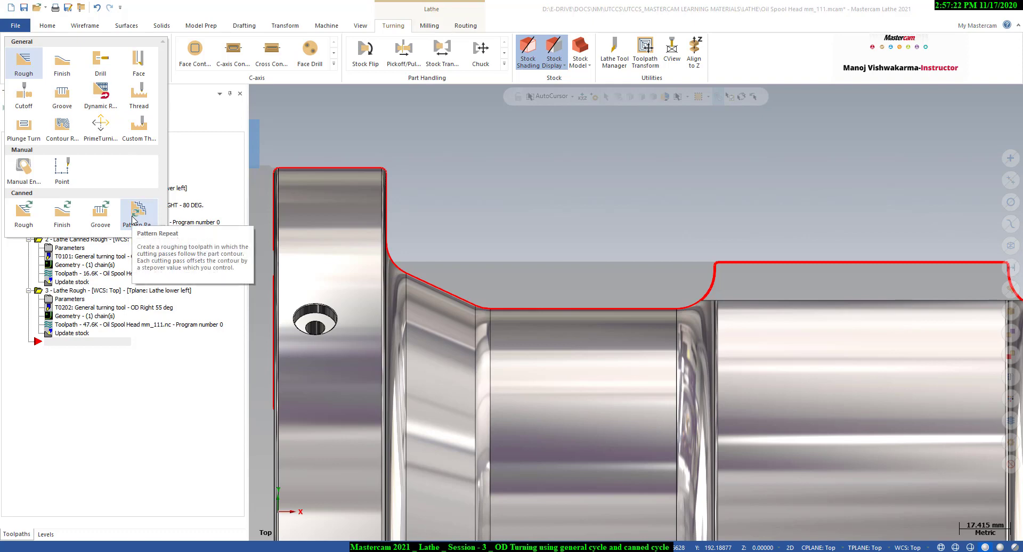
left_click(102, 95)
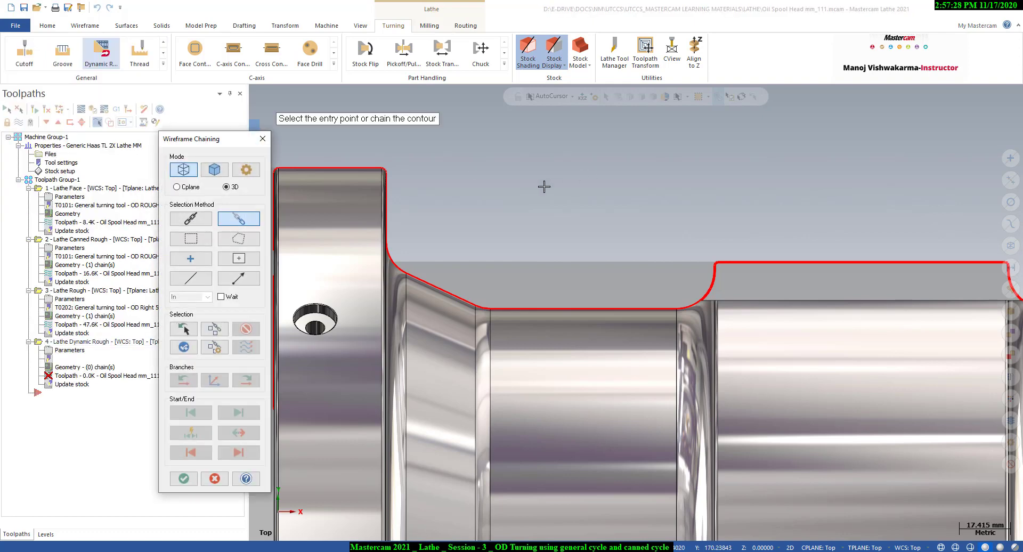
scroll(717, 267, "up", 6)
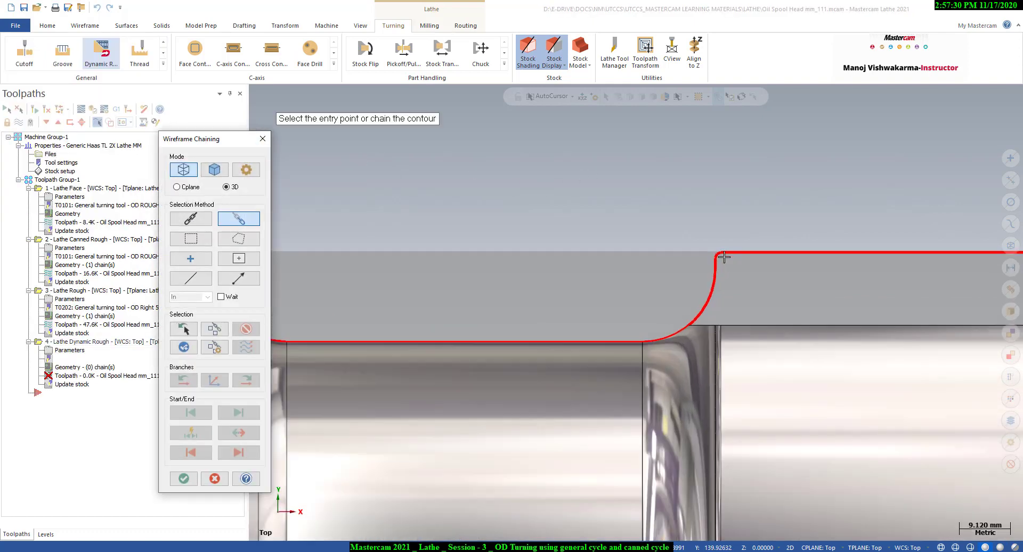
left_click(711, 252)
scroll(842, 282, "down", 6)
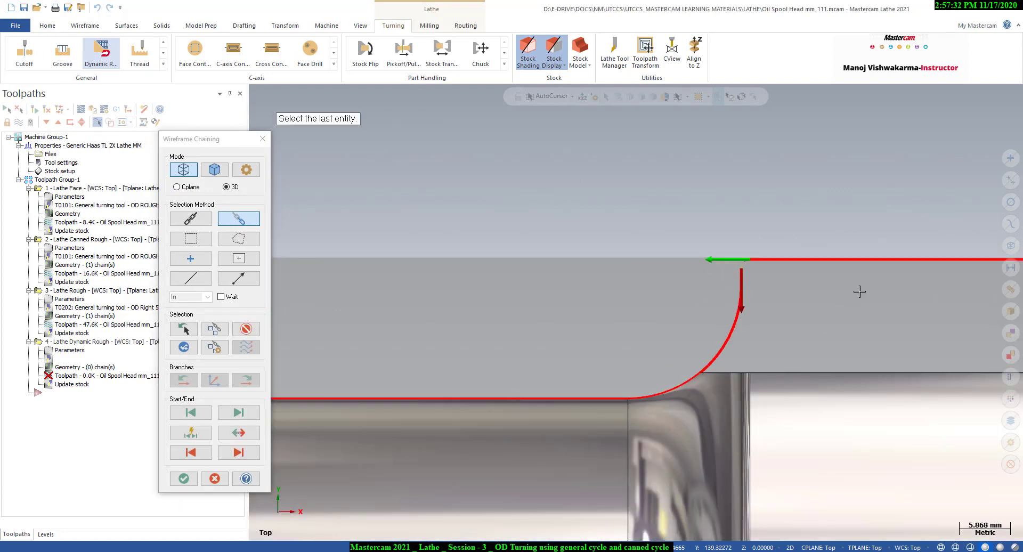
scroll(416, 244, "up", 3)
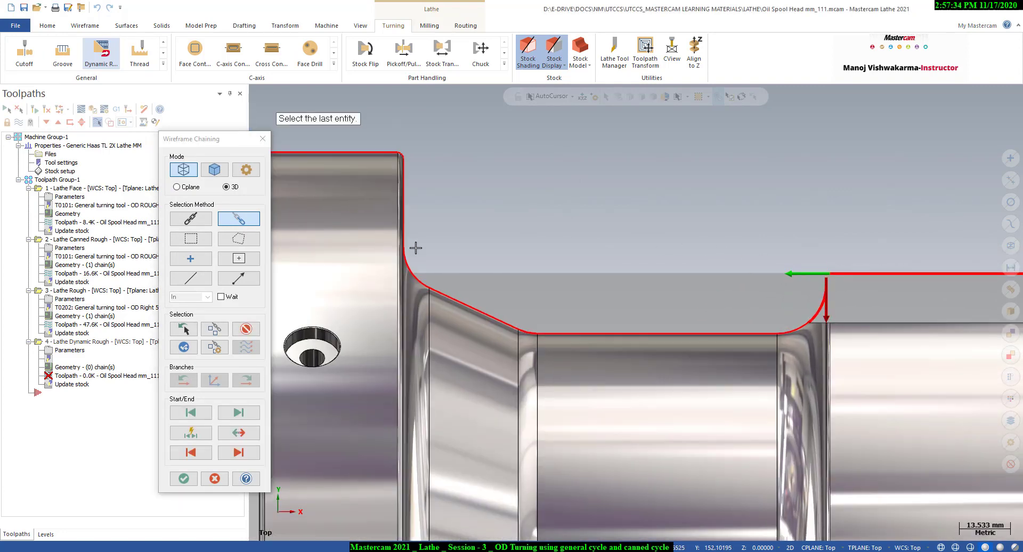
left_click(427, 248)
scroll(429, 229, "down", 3)
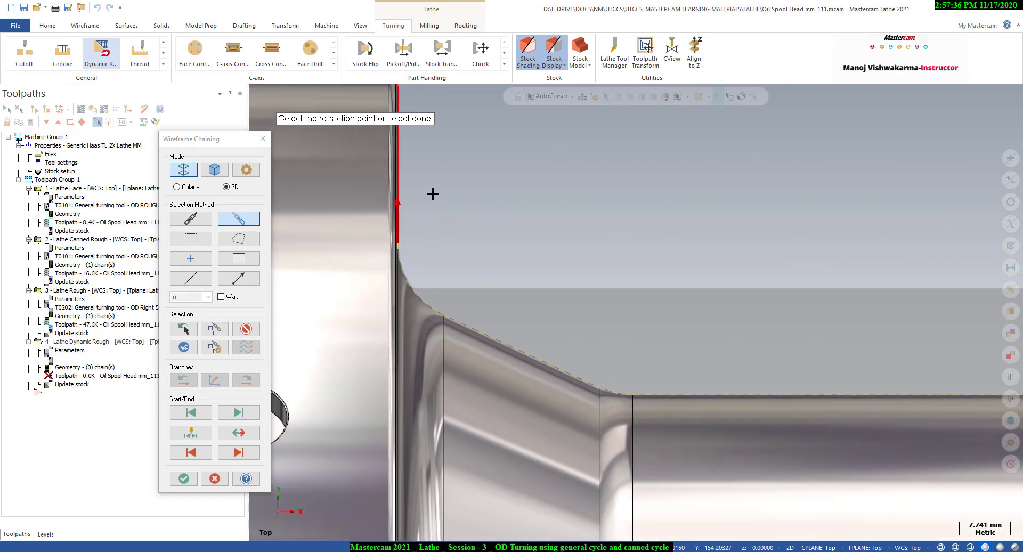
left_click(184, 478)
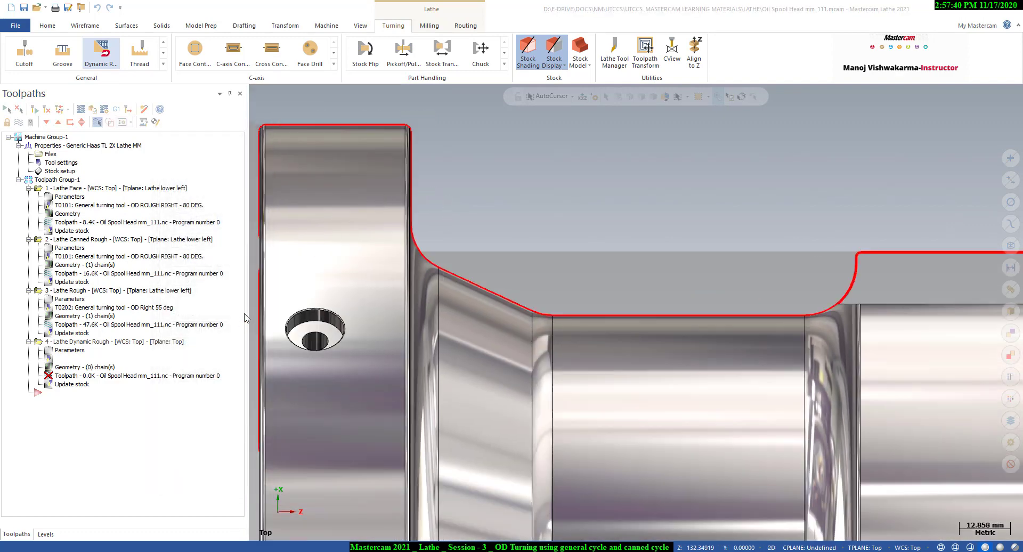
Choose the T142142 R5 OD 10 mm button tool from the library for the dynamic rough operation.
scroll(171, 253, "up", 2)
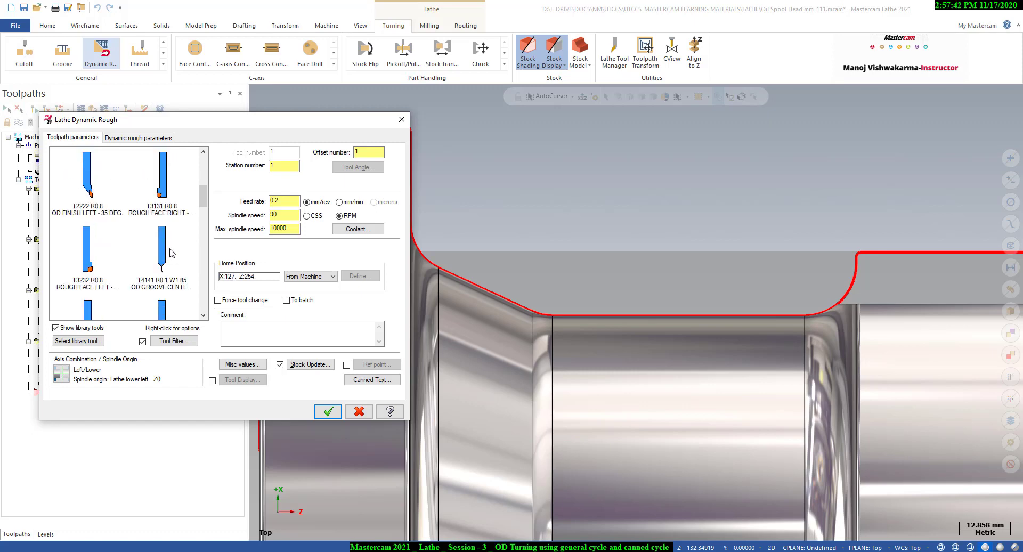
scroll(172, 253, "down", 2)
scroll(171, 253, "down", 3)
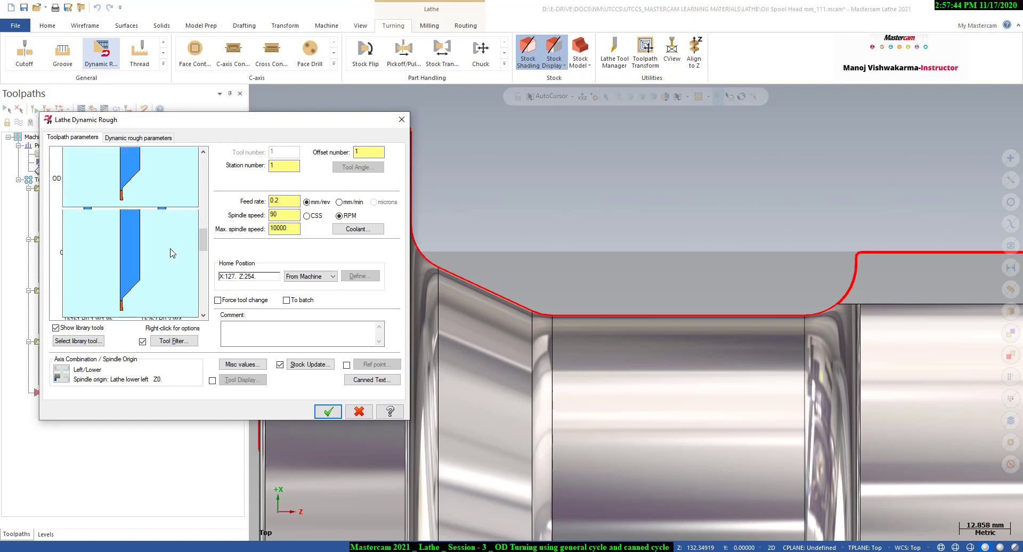
left_click_drag(203, 239, 202, 286)
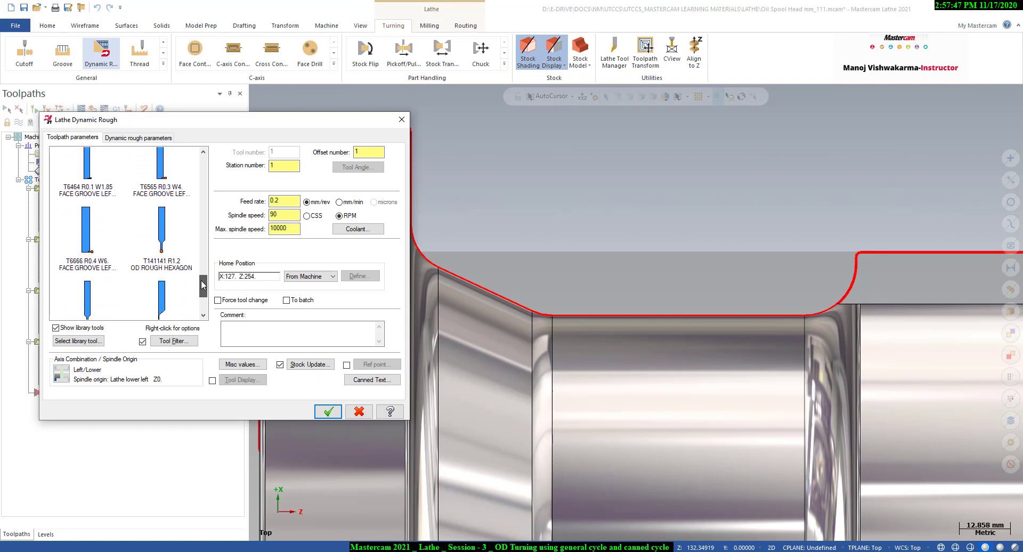
left_click(170, 247)
scroll(170, 251, "down", 2)
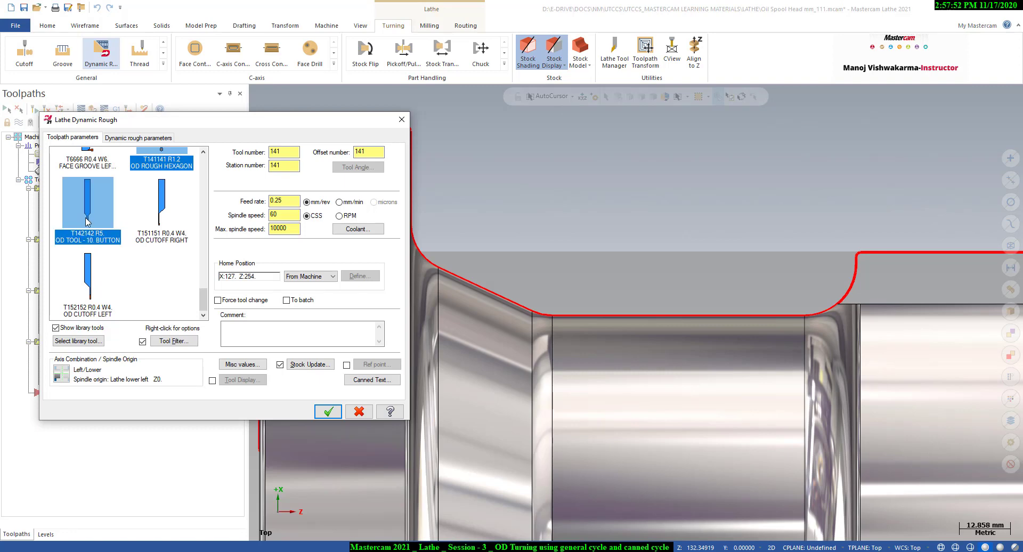
left_click(88, 221)
Edit the button tool's definition, set its round insert's IC diameter to 05, and accept the tool.
double_click(89, 220)
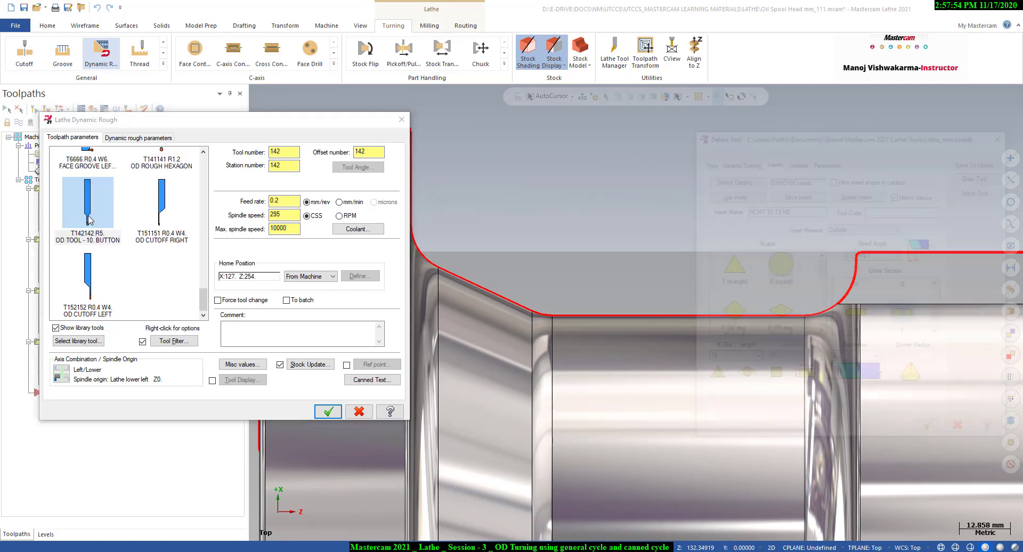
left_click_drag(883, 137, 727, 136)
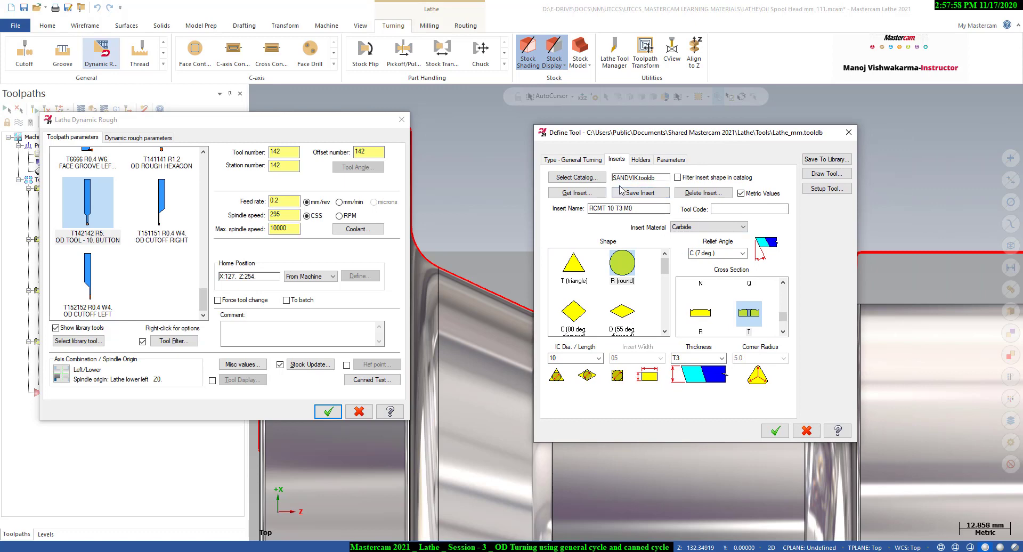
left_click(628, 271)
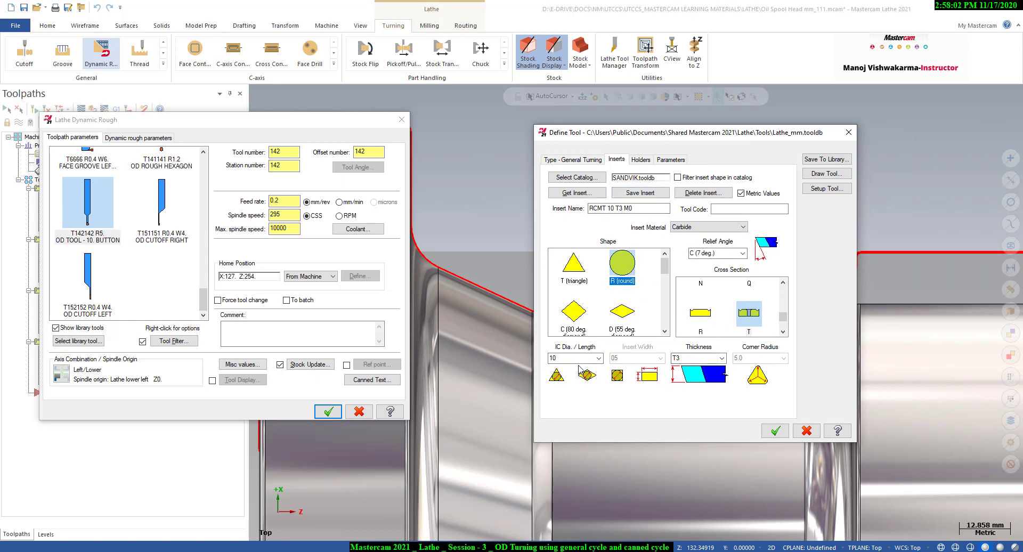
left_click(598, 359)
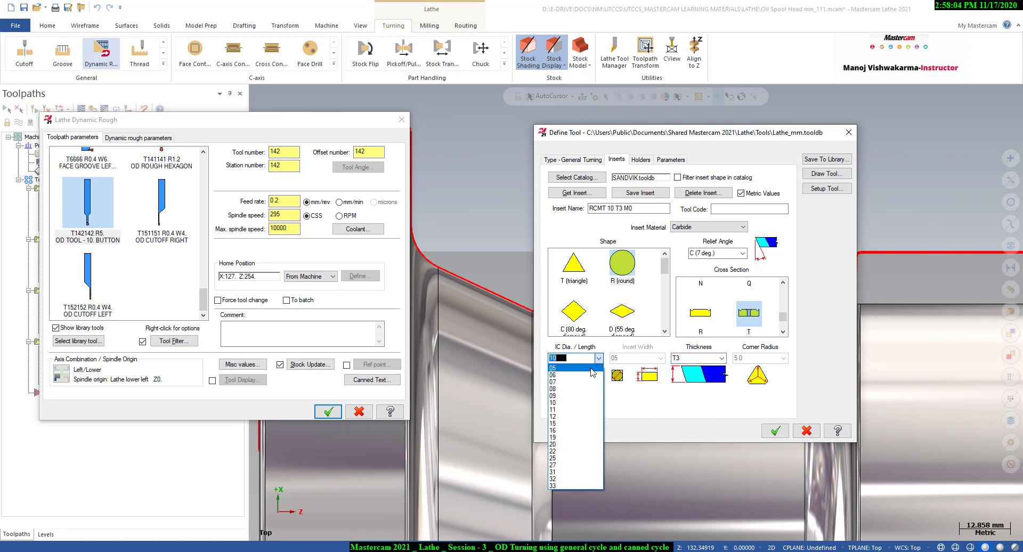
left_click(573, 367)
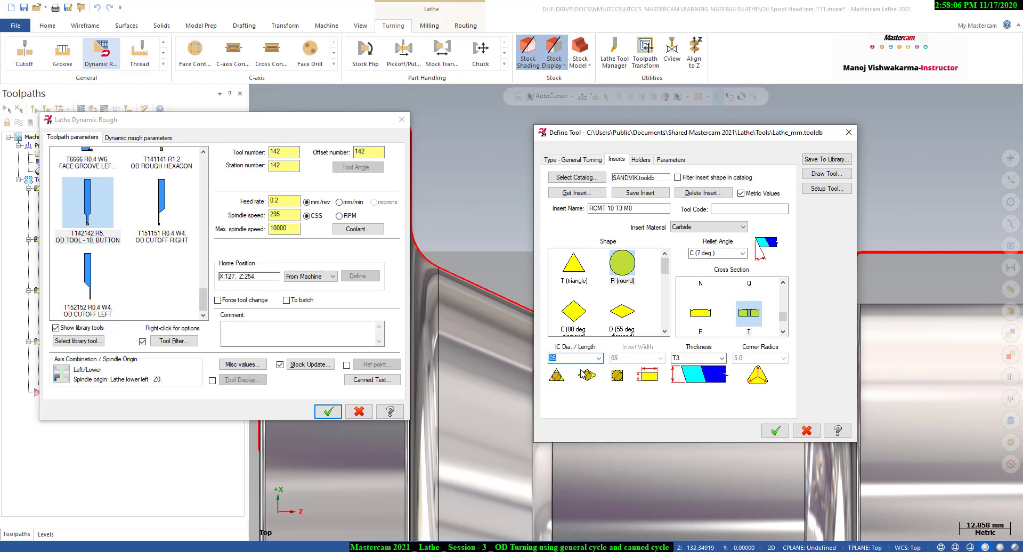
left_click(768, 431)
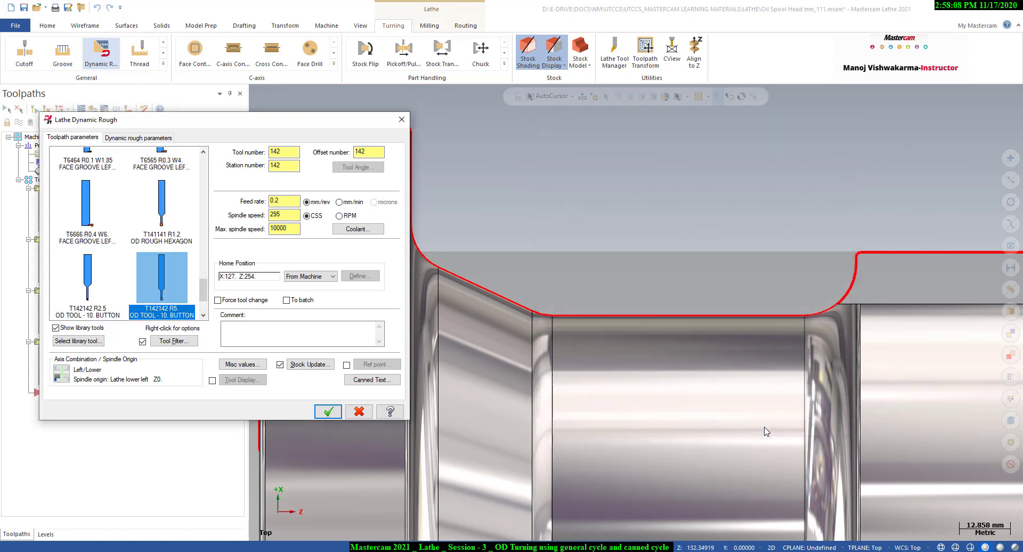
Set the tool, station and offset numbers to 3, feed rate to 0.1 mm/rev and spindle speed to 1200 RPM.
double_click(276, 151)
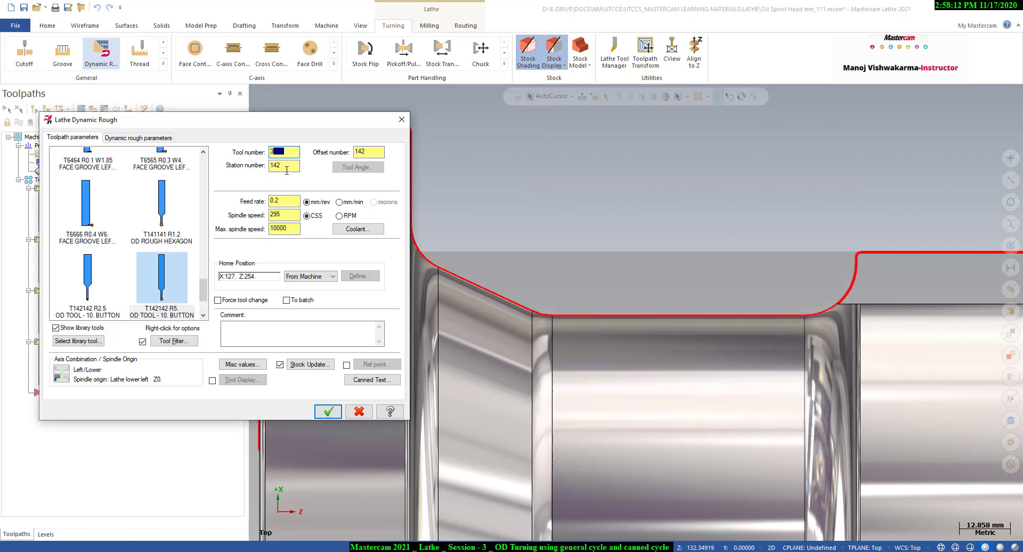
type("3")
key("Tab")
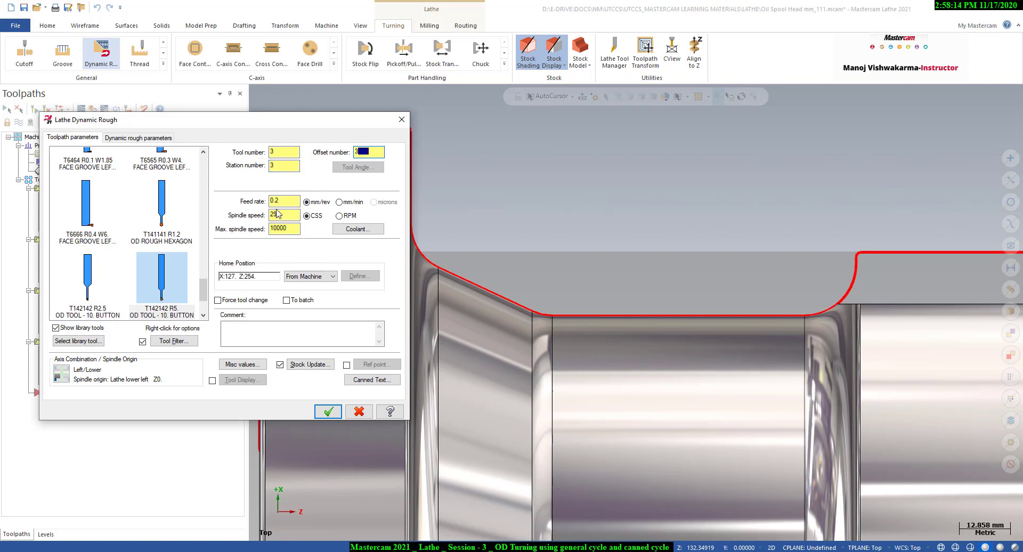
type("3")
key("Tab")
type("0.1")
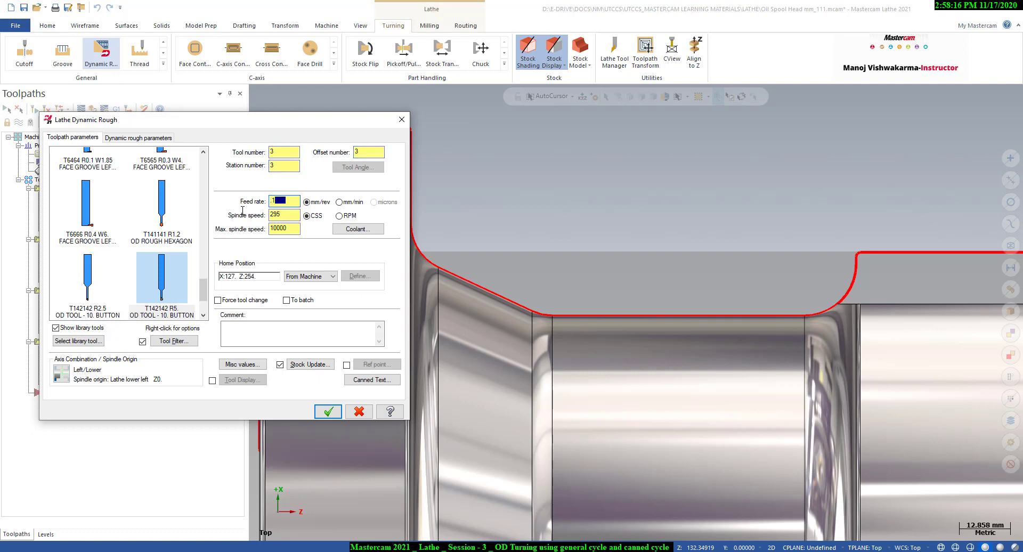
key("Tab")
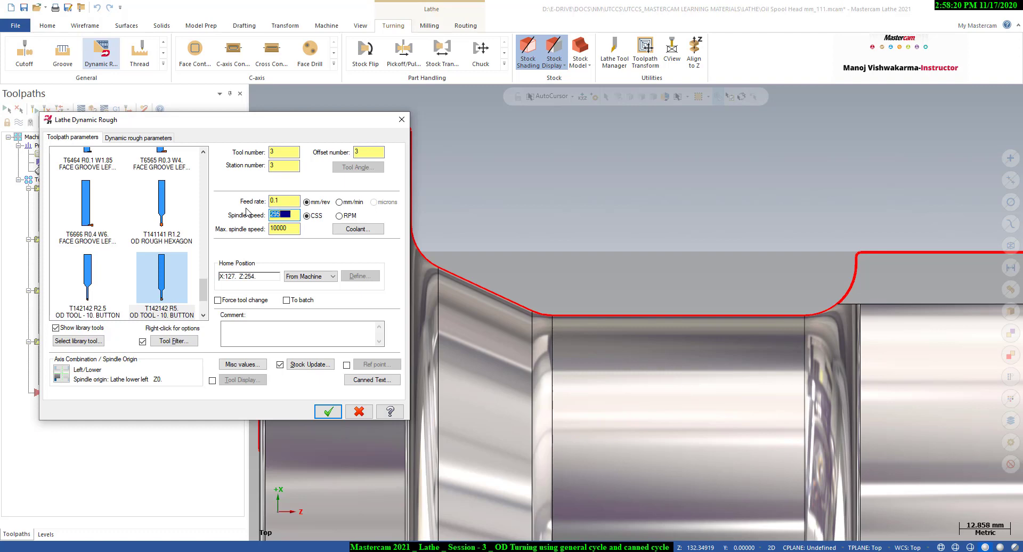
type("1200")
Set the dynamic rough stepover to 1.0 and toolpath radius to 2.5, and generate the recess toolpath.
left_click(155, 139)
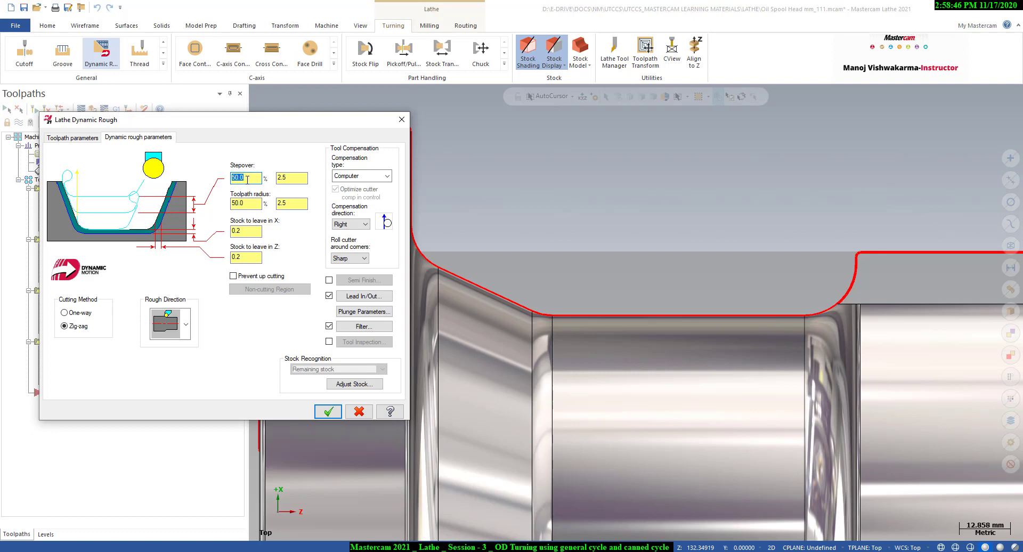
left_click(278, 177)
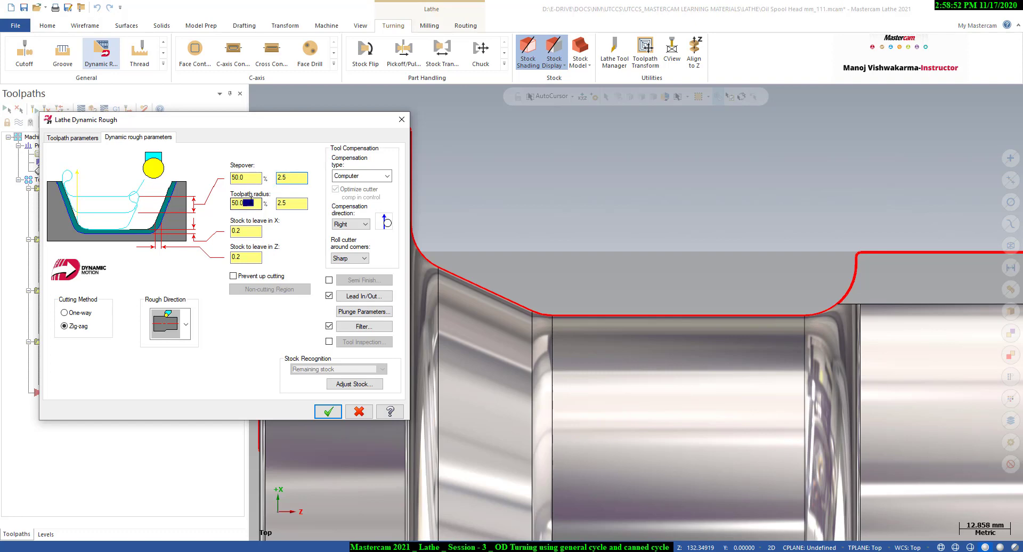
left_click(277, 206)
left_click(278, 180)
type("1")
left_click_drag(300, 207, 271, 208)
type("1")
left_click(300, 178)
left_click(290, 206)
type("2.5")
key("Tab")
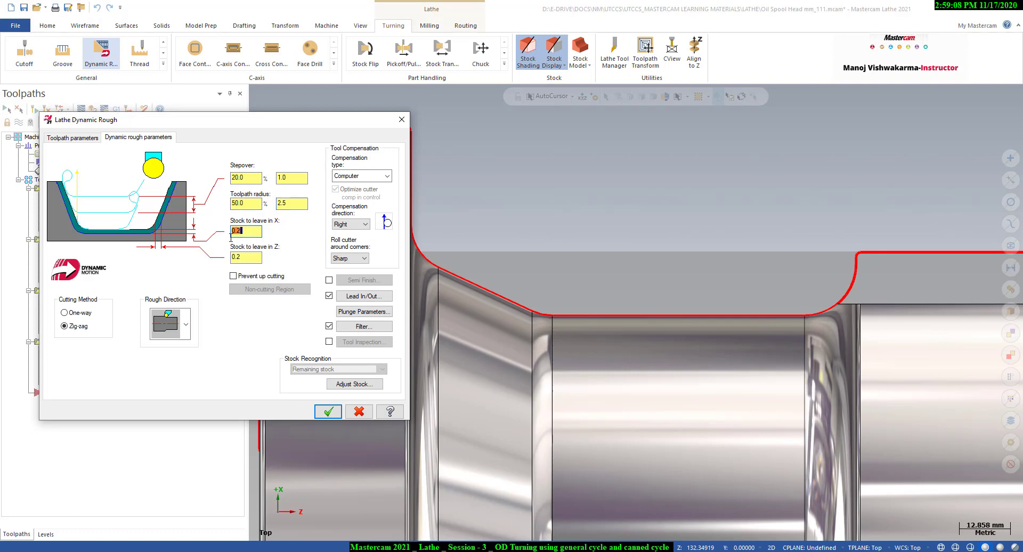
key("Tab")
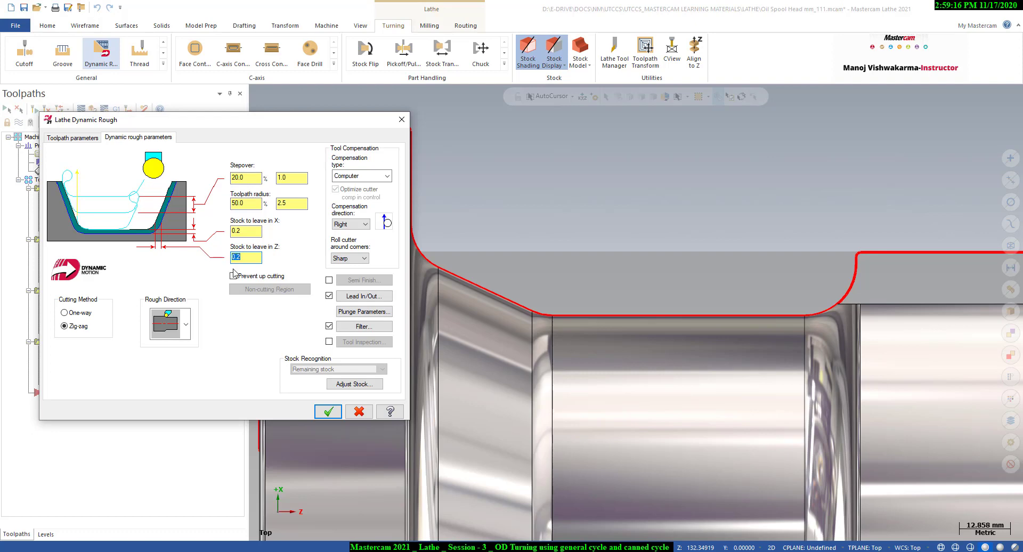
left_click(325, 411)
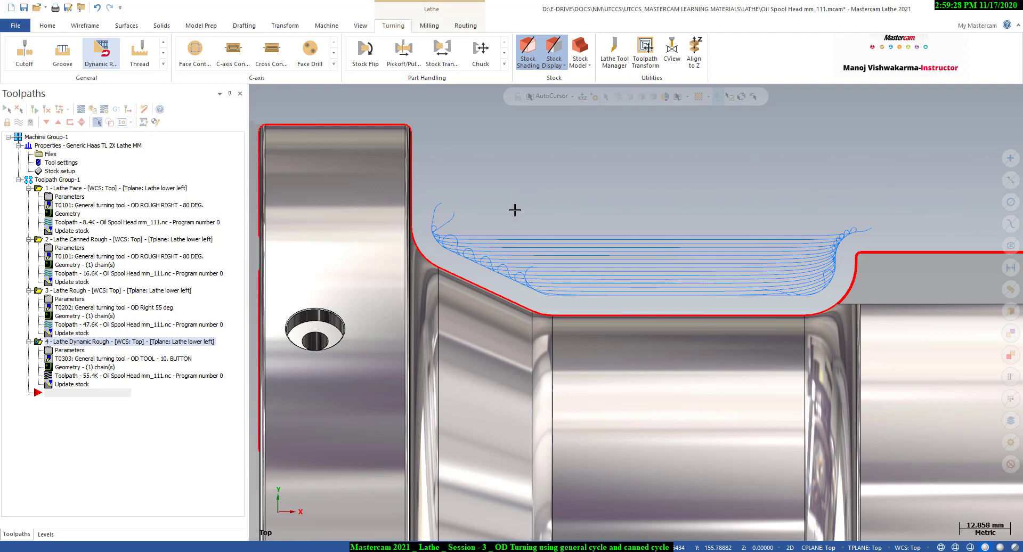
Backplot the dynamic rough toolpath to examine the button tool's motion, and close the backplot.
scroll(591, 258, "down", 2)
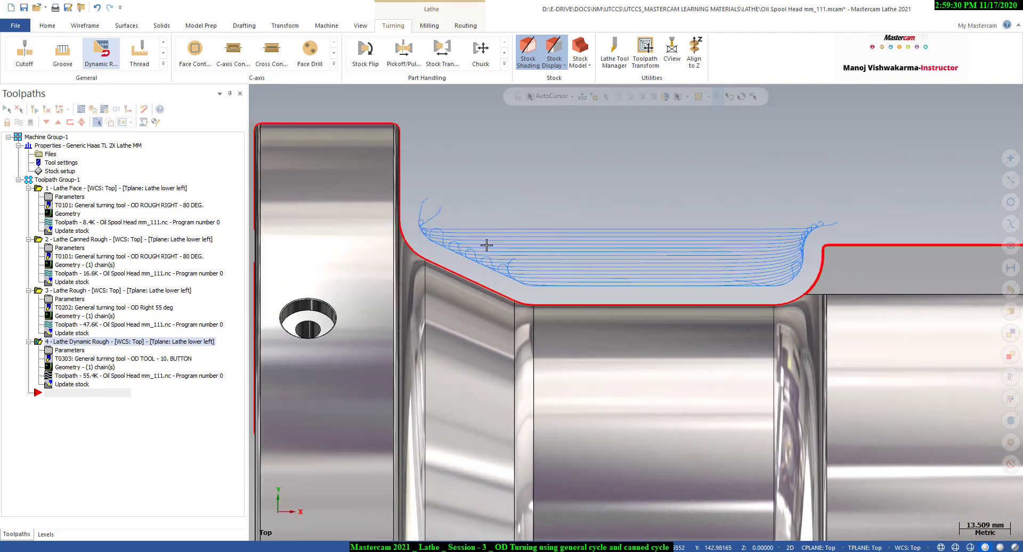
scroll(451, 227, "down", 2)
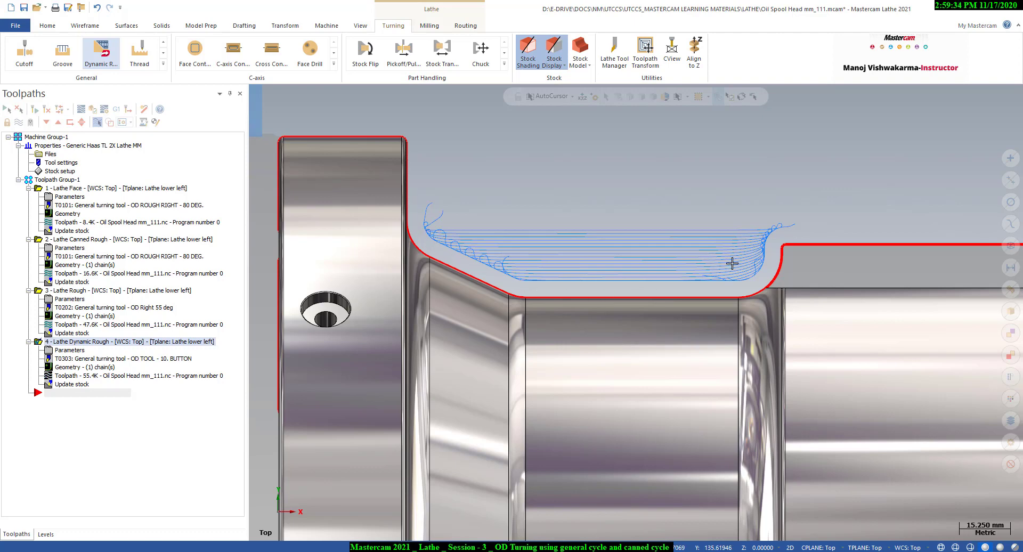
scroll(471, 273, "down", 1)
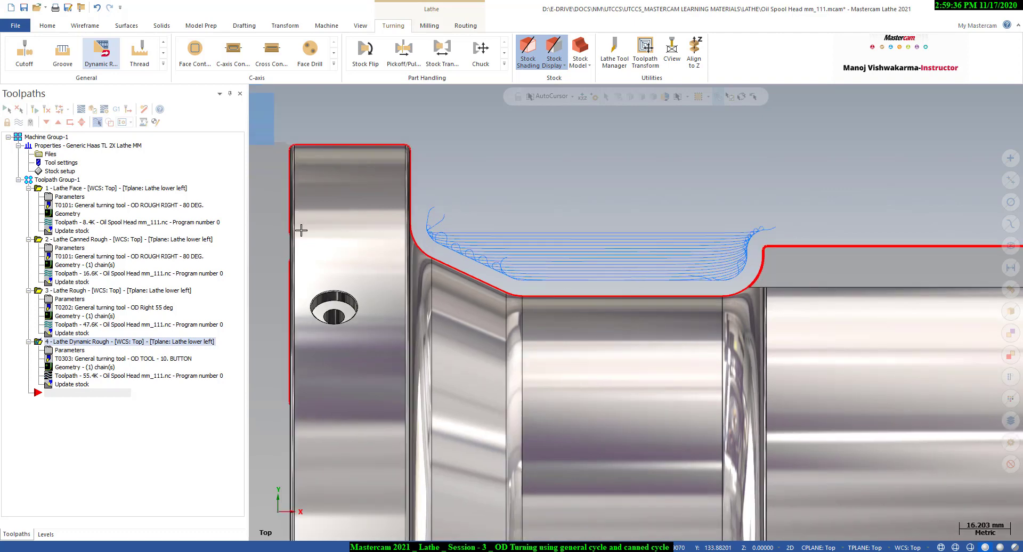
left_click(80, 109)
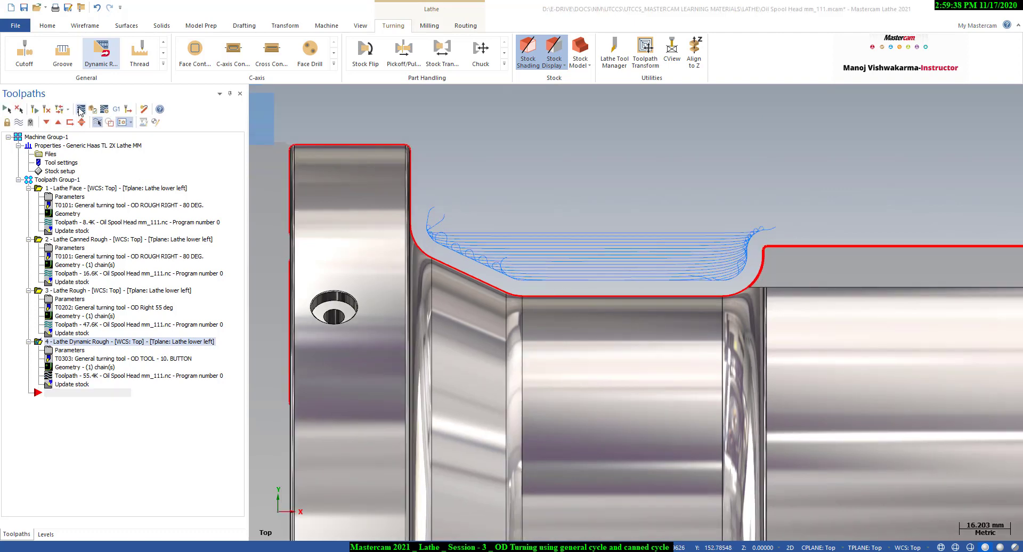
left_click(254, 93)
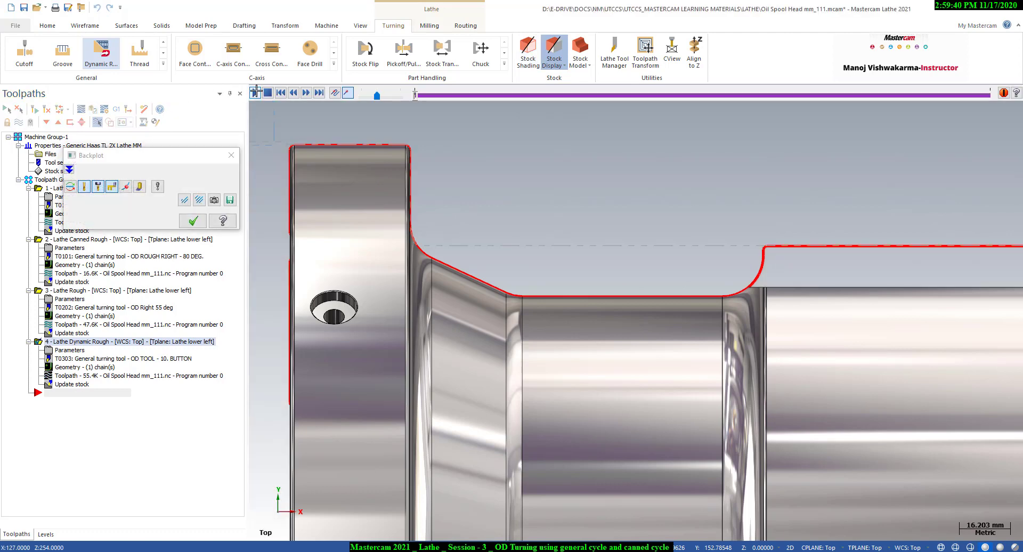
scroll(454, 320, "down", 3)
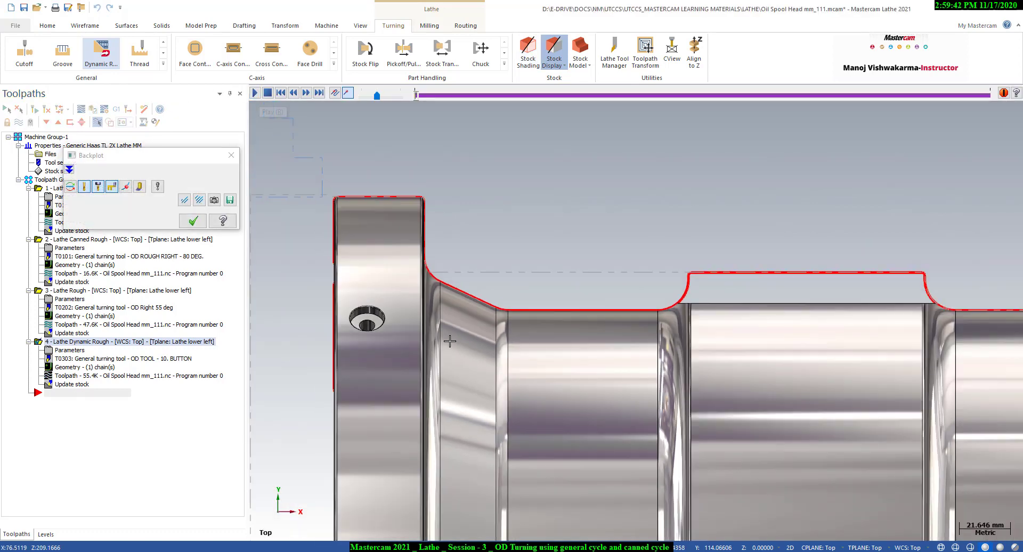
scroll(457, 315, "down", 1)
scroll(453, 309, "down", 1)
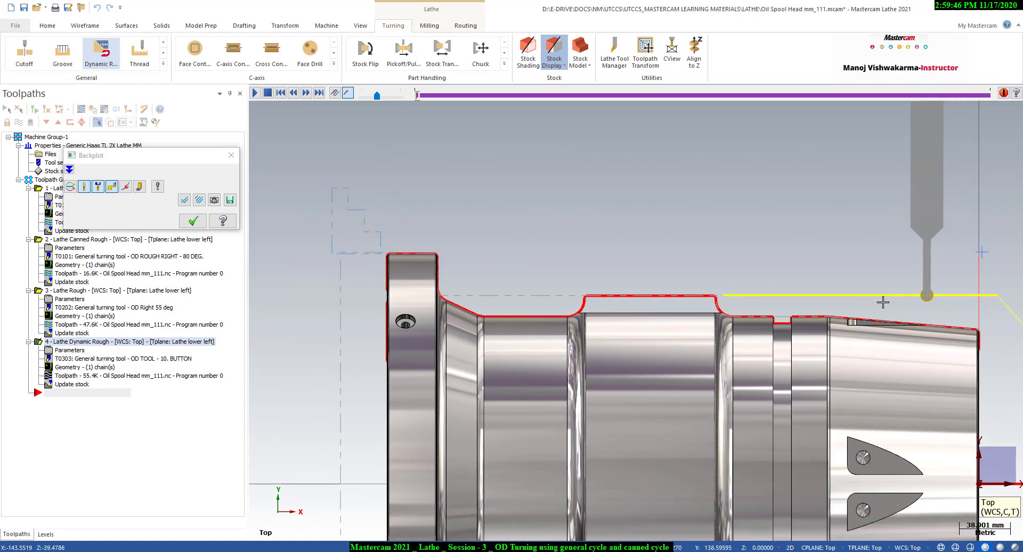
left_click(228, 155)
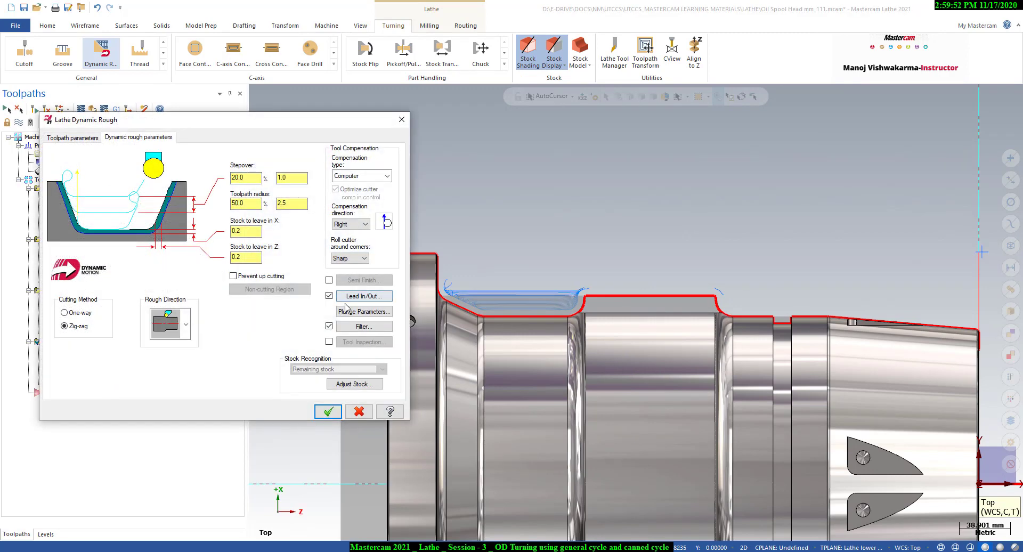
Give the dynamic rough operation a user-defined home position at about X-192.946, Z66.037, picked beyond the part's front end, and regenerate the toolpath.
left_click(96, 140)
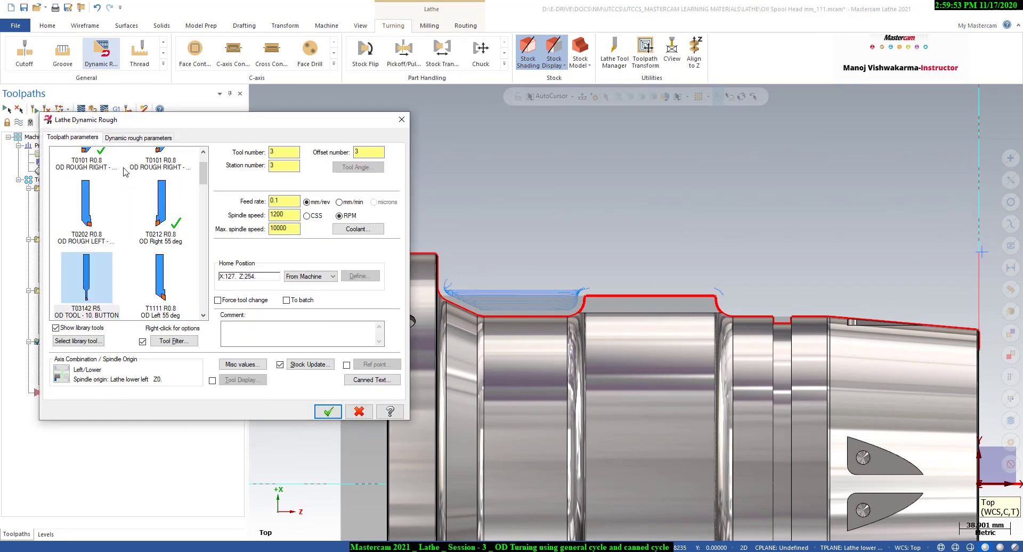
left_click(301, 276)
left_click(326, 291)
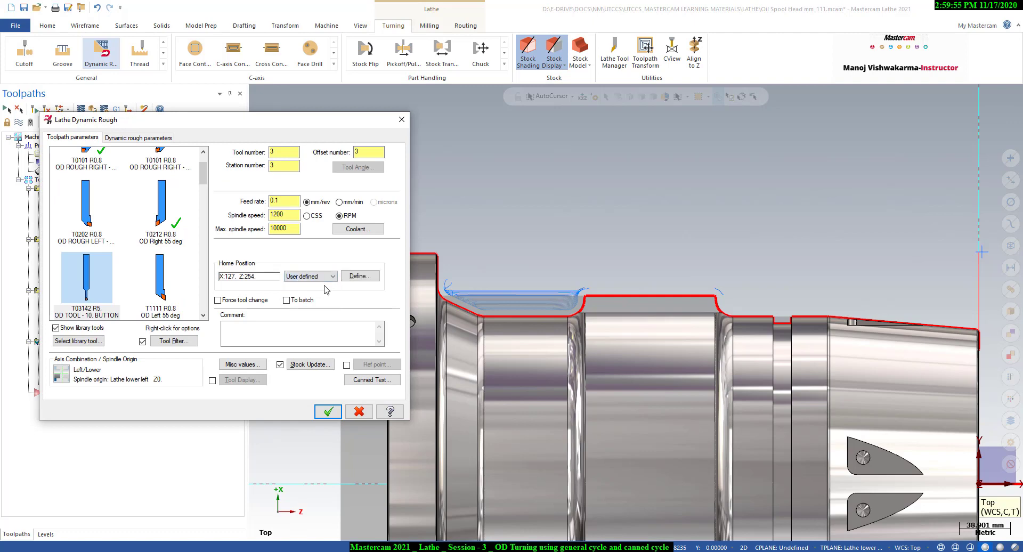
left_click(361, 276)
left_click(127, 132)
scroll(394, 231, "down", 2)
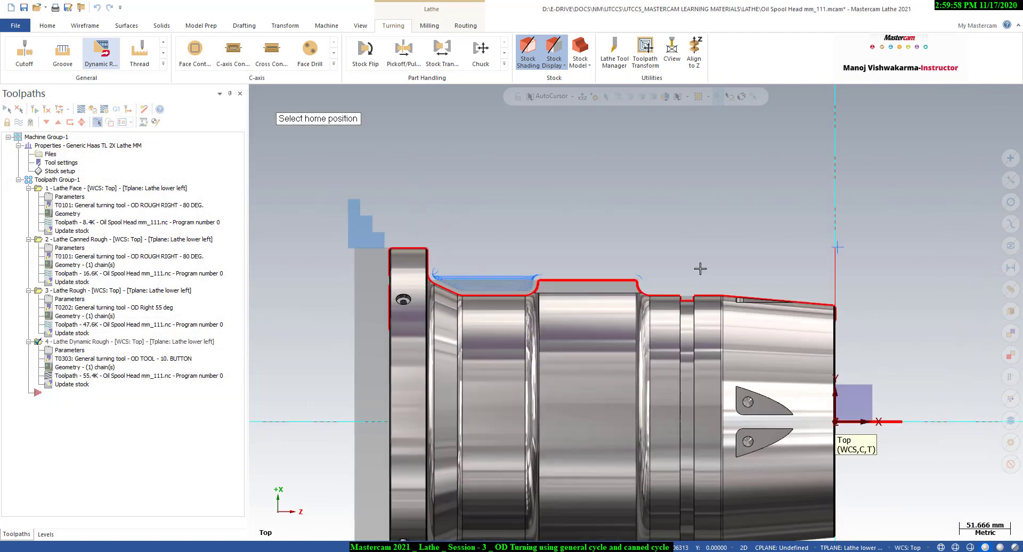
left_click(901, 231)
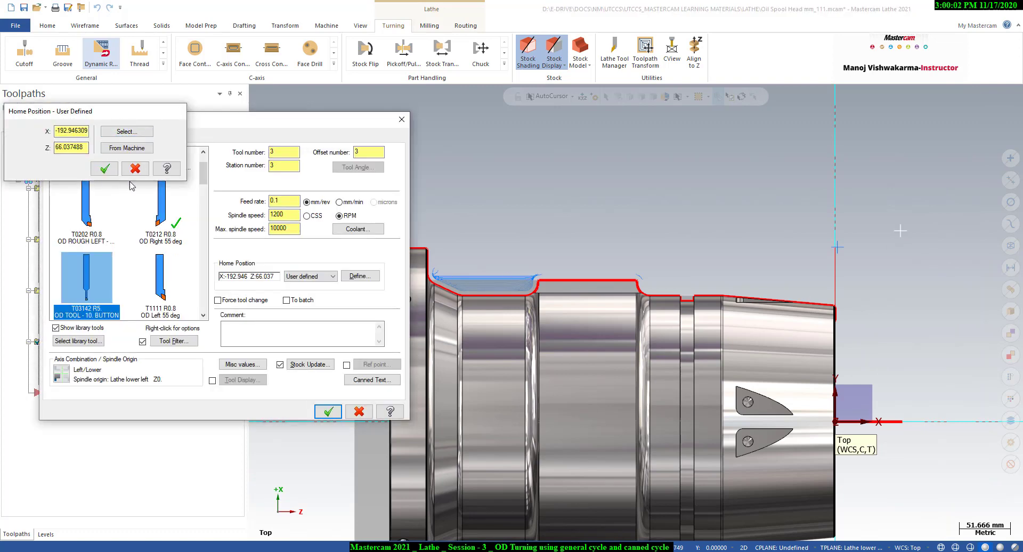
key("Return")
left_click(327, 412)
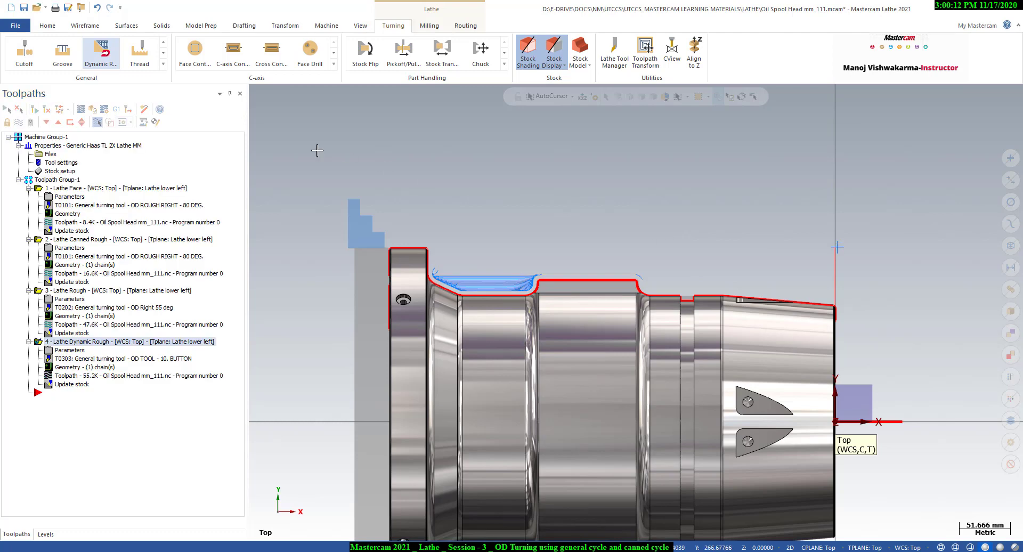
Backplot the dynamic rough toolpath at close range to examine the button tool's passes in the recess, and close the backplot.
left_click(81, 109)
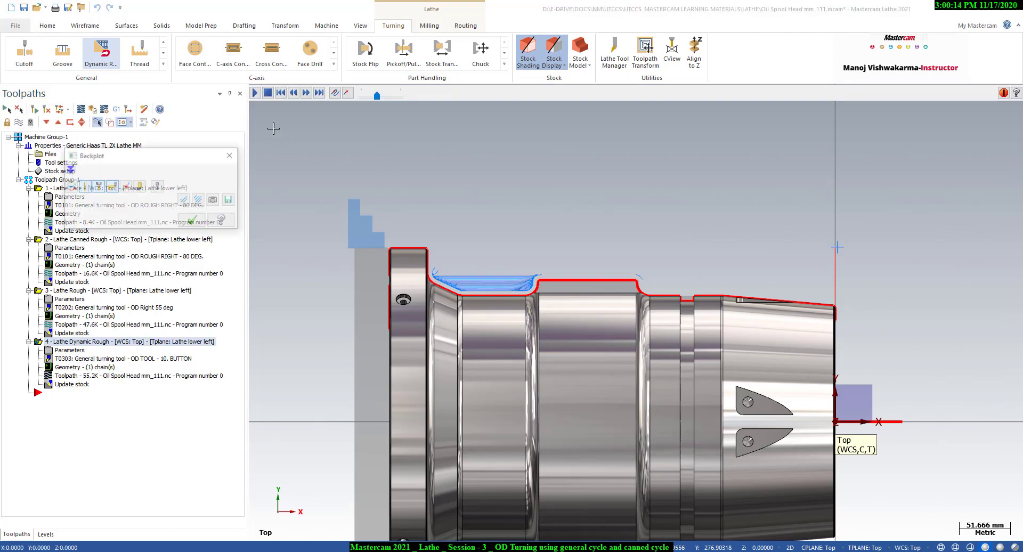
left_click(257, 92)
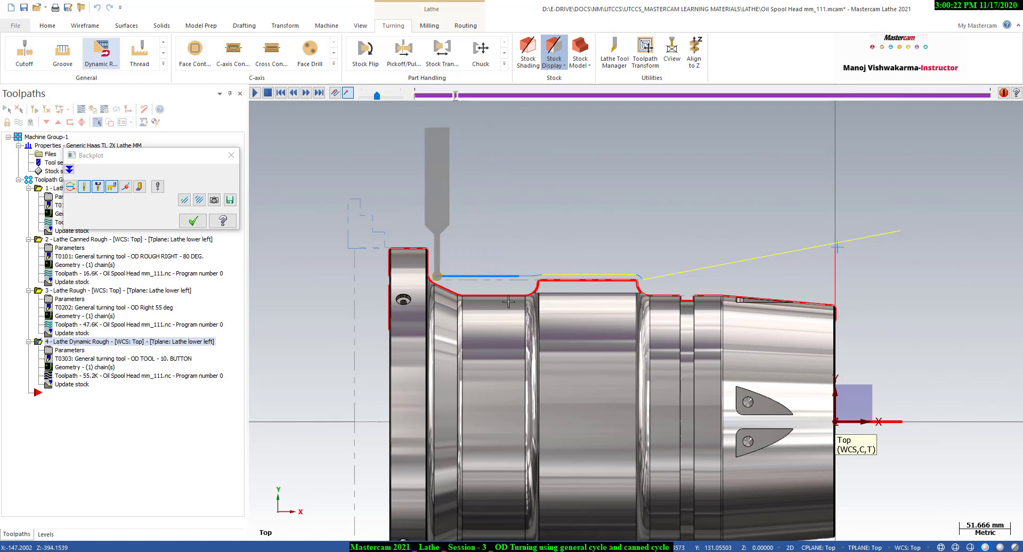
scroll(492, 296, "up", 3)
scroll(483, 292, "up", 1)
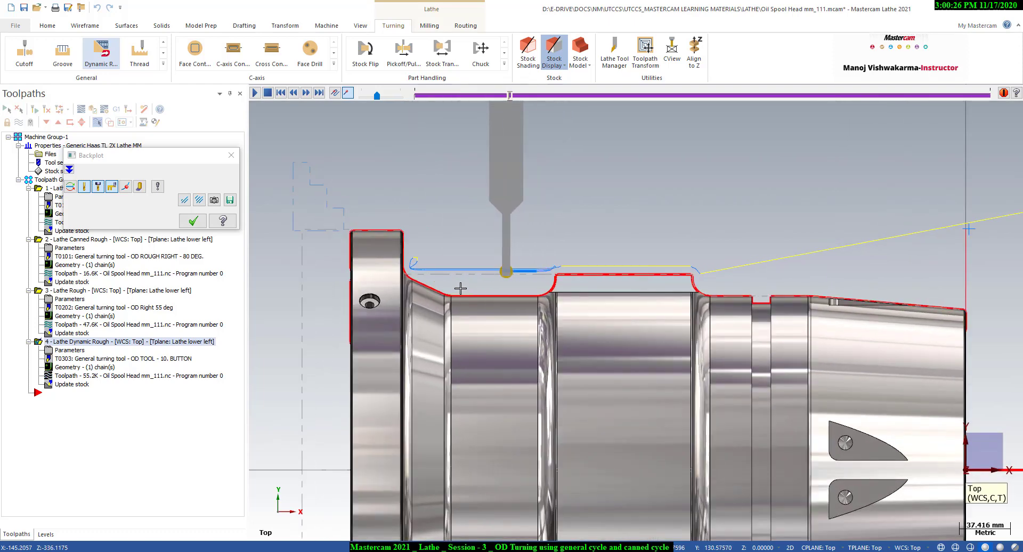
scroll(429, 287, "up", 3)
scroll(429, 286, "up", 2)
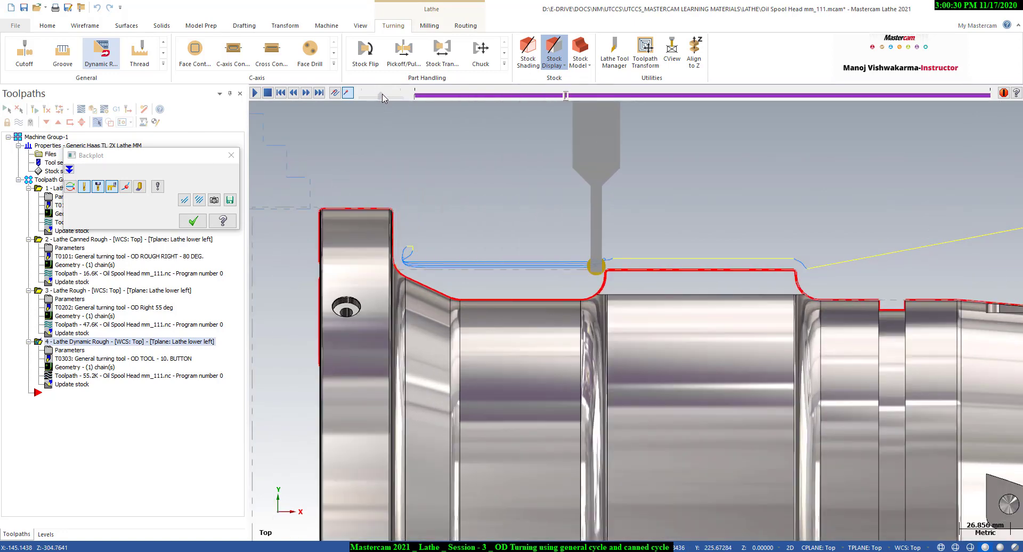
left_click_drag(382, 94, 384, 95)
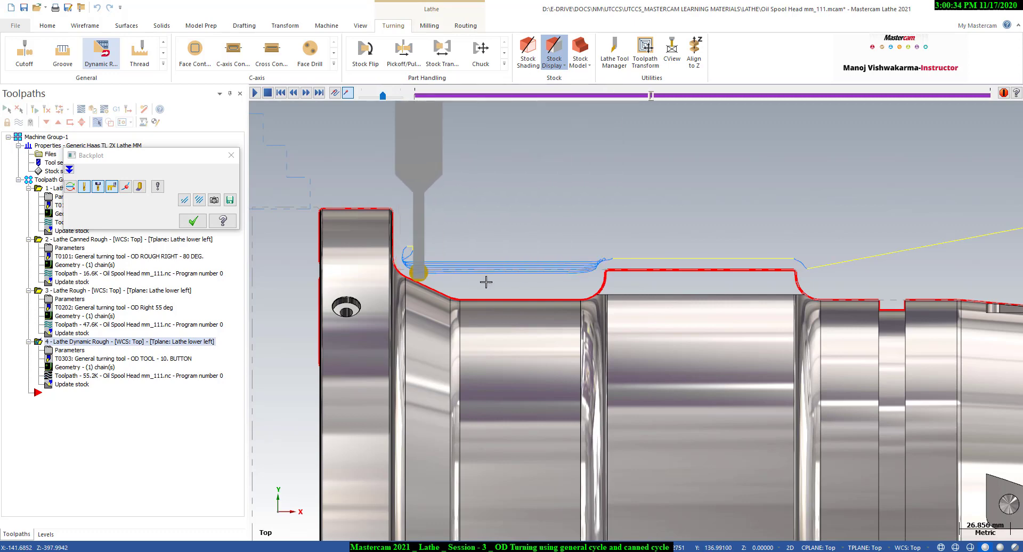
scroll(485, 282, "up", 1)
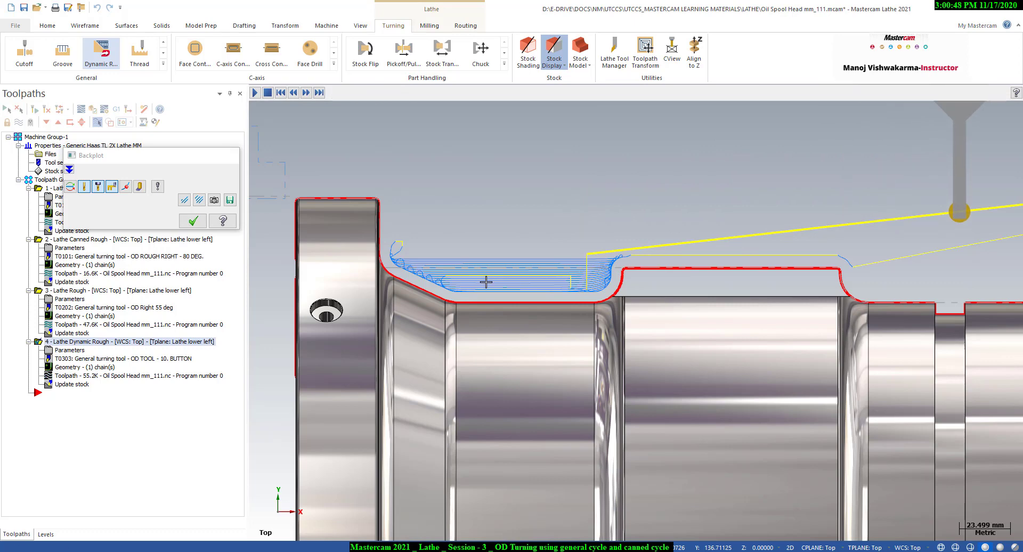
key("Escape")
left_click(99, 369)
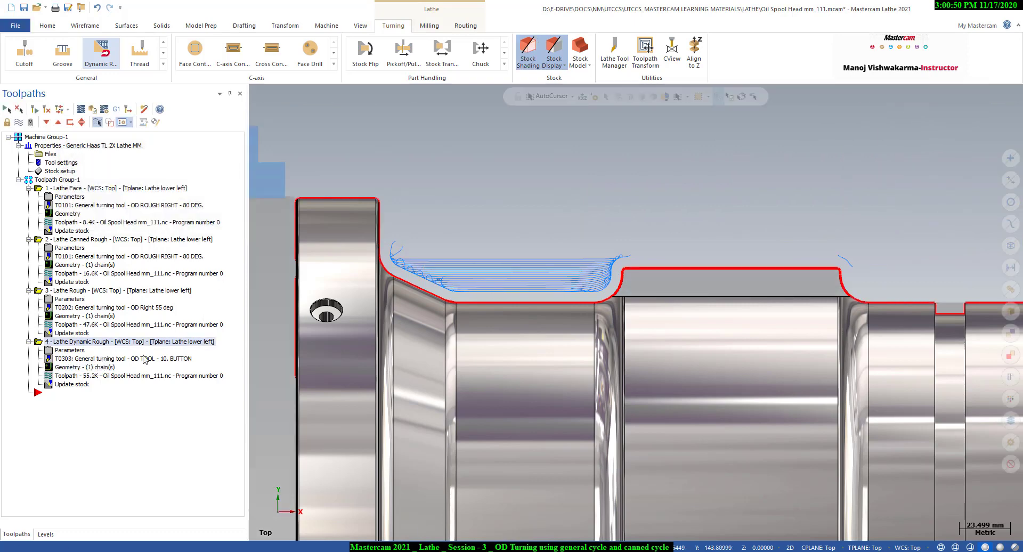
key("Escape")
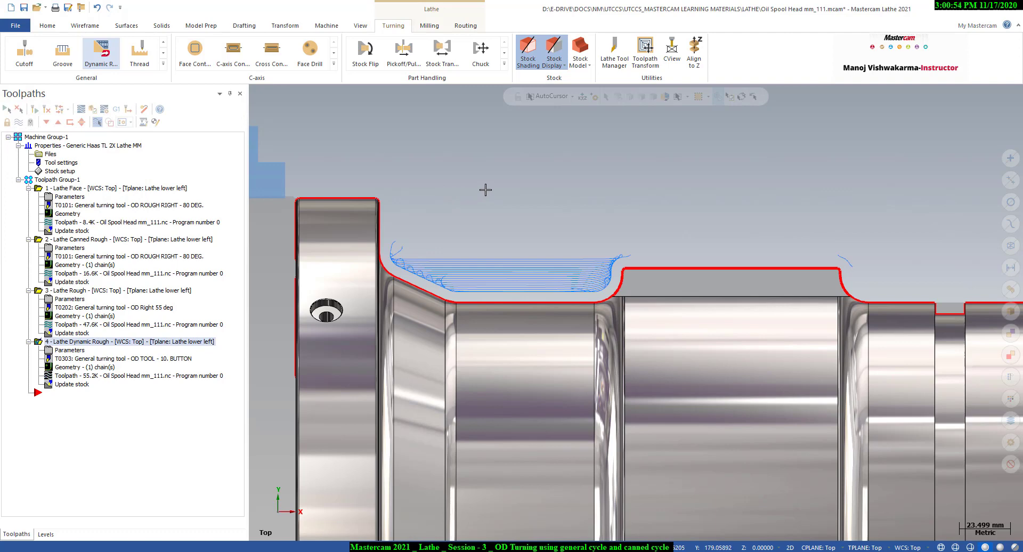
Hide the dynamic rough operation's toolpath display so that only the part and its profile are shown.
scroll(485, 190, "down", 3)
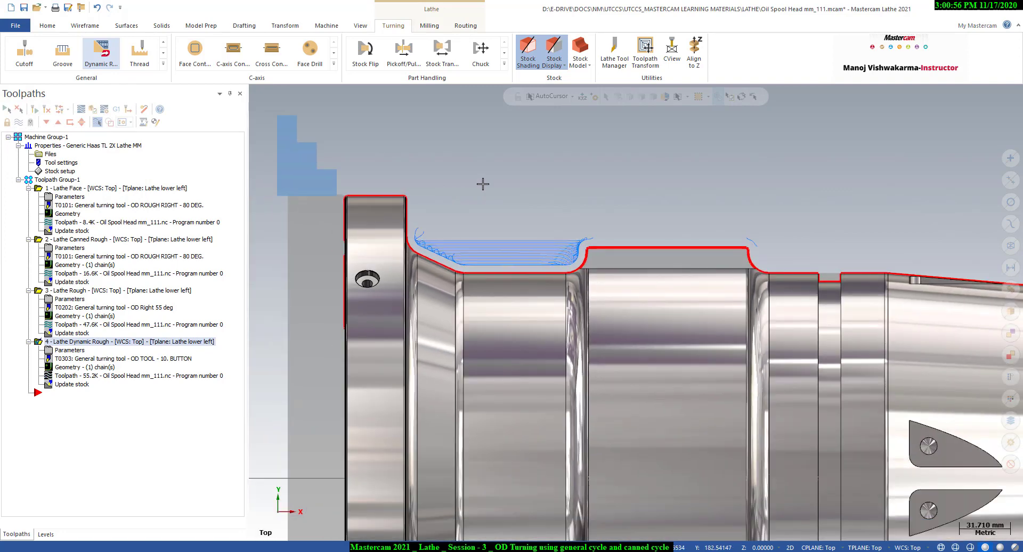
scroll(453, 189, "down", 3)
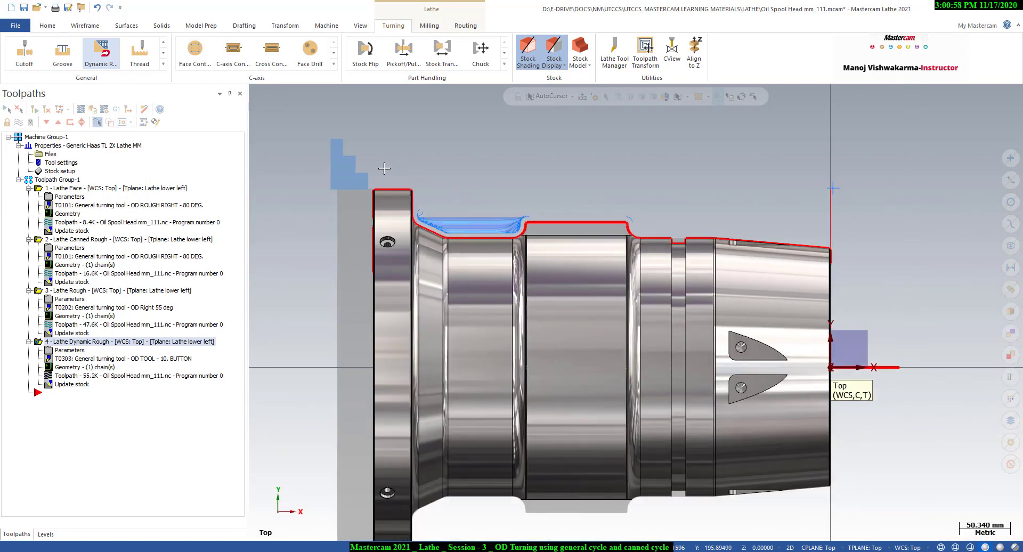
scroll(486, 174, "up", 1)
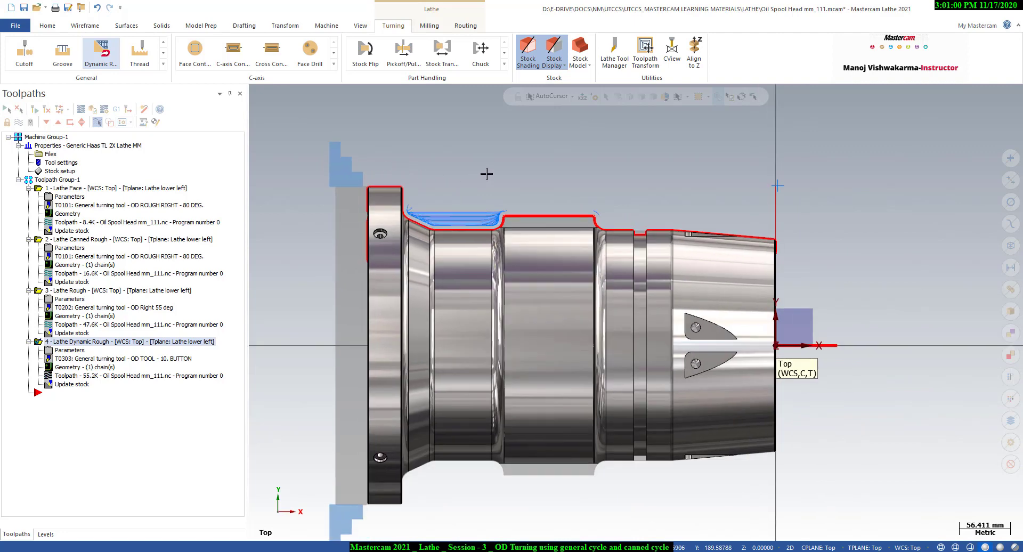
left_click(18, 122)
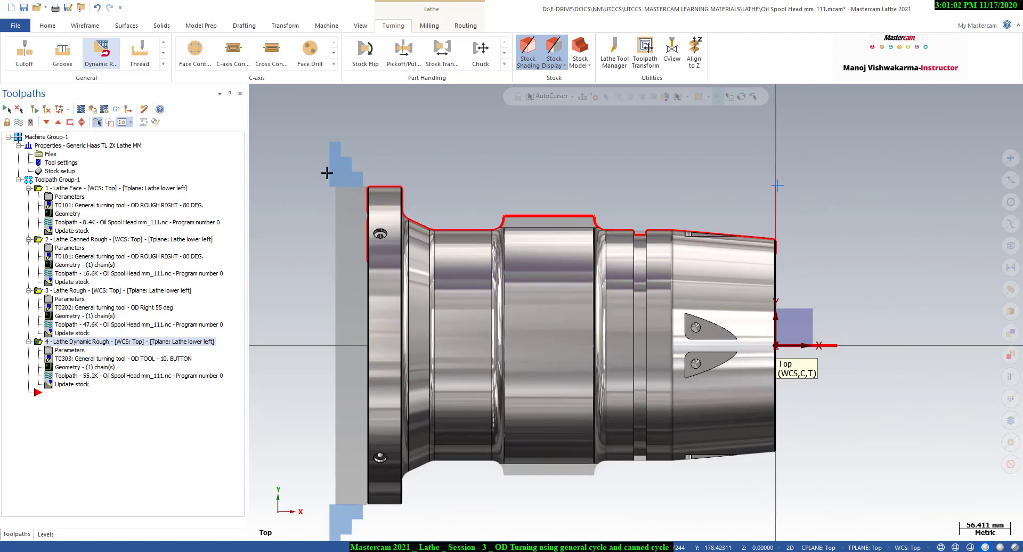
Create a canned rough toolpath and start its partial chain at the front face beside the end chamfer.
left_click(163, 64)
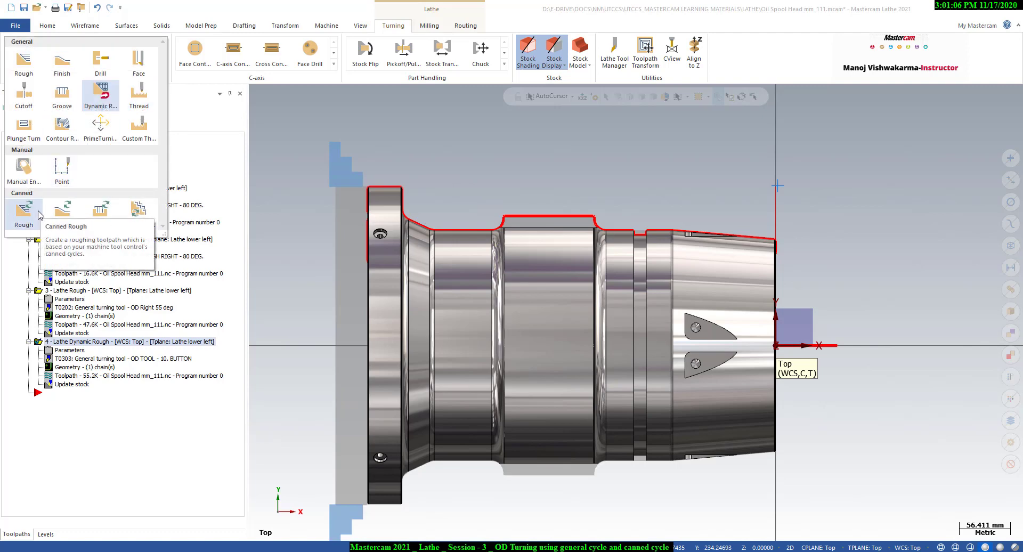
left_click(34, 217)
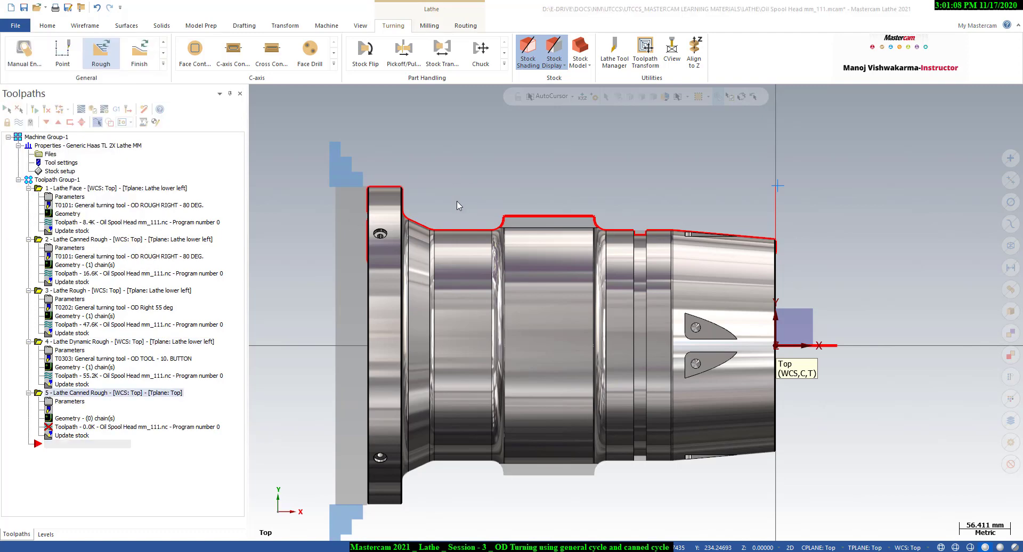
scroll(747, 234, "up", 5)
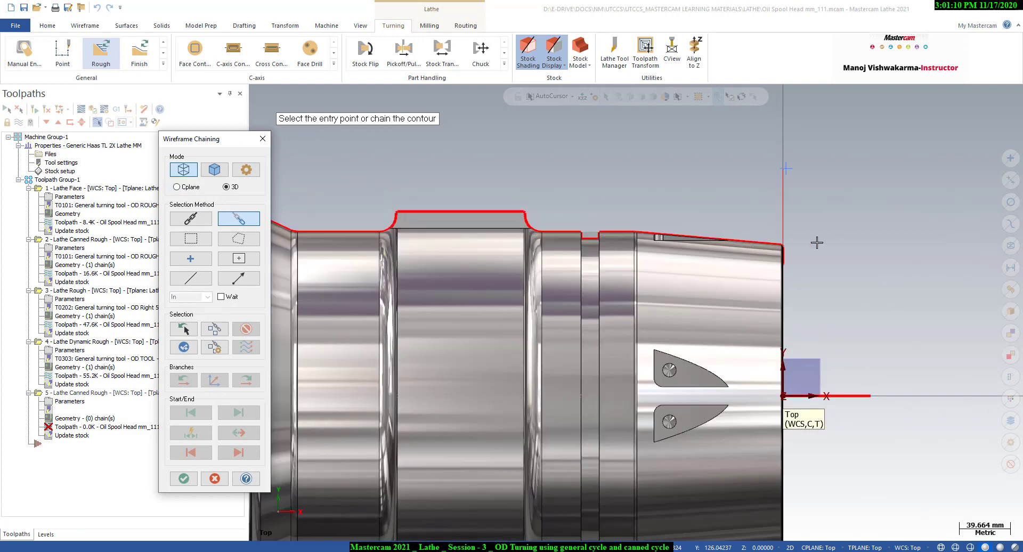
scroll(681, 271, "up", 10)
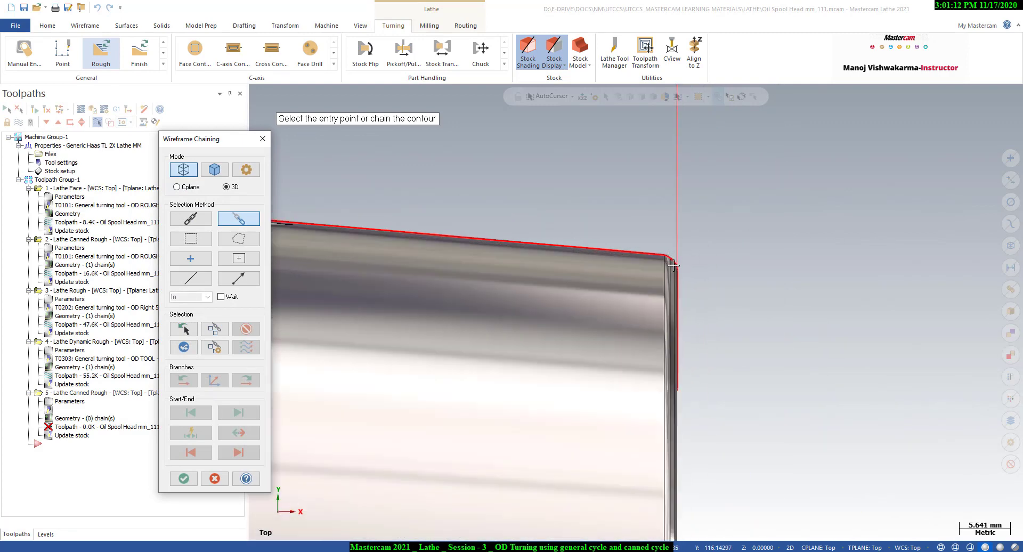
left_click(681, 271)
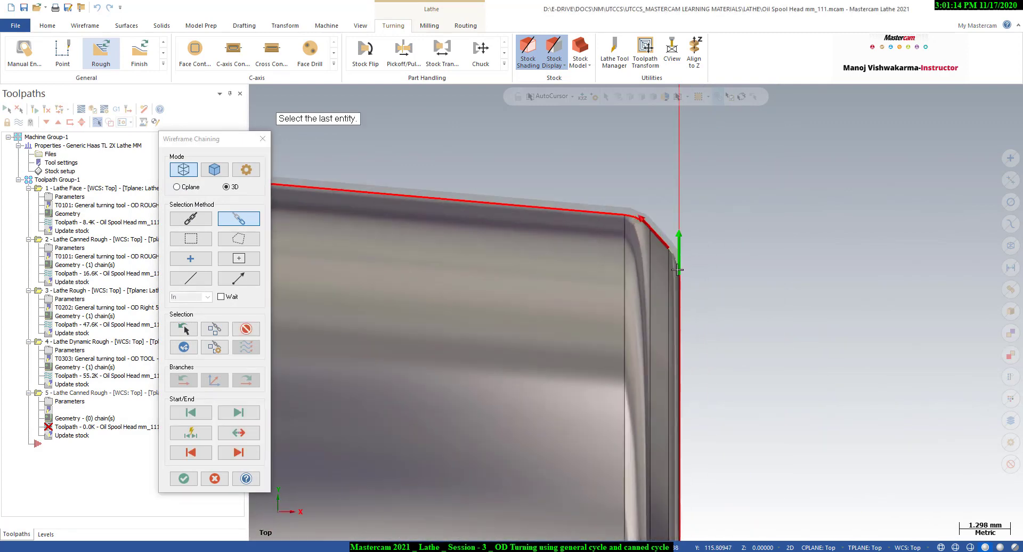
End the partial chain on the flange's outer diameter line and accept the contour.
scroll(810, 297, "down", 2)
scroll(849, 298, "down", 8)
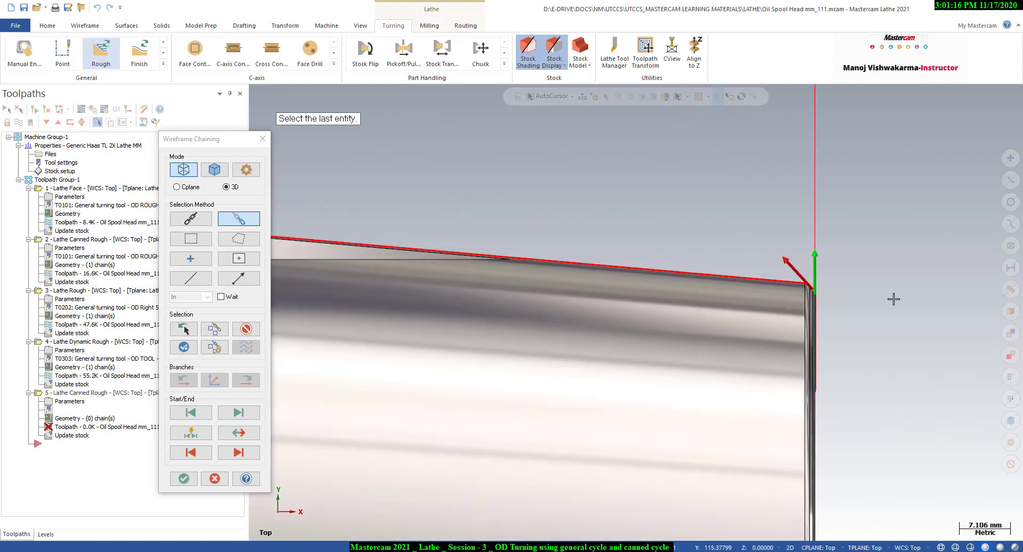
scroll(912, 300, "down", 3)
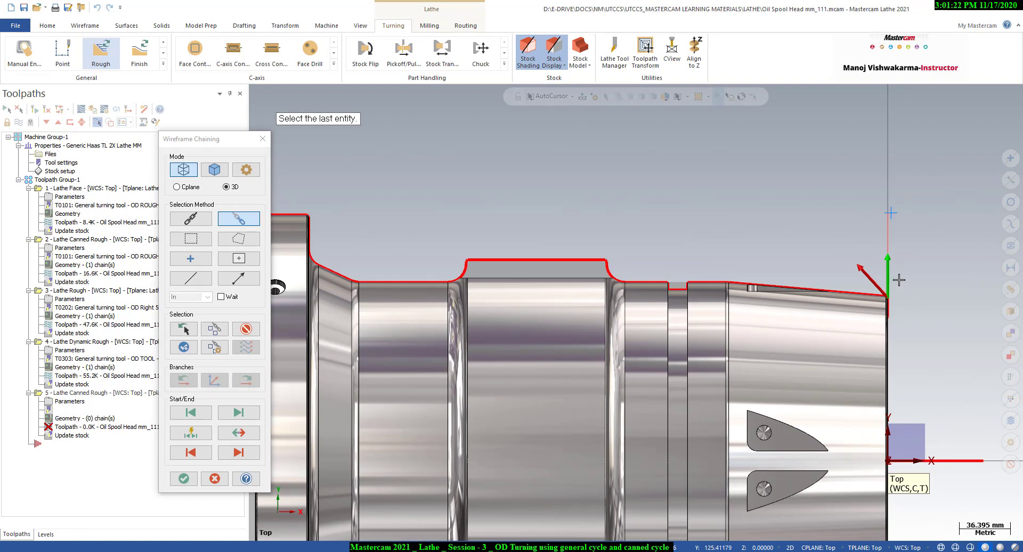
scroll(899, 280, "down", 2)
scroll(478, 230, "up", 5)
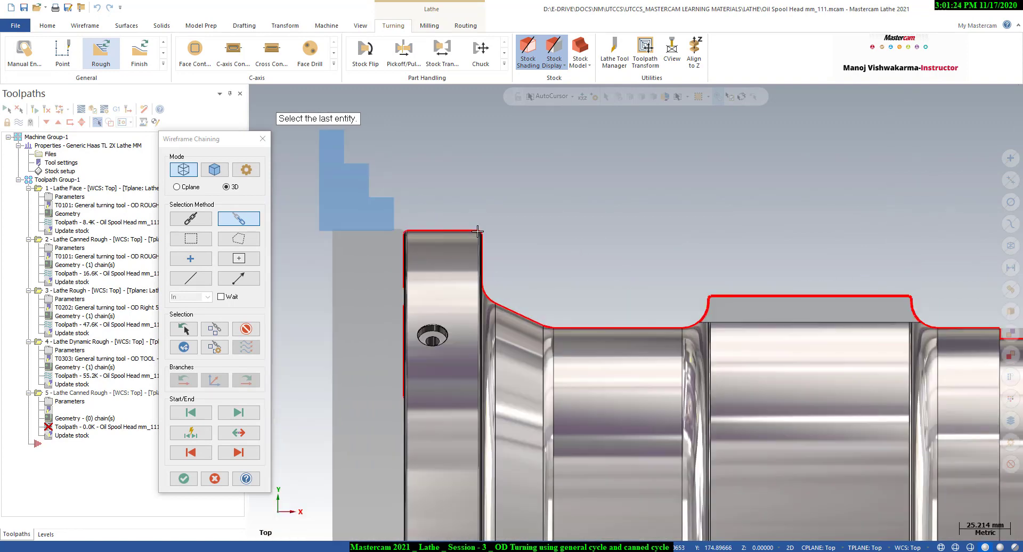
scroll(442, 230, "up", 6)
left_click(320, 232)
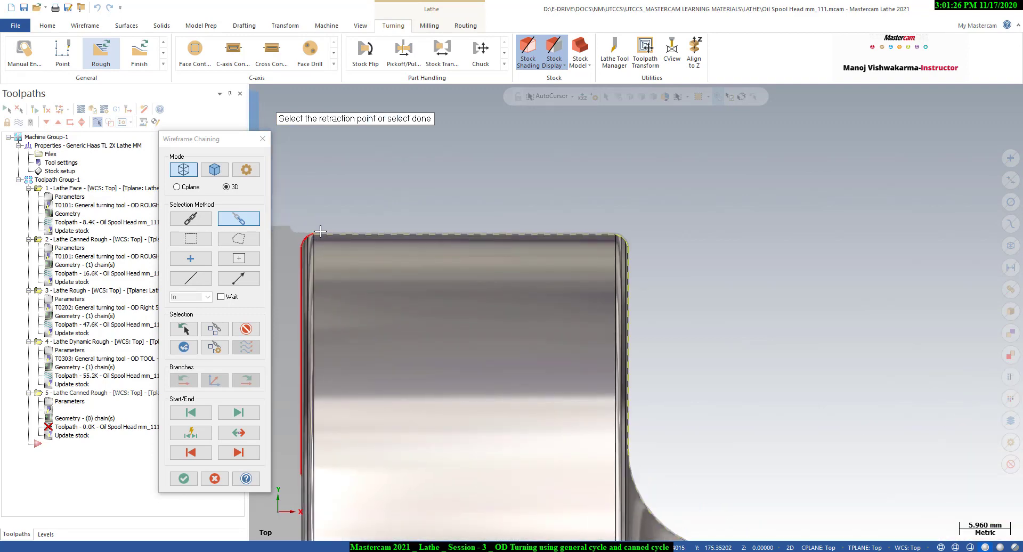
scroll(473, 186, "down", 1)
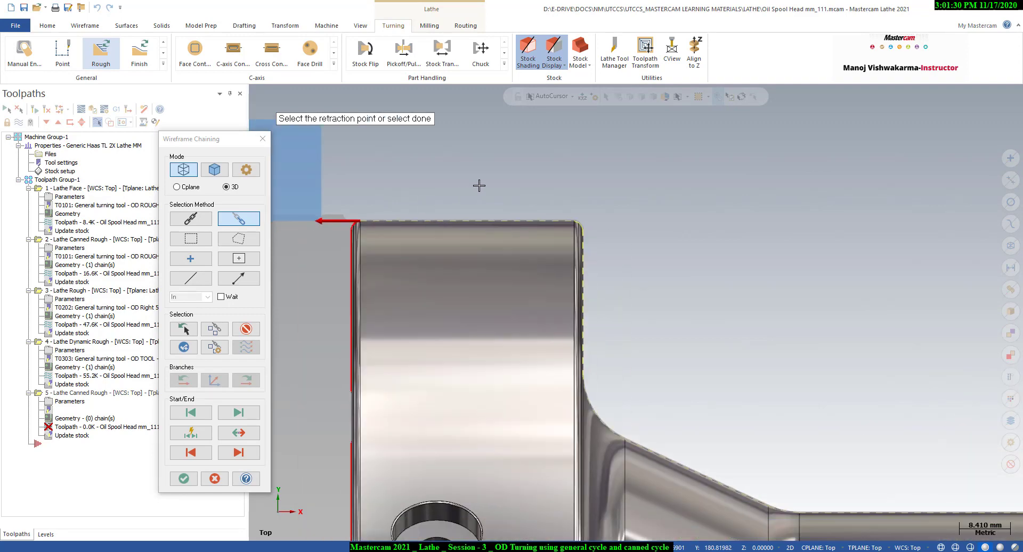
scroll(695, 219, "down", 2)
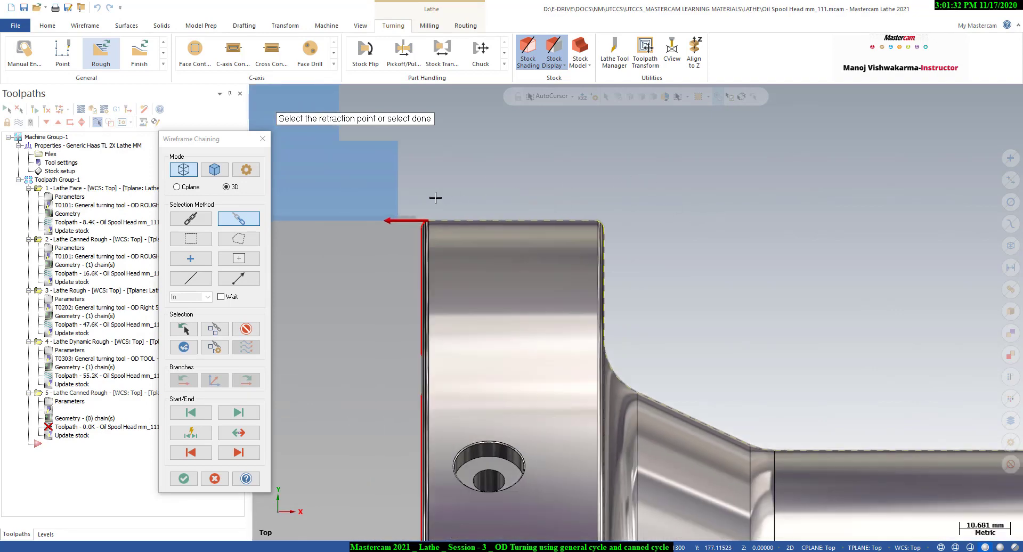
left_click(184, 478)
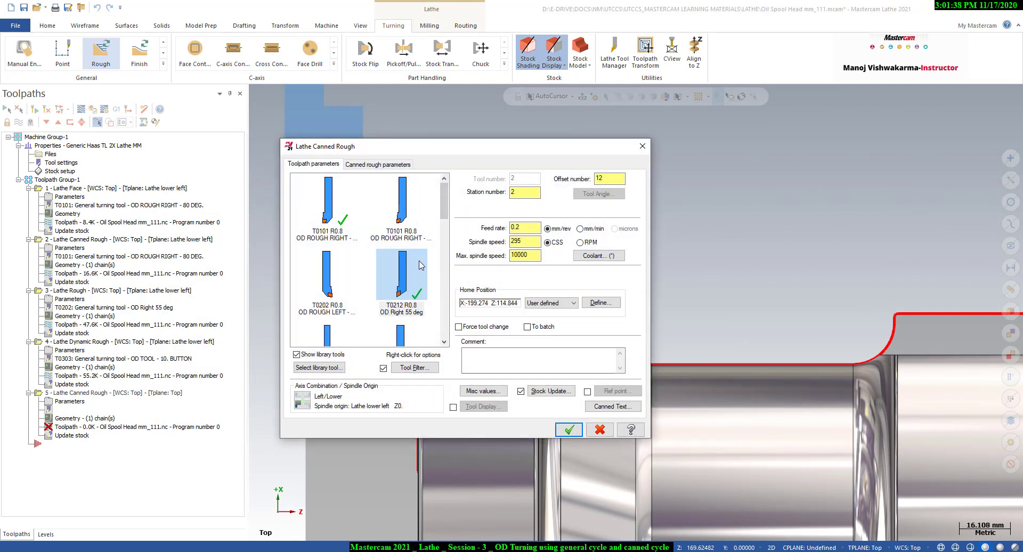
Choose the T0212 OD Right 55 deg tool and set the spindle speed to 200 CSS with a maximum of 1000.
left_click_drag(447, 214, 446, 215)
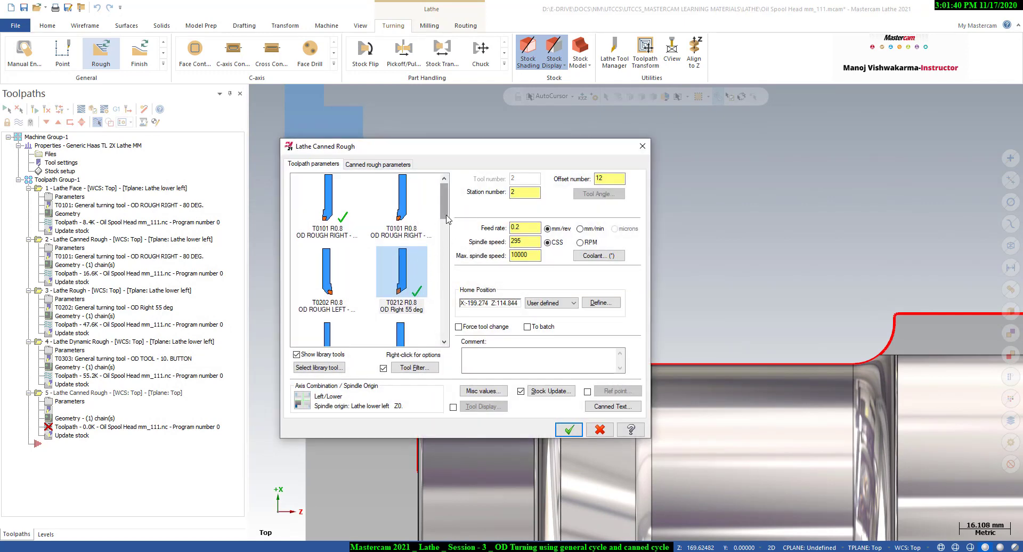
left_click(424, 290)
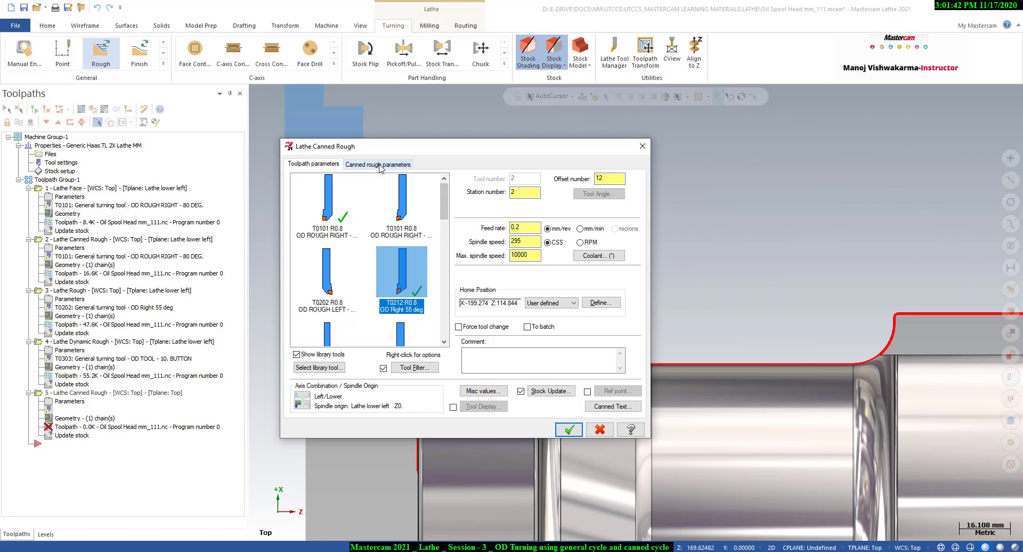
double_click(516, 193)
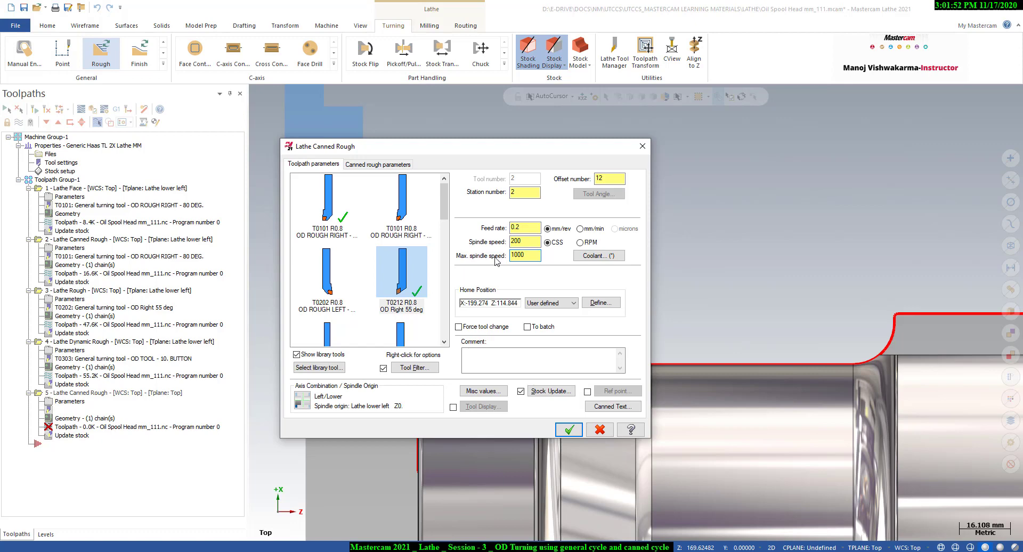
Set the canned rough's depth of cut to 0.8, stock to leave to 0.2 in X and 0.1 in Z, and generate the toolpath.
left_click(392, 165)
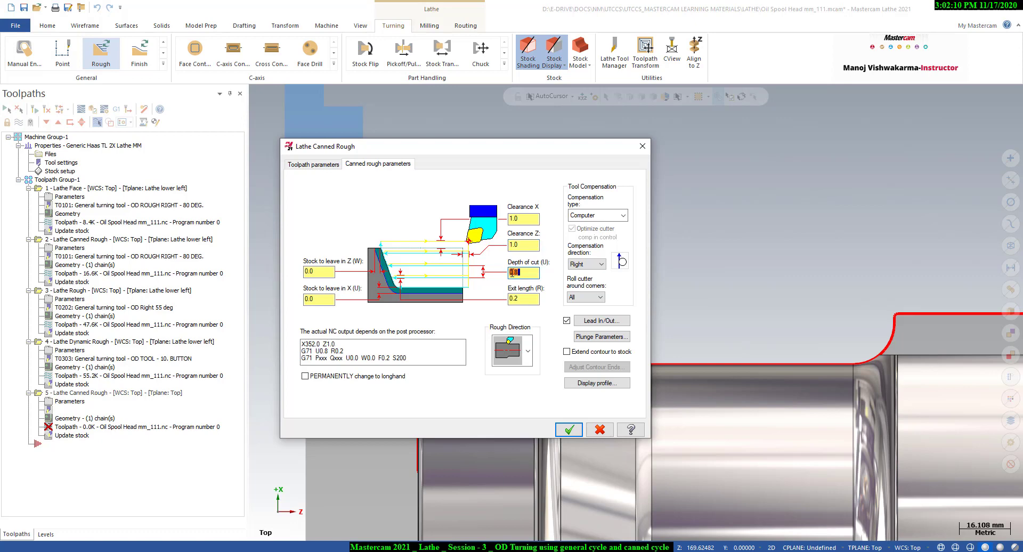
left_click_drag(524, 298, 508, 302)
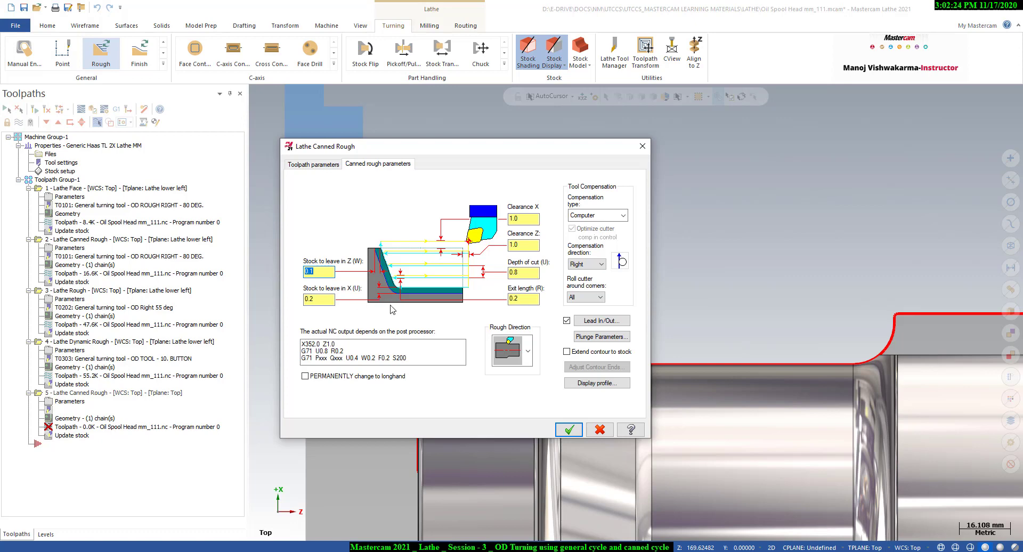
left_click(531, 357)
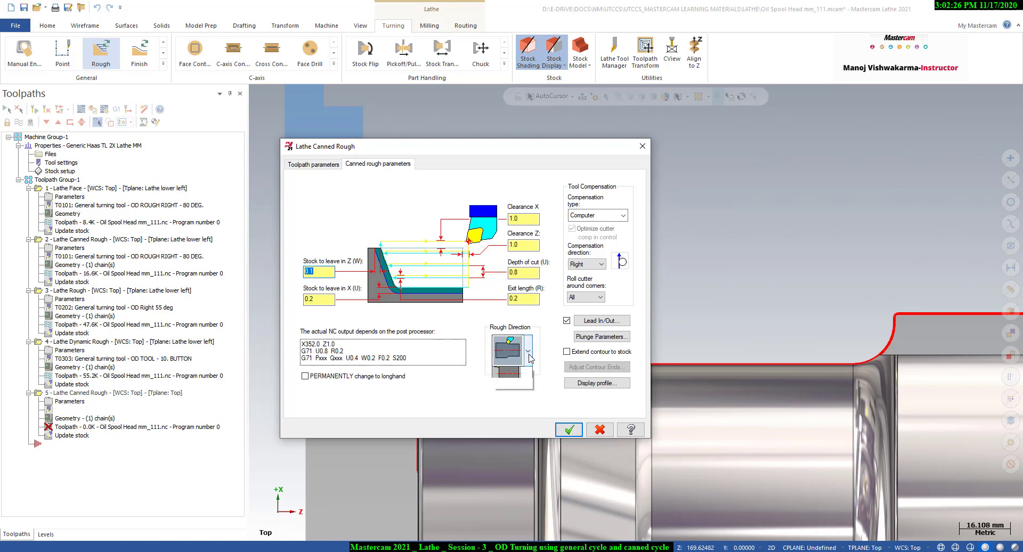
left_click(543, 388)
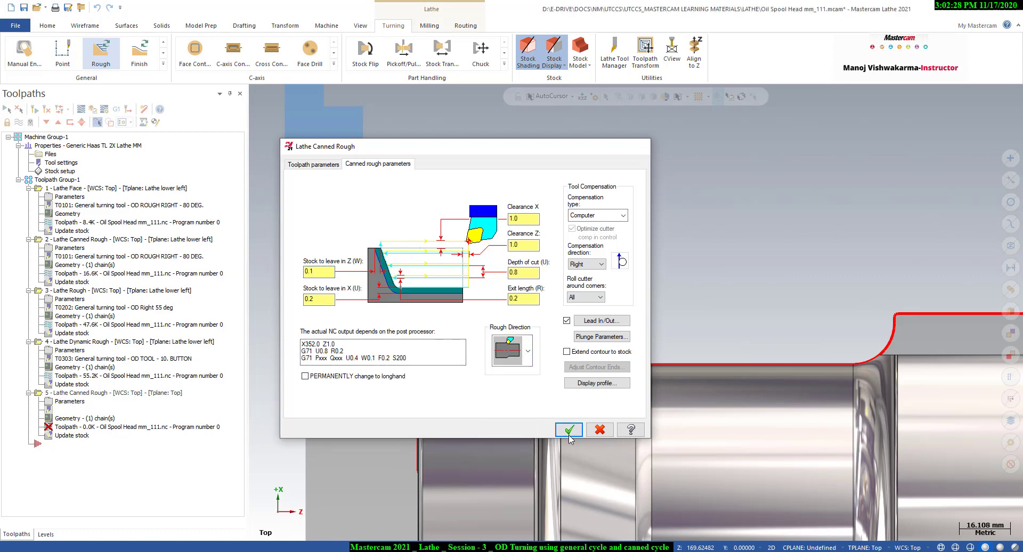
left_click(569, 429)
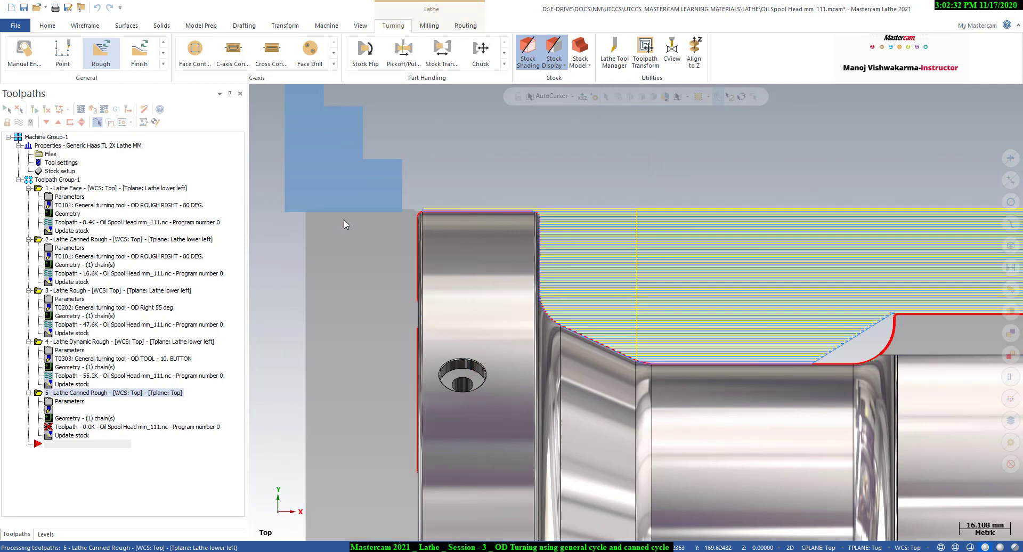
Backplot the new canned rough operation and examine how the 55-degree tool cuts beside the flange and central shoulder.
scroll(312, 206, "down", 3)
scroll(283, 201, "down", 3)
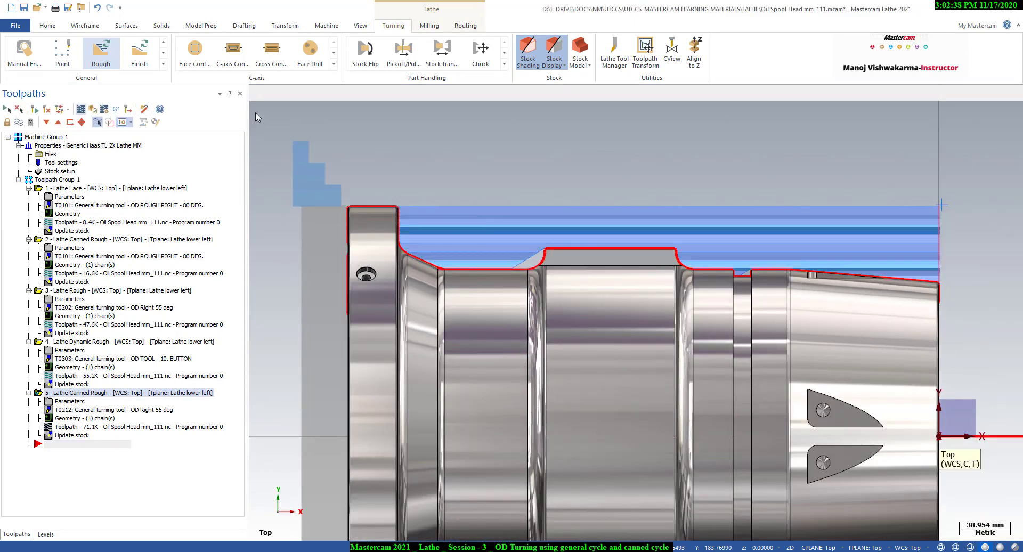
key("alt+t")
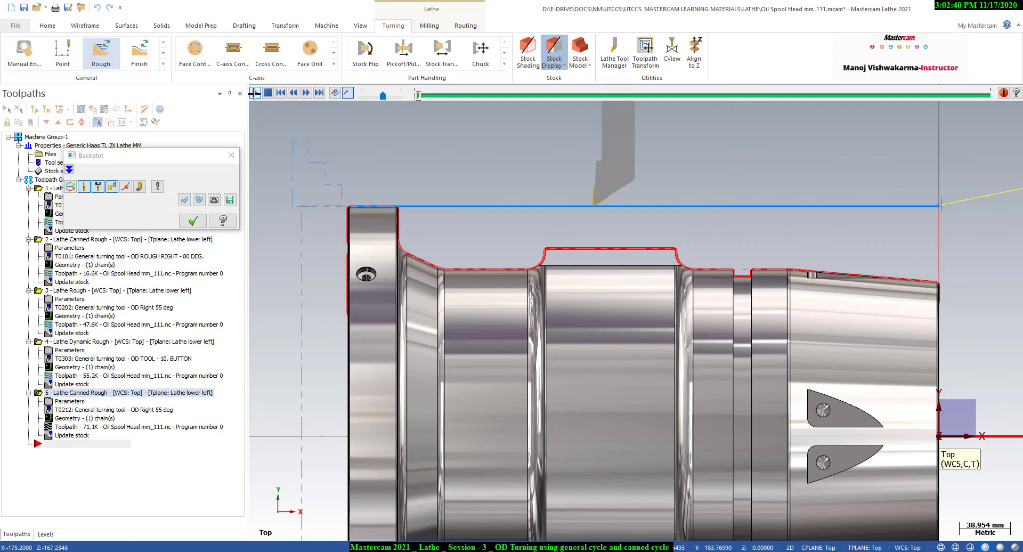
left_click(255, 93)
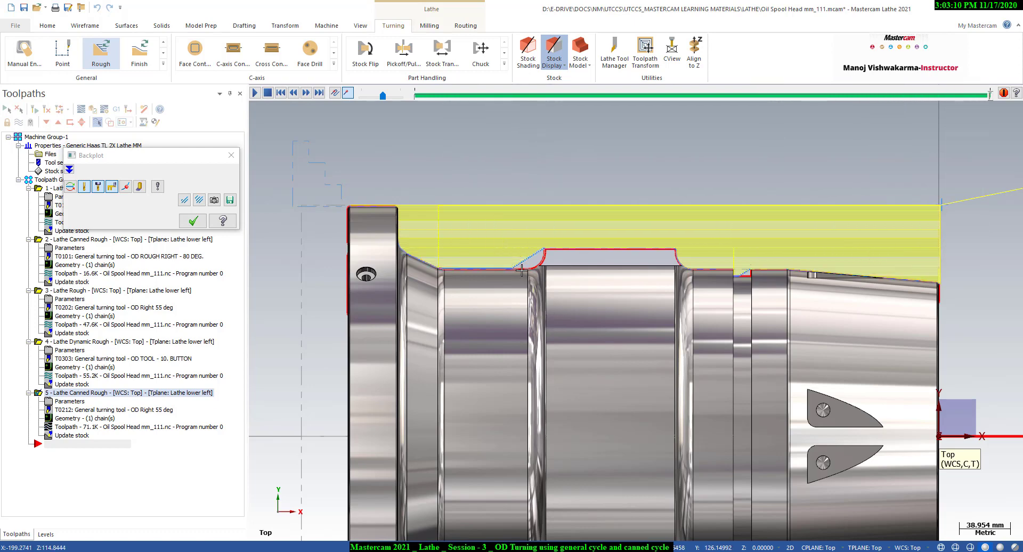
scroll(521, 271, "up", 3)
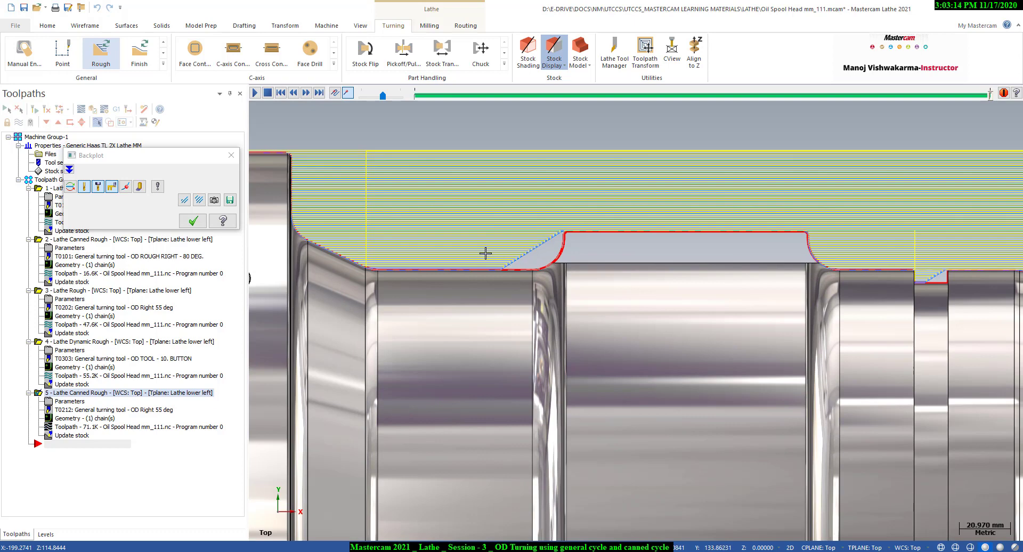
scroll(485, 253, "down", 3)
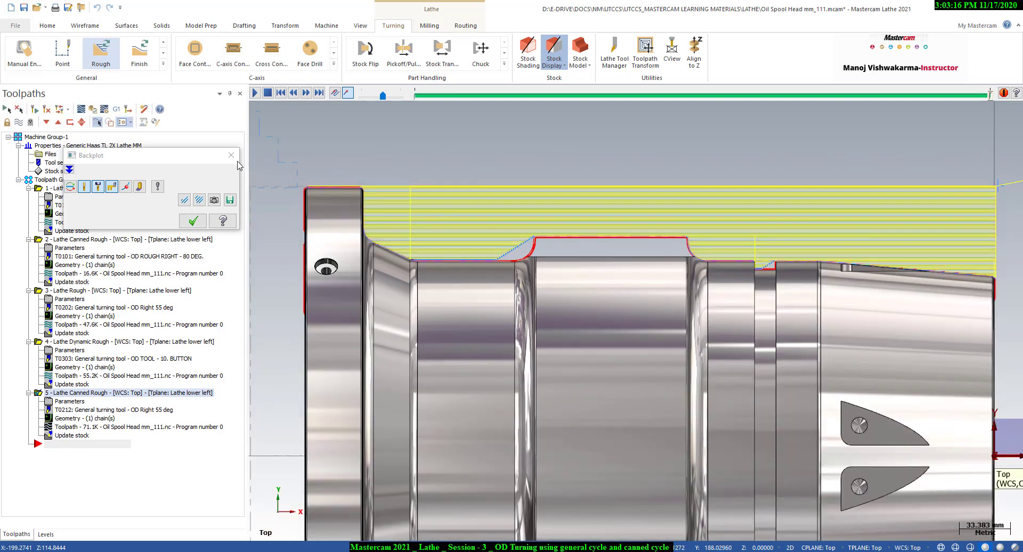
left_click(231, 155)
scroll(478, 177, "down", 2)
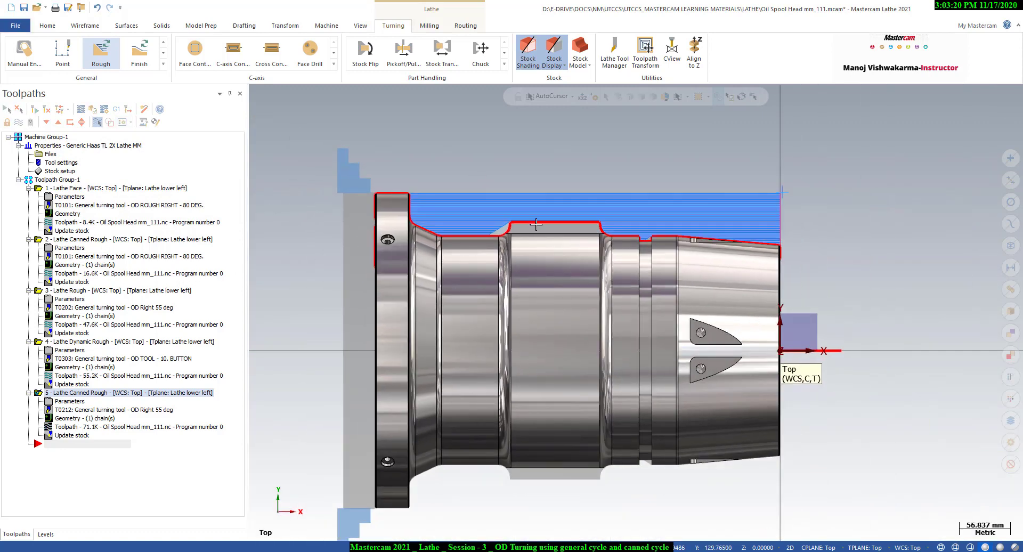
left_click(82, 110)
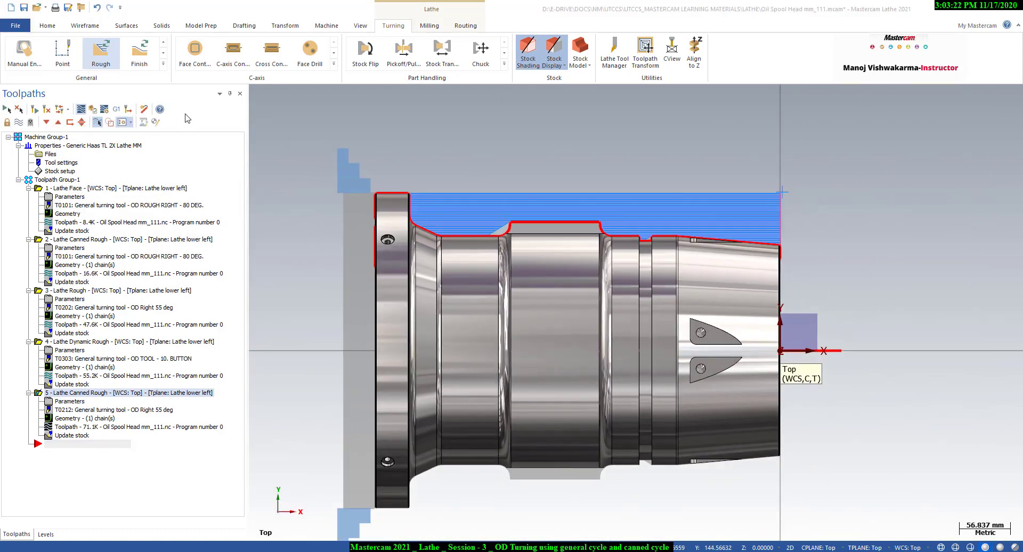
left_click(256, 92)
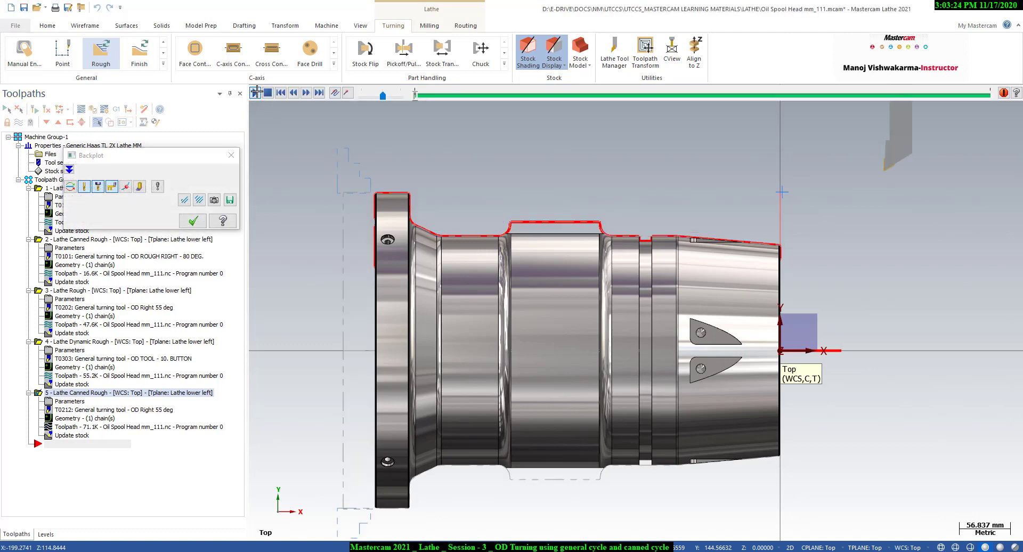
left_click(228, 157)
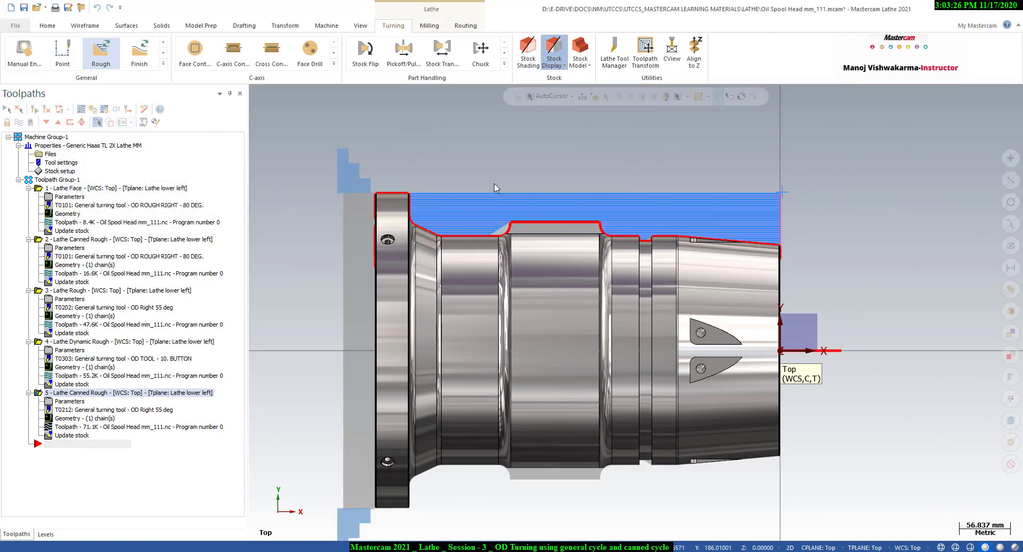
Hide the canned rough operation's toolpath display and save the part file.
left_click(20, 123)
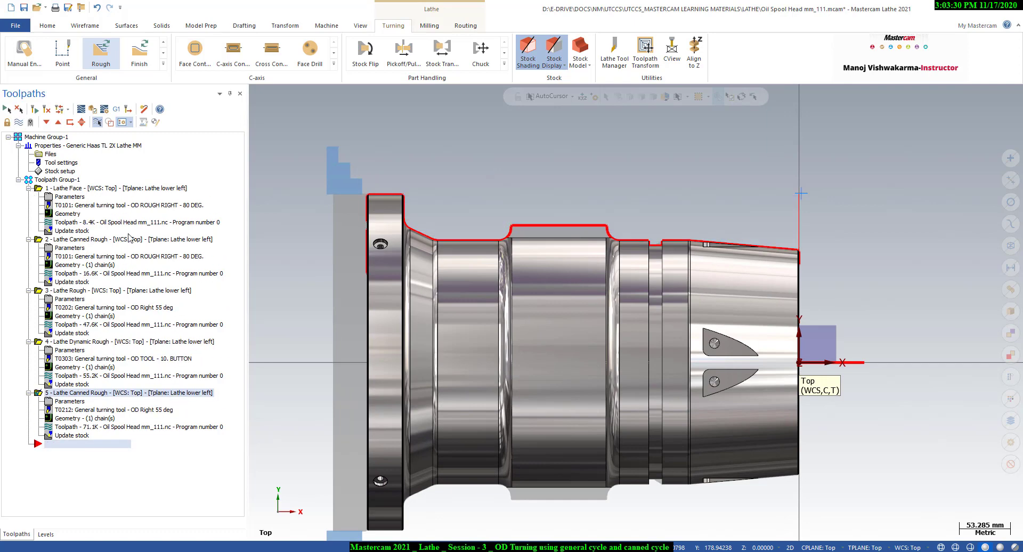
scroll(563, 248, "down", 1)
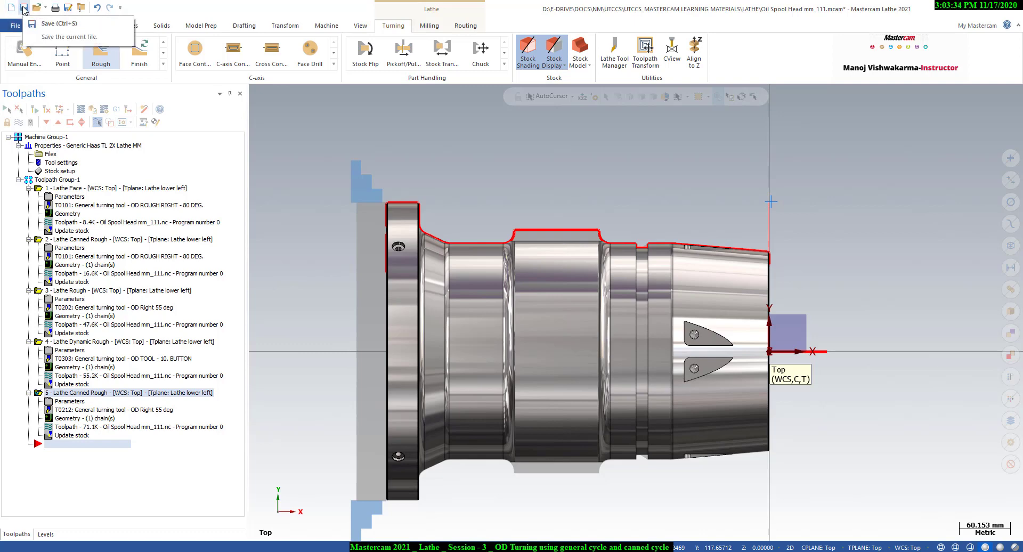
scroll(346, 132, "down", 1)
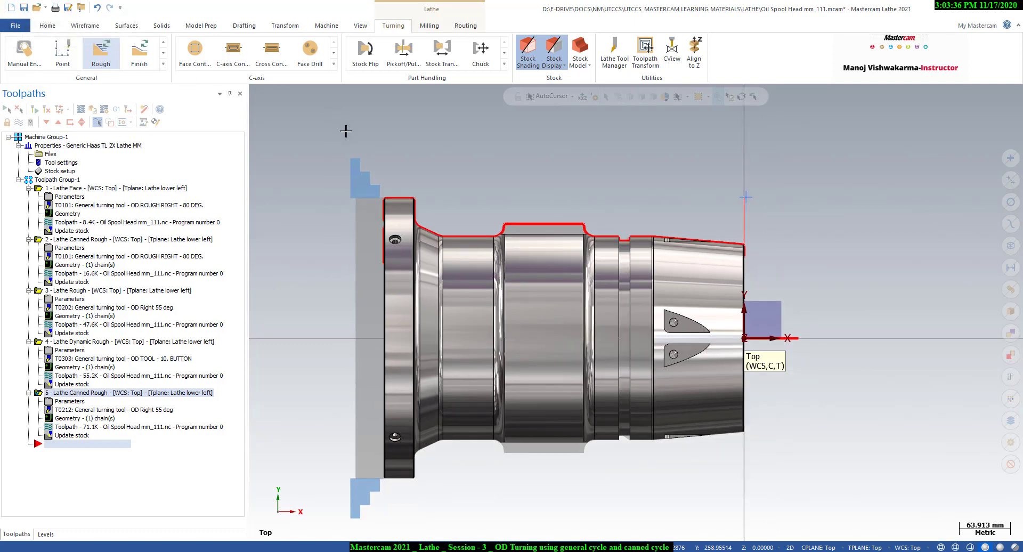
left_click(24, 8)
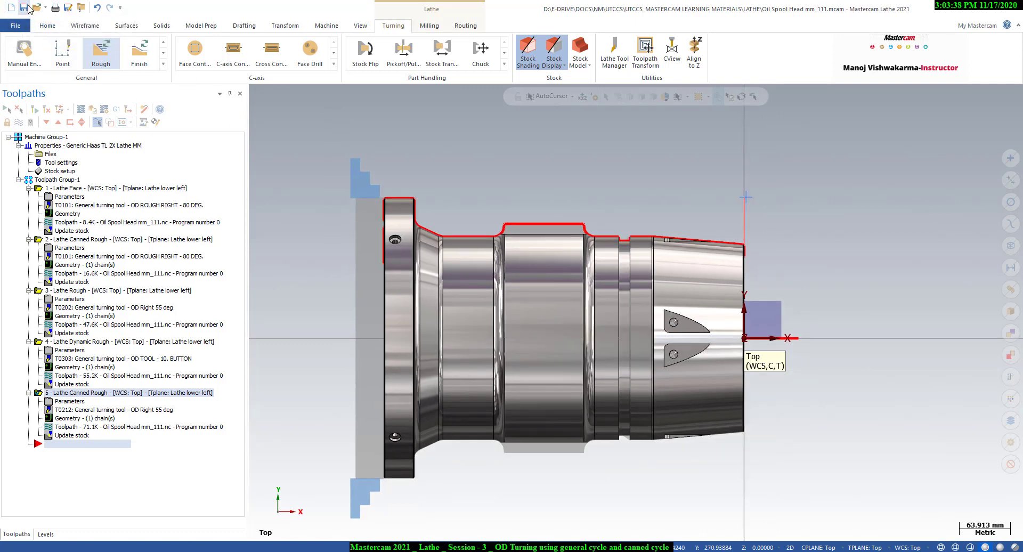
Select all operations in Toolpath Group-1 and start verifying them on the stock in isometric view.
left_click(54, 179)
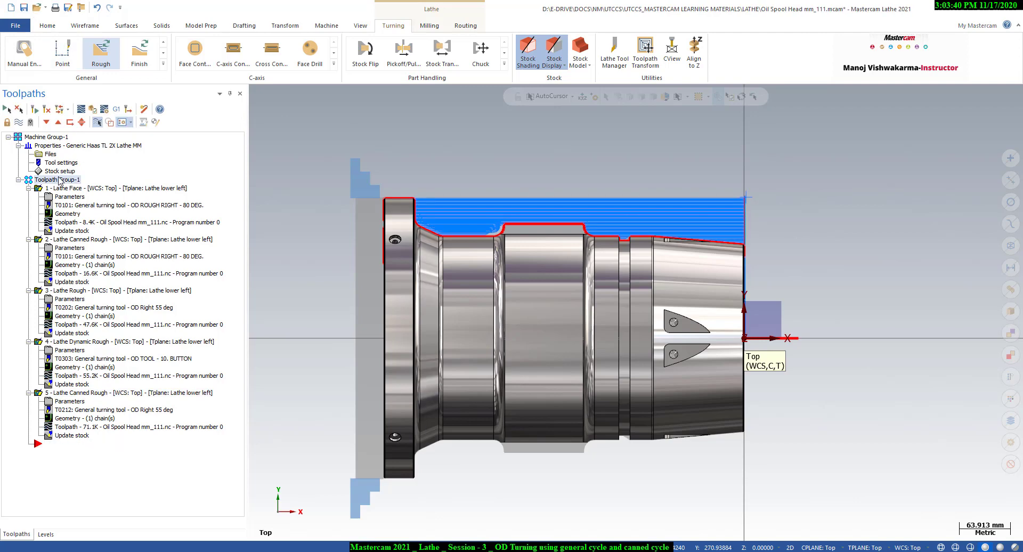
left_click(93, 109)
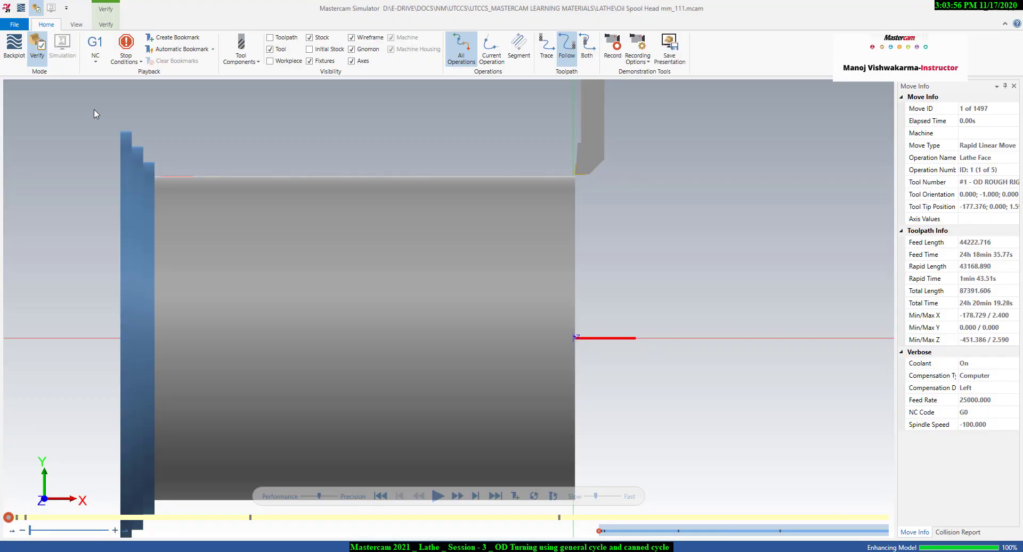
scroll(456, 171, "down", 1)
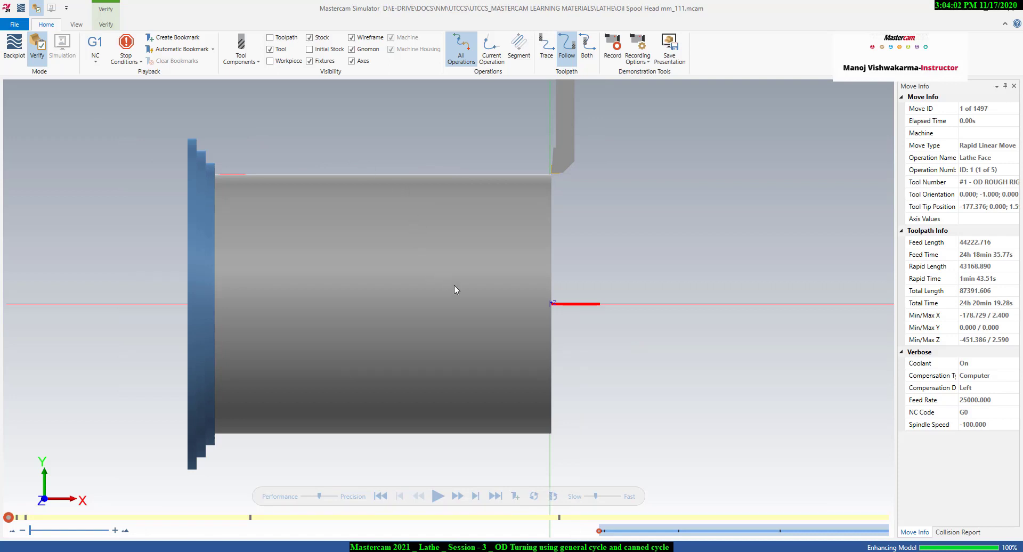
right_click(536, 240)
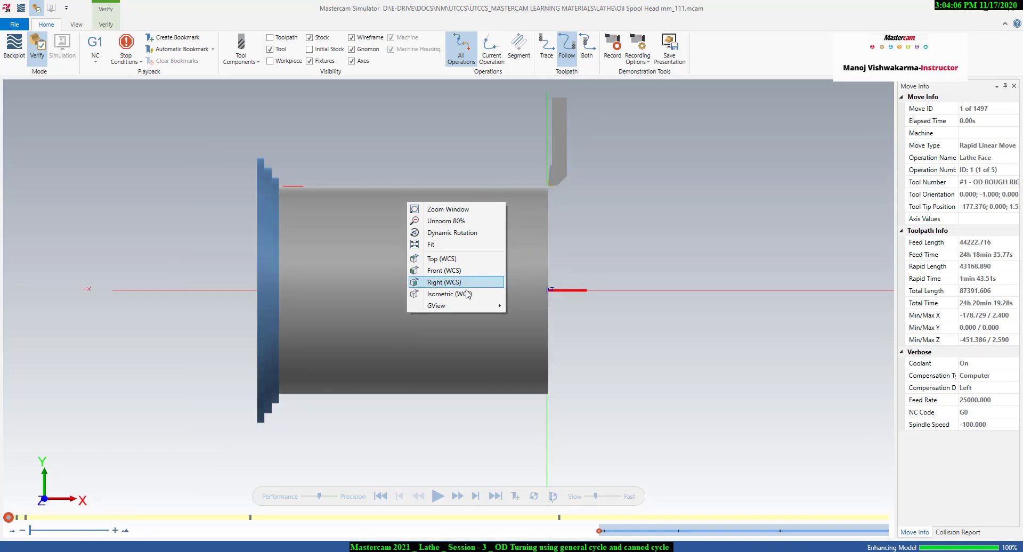
left_click(464, 294)
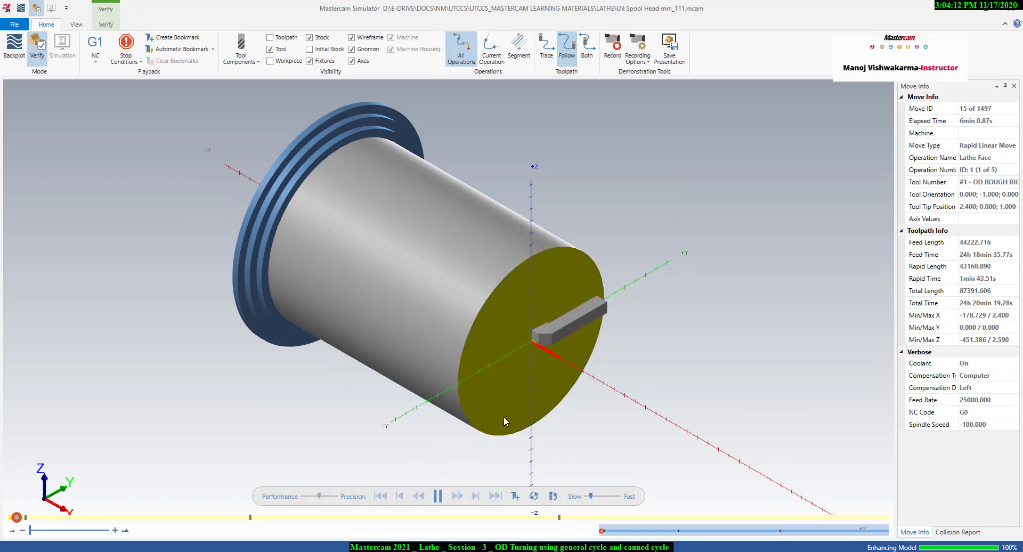
Pause the verification during the third operation and turn on Color Loop to distinguish the operations' cuts.
left_click(438, 497)
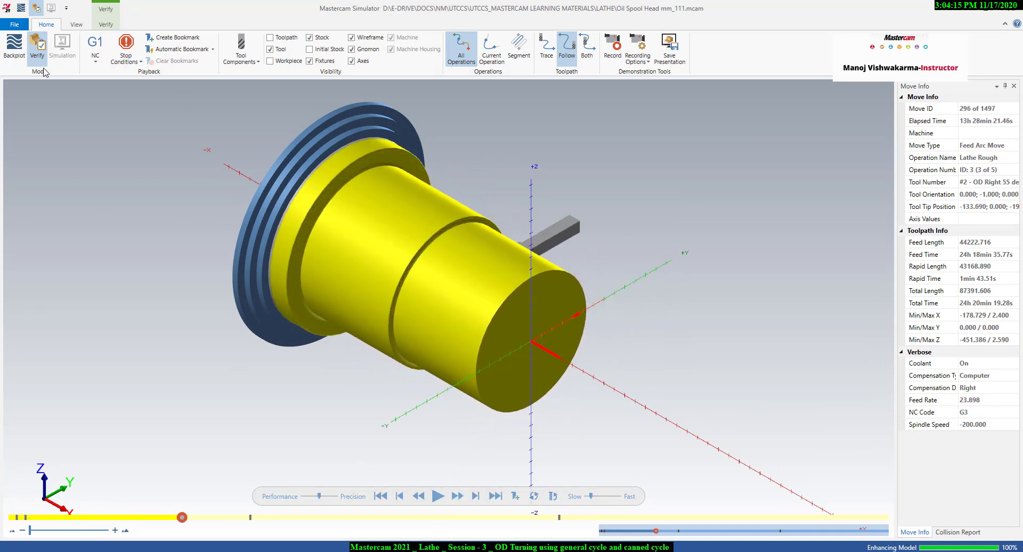
left_click(109, 26)
left_click(9, 46)
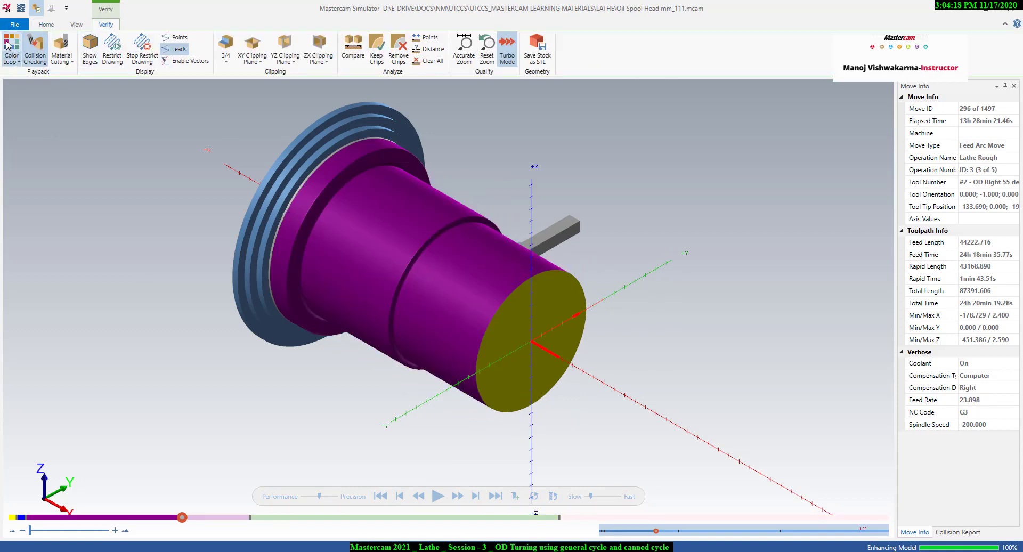
Run the verification to the end, examine the recess, shoulders and groove from the top view, and close the simulator.
scroll(336, 172, "up", 2)
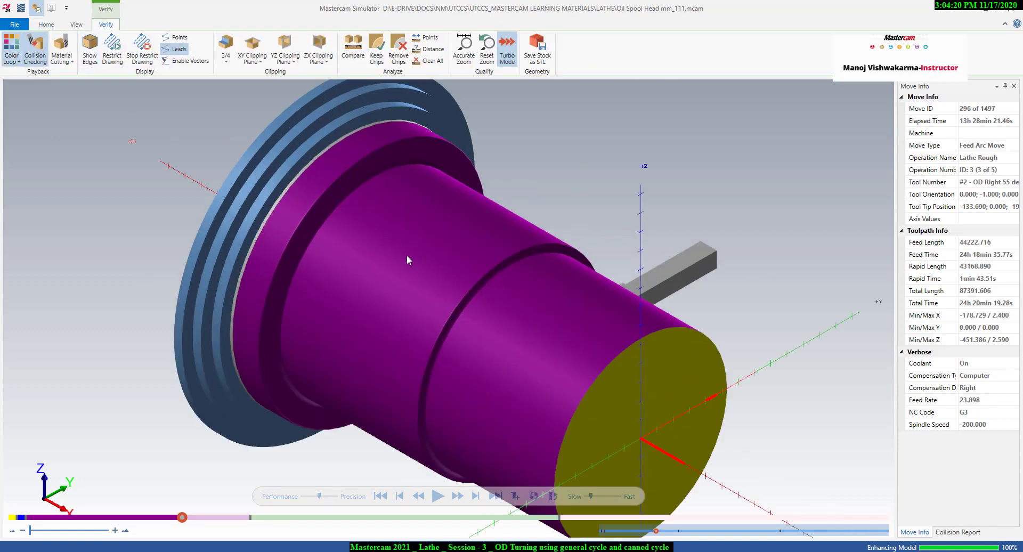
scroll(408, 257, "down", 1)
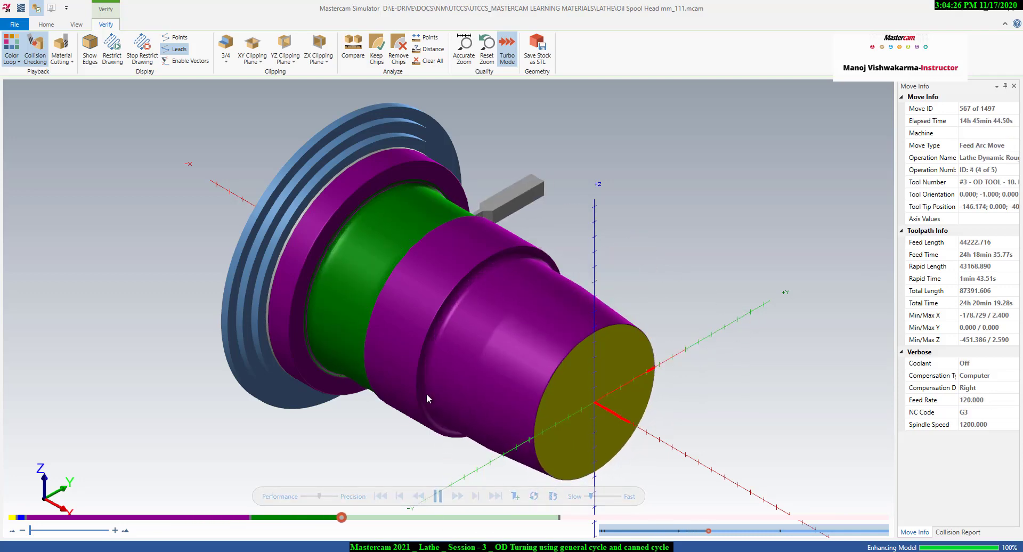
right_click(631, 230)
left_click(645, 252)
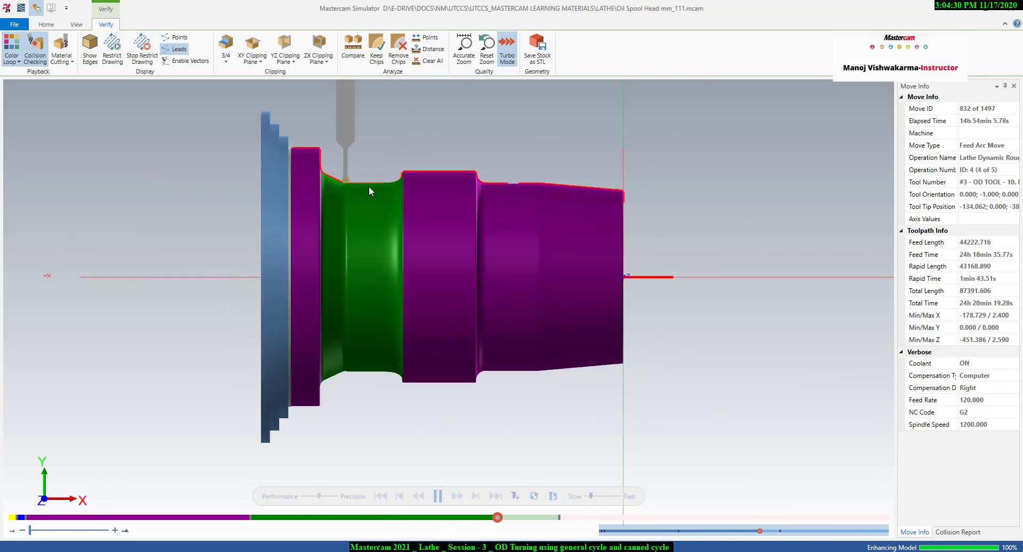
scroll(368, 186, "up", 2)
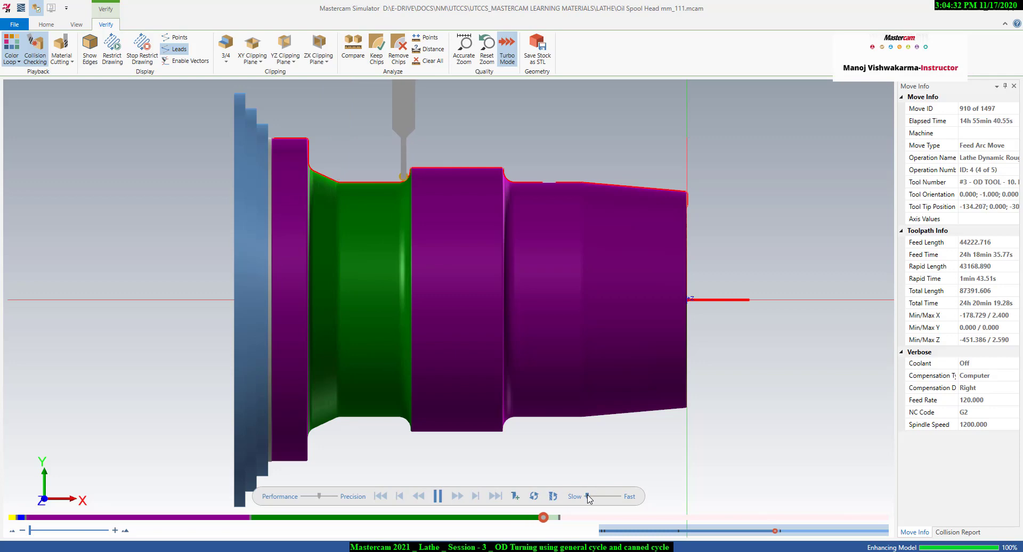
scroll(356, 183, "up", 2)
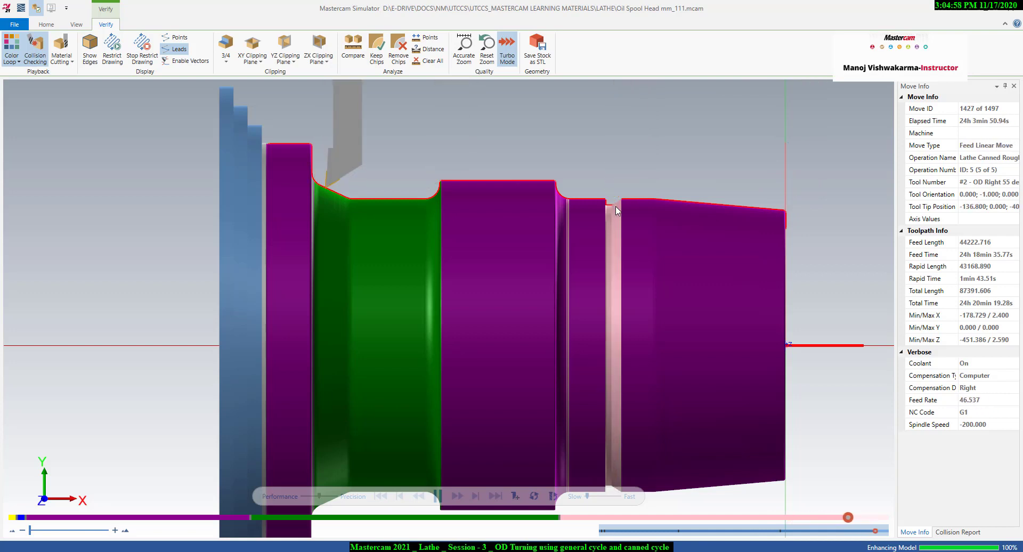
scroll(441, 160, "up", 3)
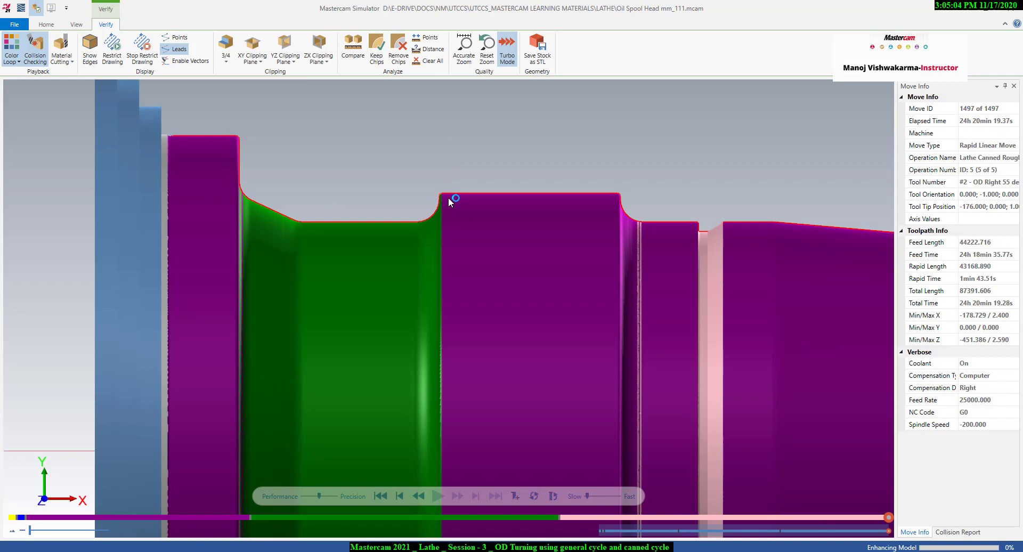
scroll(440, 189, "down", 4)
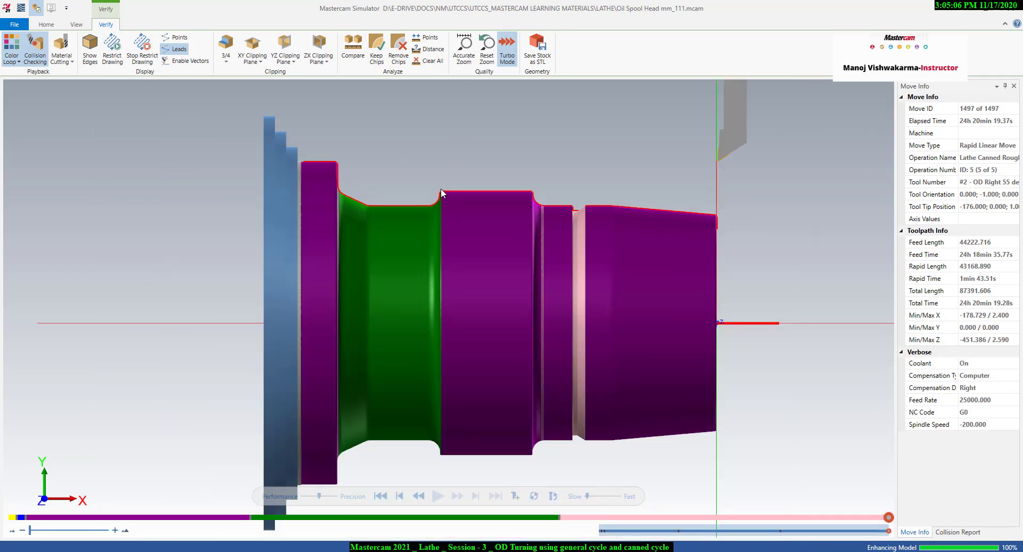
left_click(995, 11)
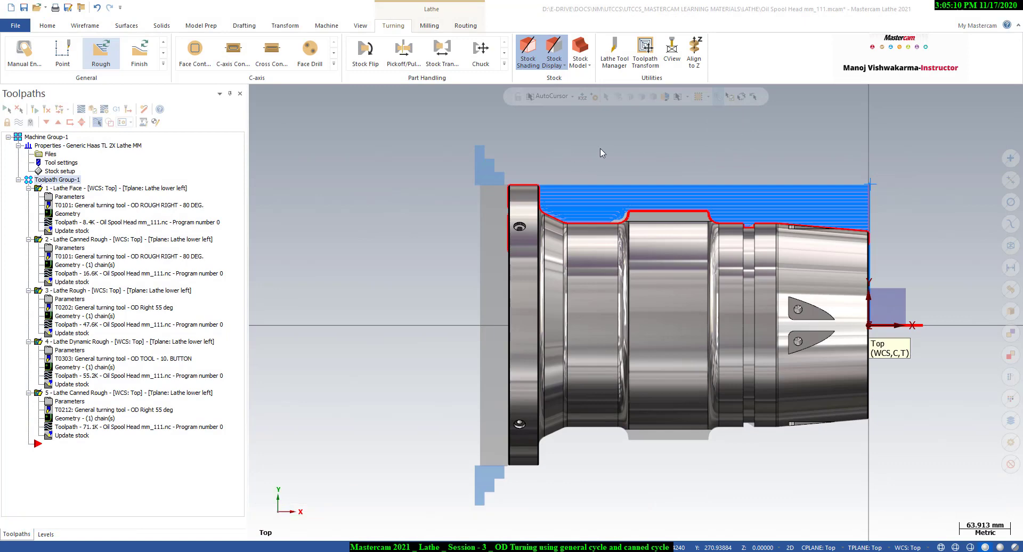
right_click(630, 170)
left_click(683, 194)
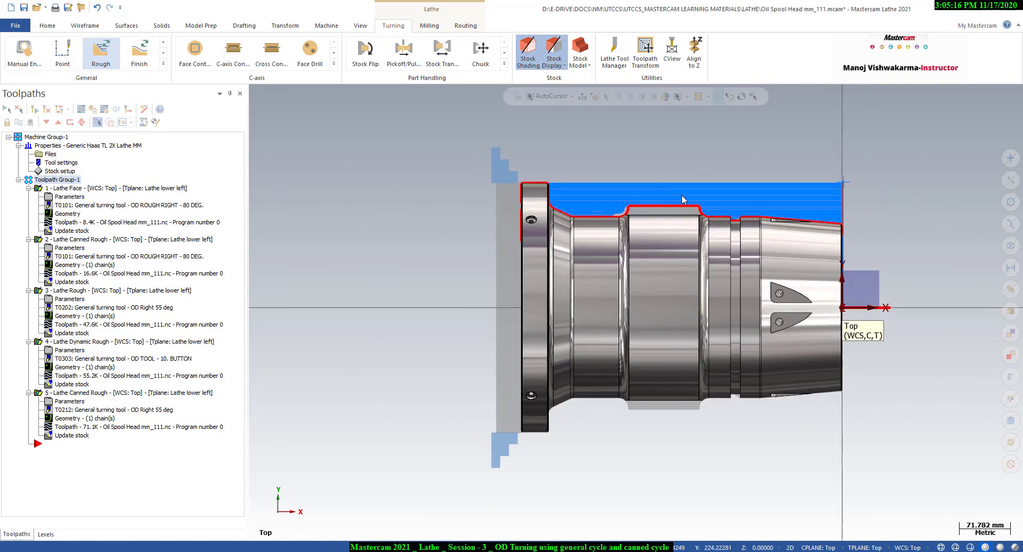
scroll(617, 231, "up", 3)
scroll(587, 247, "down", 2)
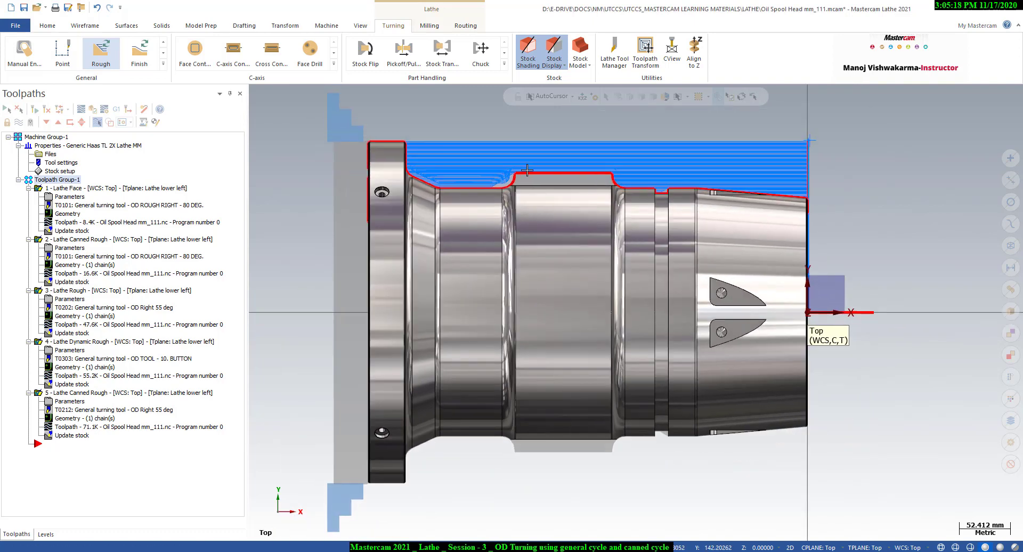
Turn off the toolpath display of all operations and display only the toolpath of operation 4, Lathe Dynamic Rough.
scroll(519, 163, "up", 1)
left_click(19, 124)
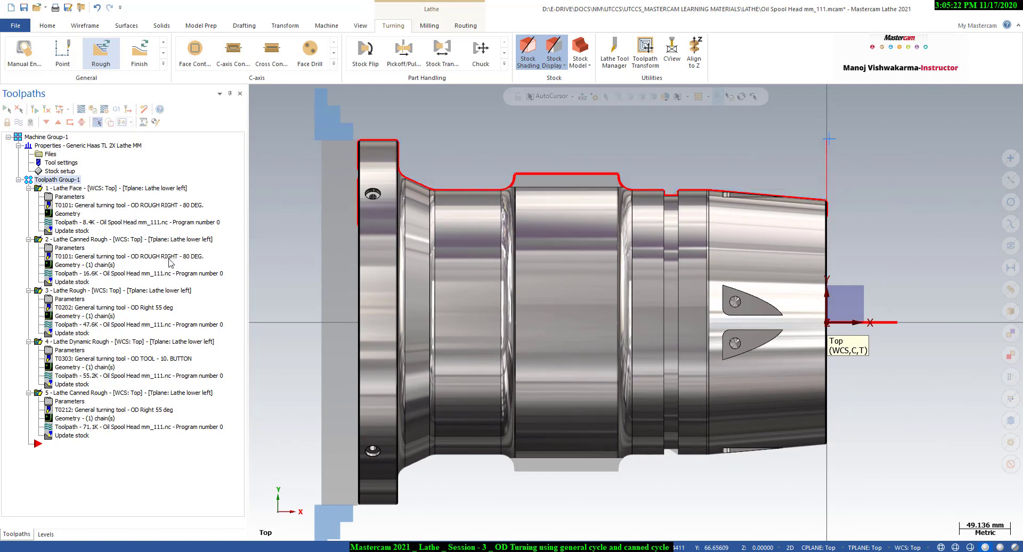
left_click(69, 344)
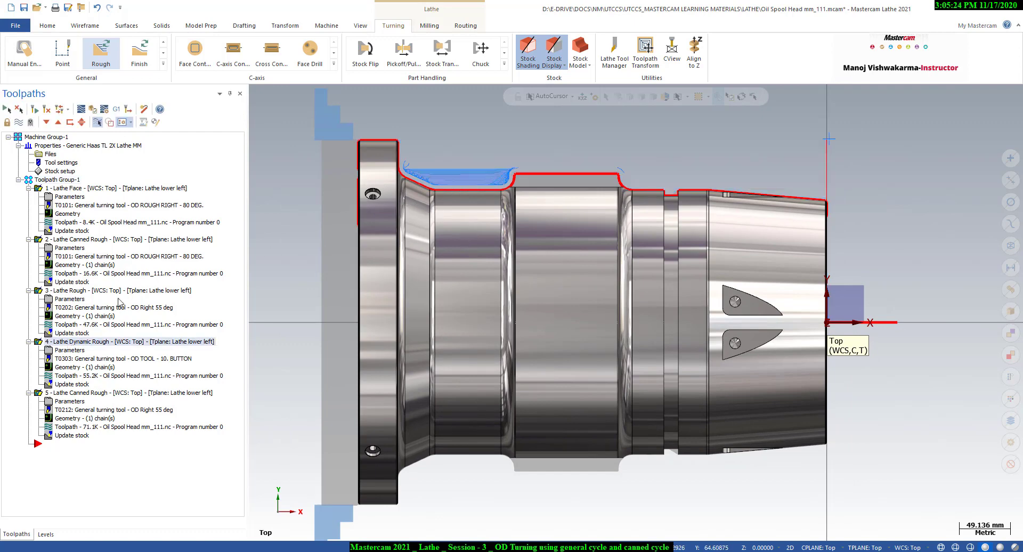
Backplot the Lathe Dynamic Rough operation at a slightly increased playback speed to examine the button tool's motion, and close the backplot.
left_click(84, 112)
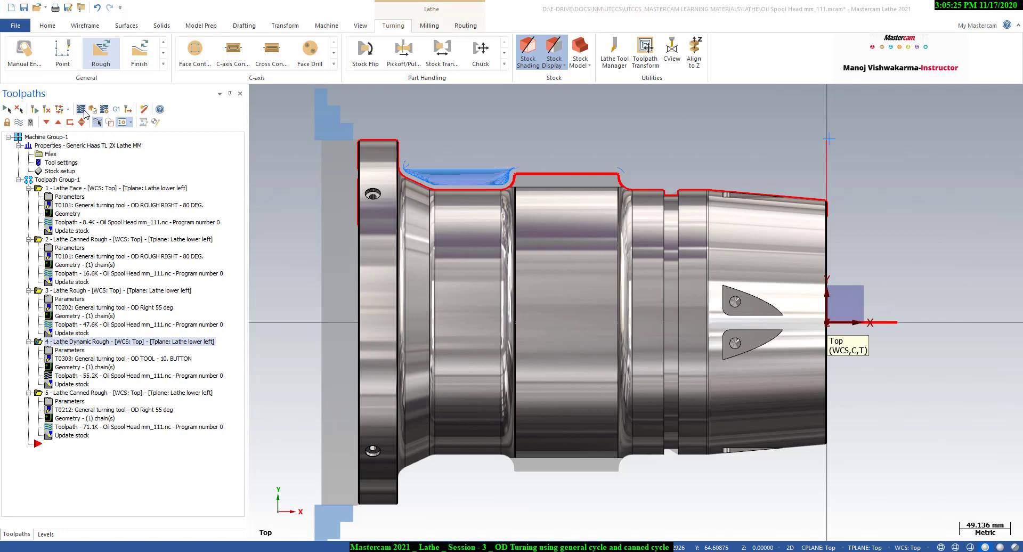
left_click(254, 92)
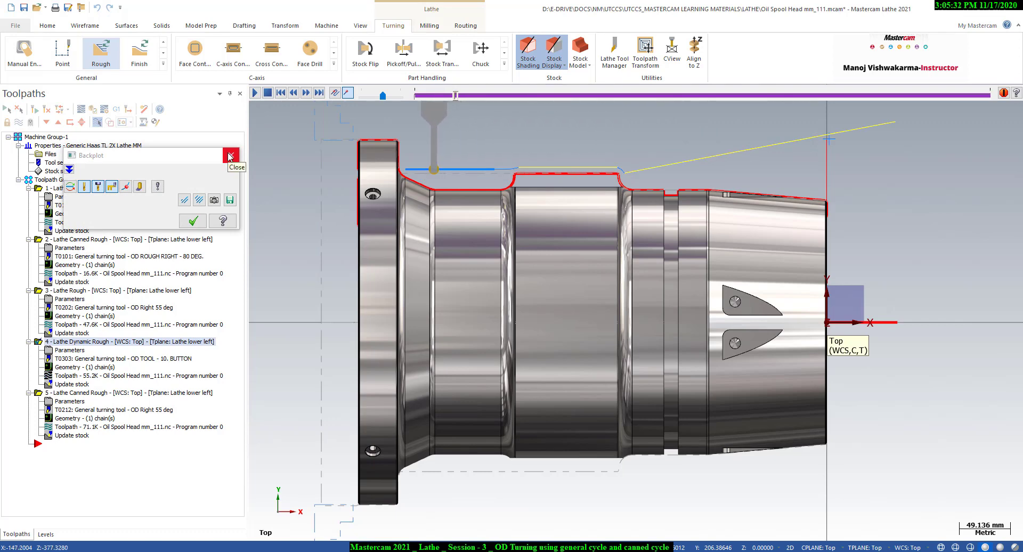
left_click_drag(384, 95, 387, 96)
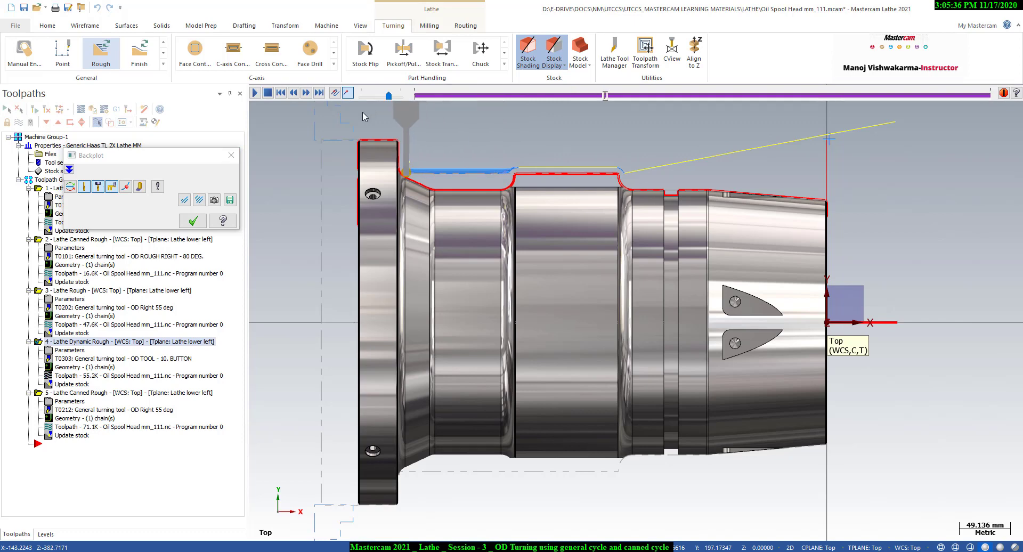
left_click(234, 161)
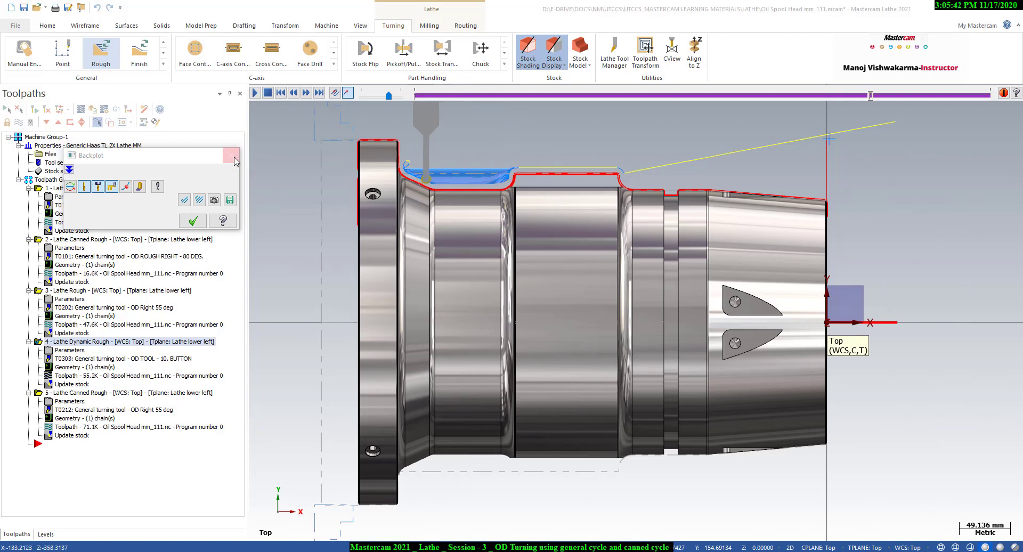